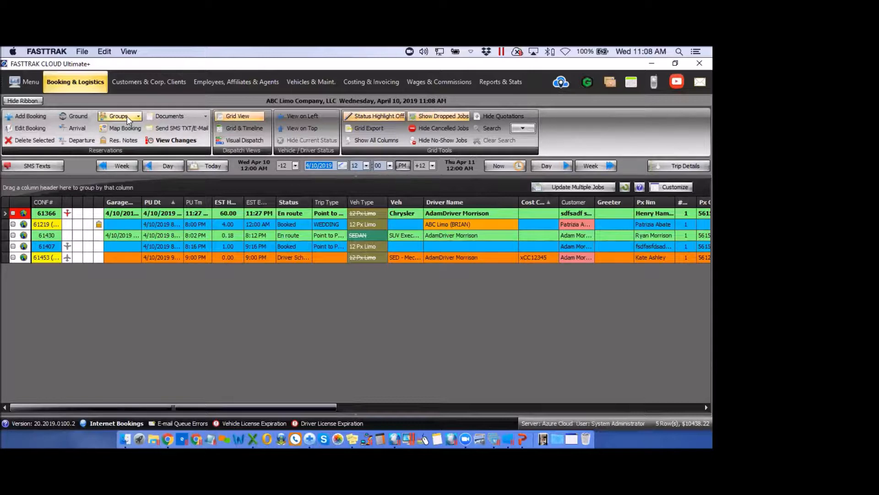
# Show the Groups options (Group Management, Group Passenger Move, Add Group Passenger) on the Booking & Logistics ribbon
pyautogui.click(124, 117)
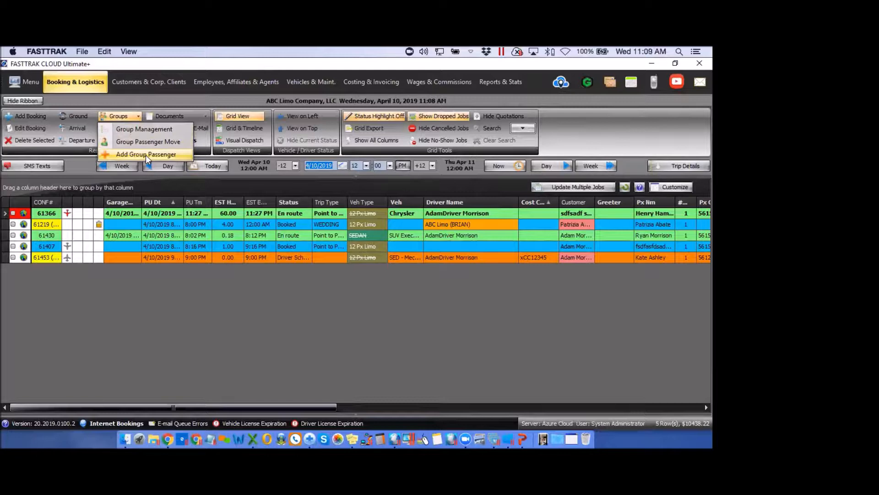
# Open Reservation Groups and review the SUPPORT DEMO group's 14 passengers, then close it
pyautogui.click(143, 129)
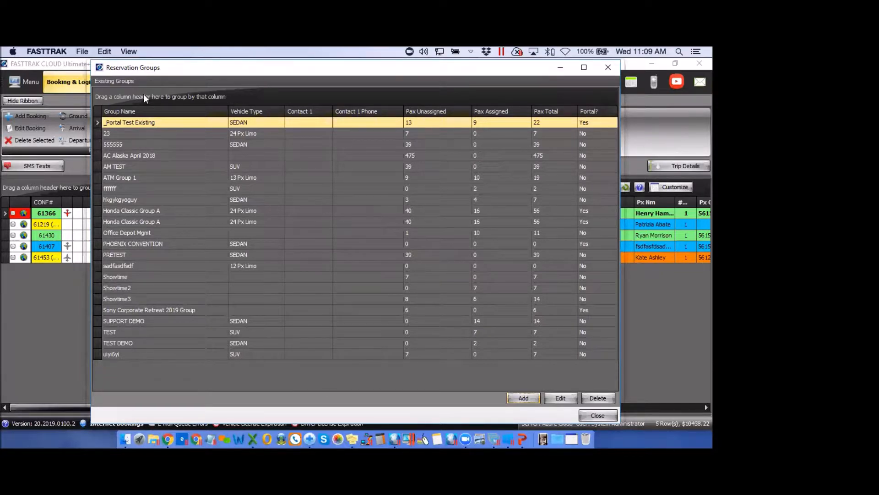
pyautogui.click(243, 320)
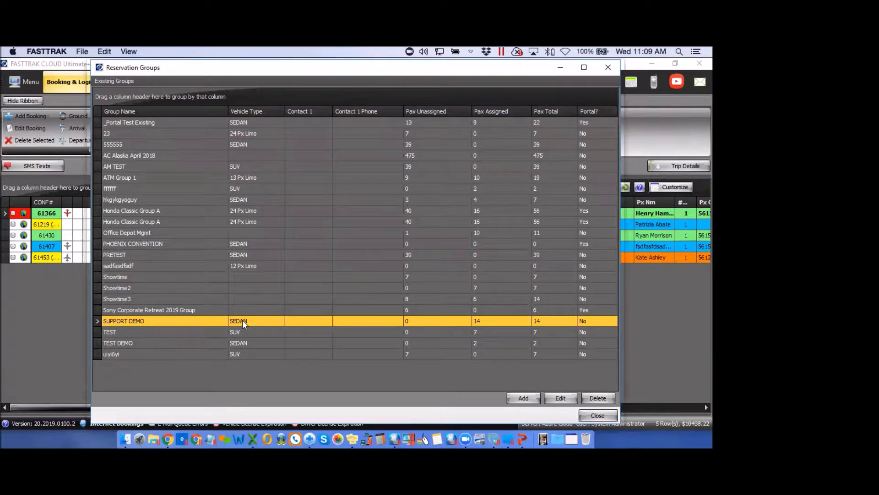
pyautogui.click(561, 399)
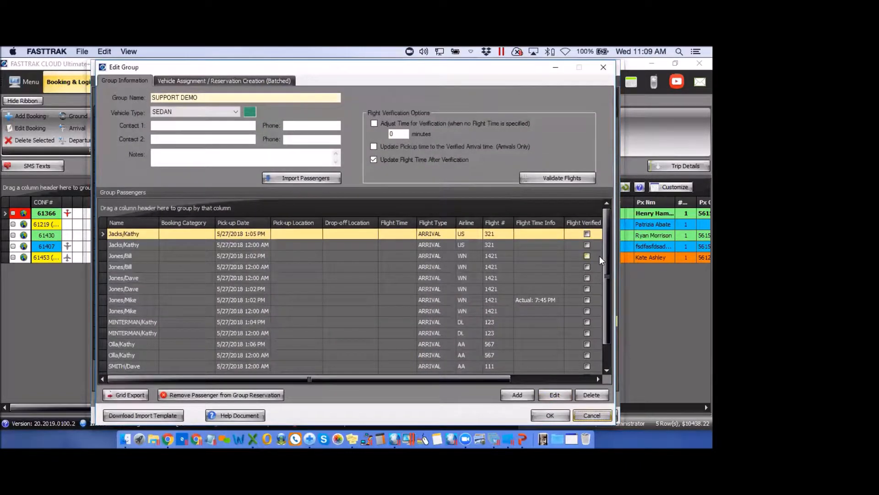
pyautogui.moveTo(607, 262)
pyautogui.mouseDown()
pyautogui.moveTo(608, 304)
pyautogui.moveTo(608, 246)
pyautogui.mouseUp()
pyautogui.click(603, 67)
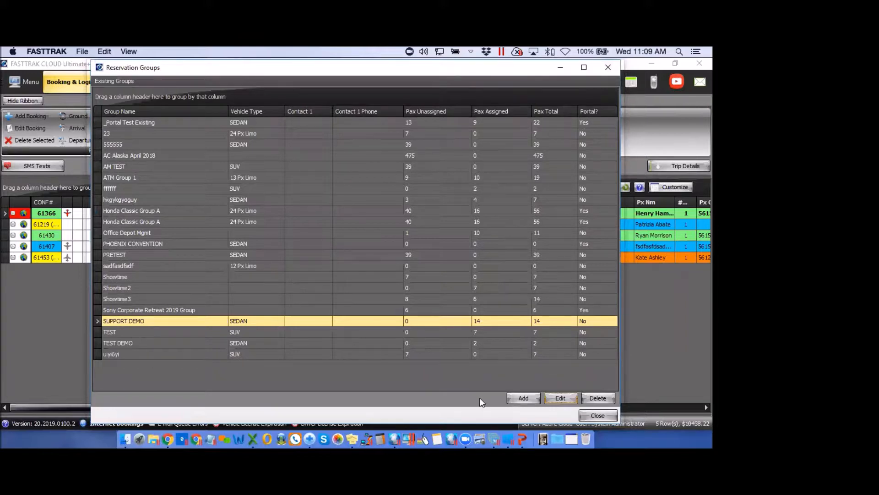
# Add a new group named TEST DEMO with vehicle type SEDAN
pyautogui.click(525, 398)
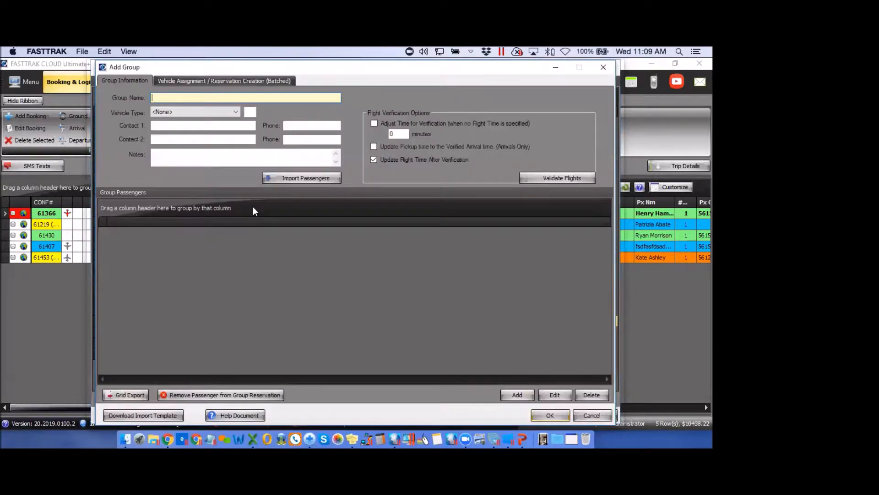
pyautogui.click(169, 98)
pyautogui.write('TEST DEMO')
pyautogui.click(236, 113)
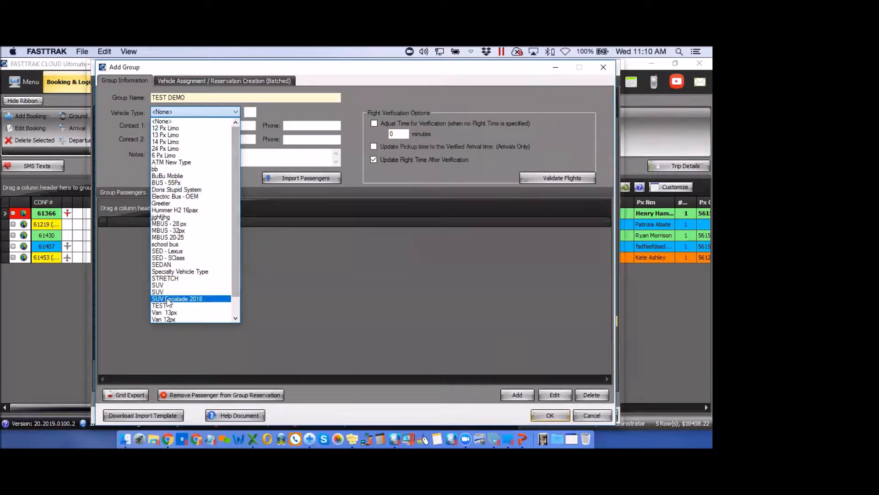
pyautogui.click(162, 264)
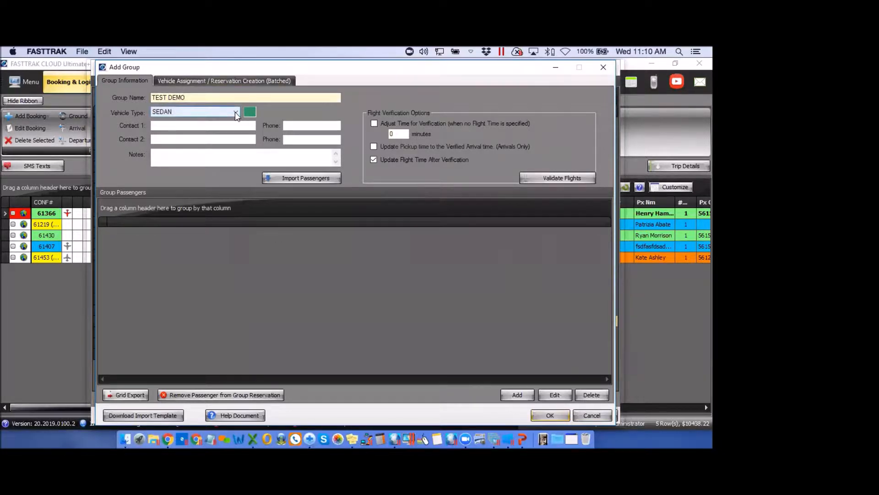
# Enter the first contact's name and move through the contact fields to Notes
pyautogui.click(195, 125)
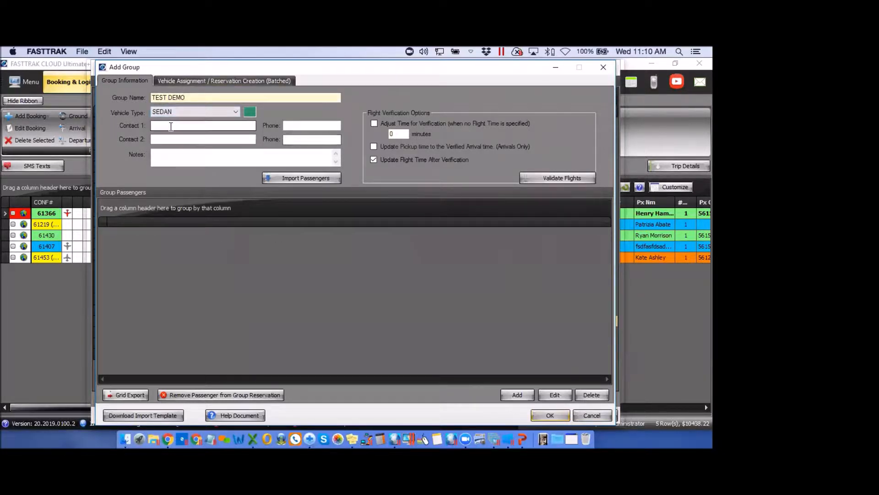
pyautogui.write('JOE')
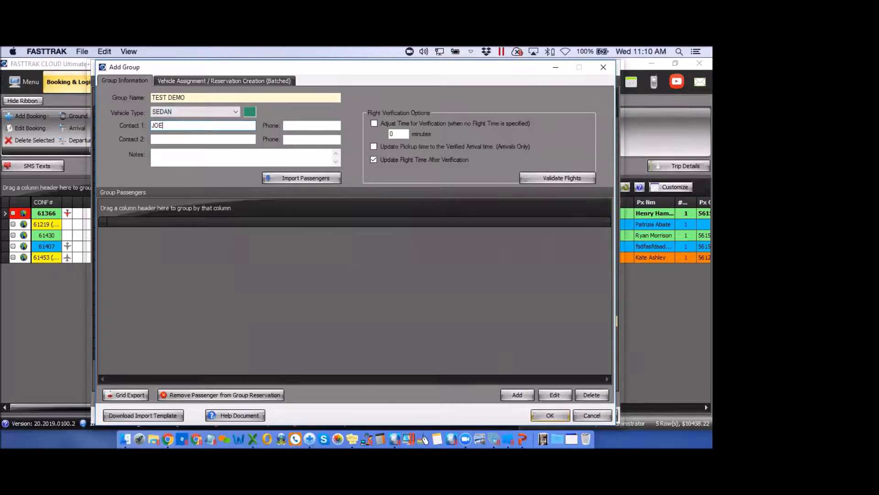
pyautogui.press('Tab')
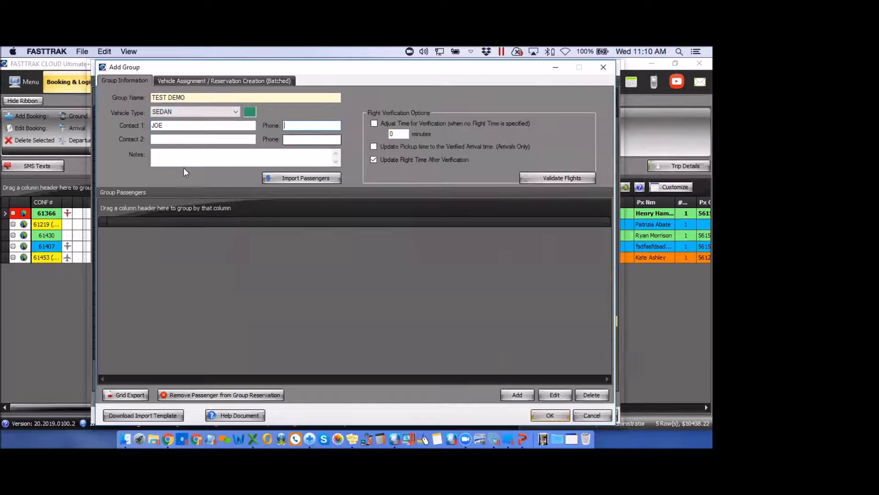
pyautogui.click(160, 140)
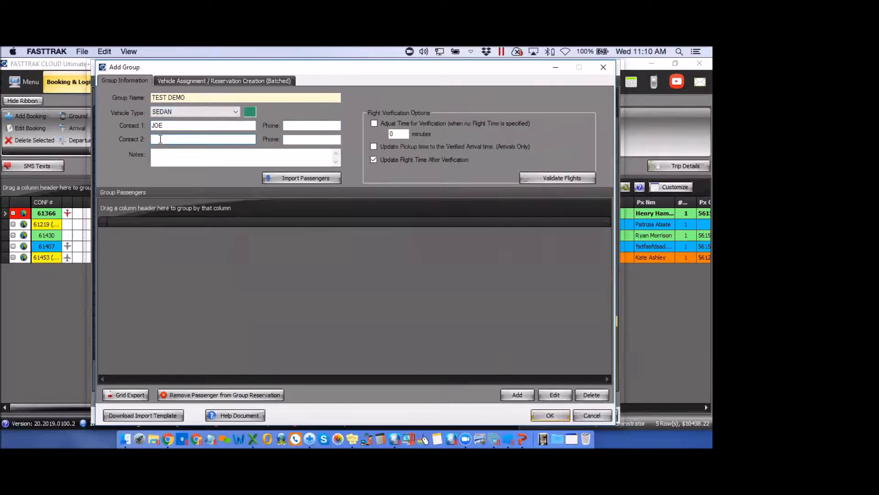
pyautogui.click(163, 156)
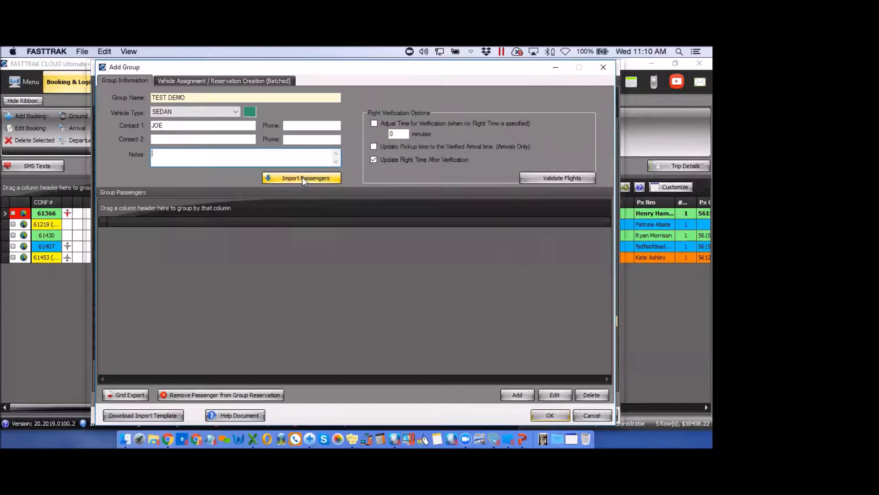
# Save the TEST DEMO group and select Test 1.csv as the passenger import file
pyautogui.click(302, 177)
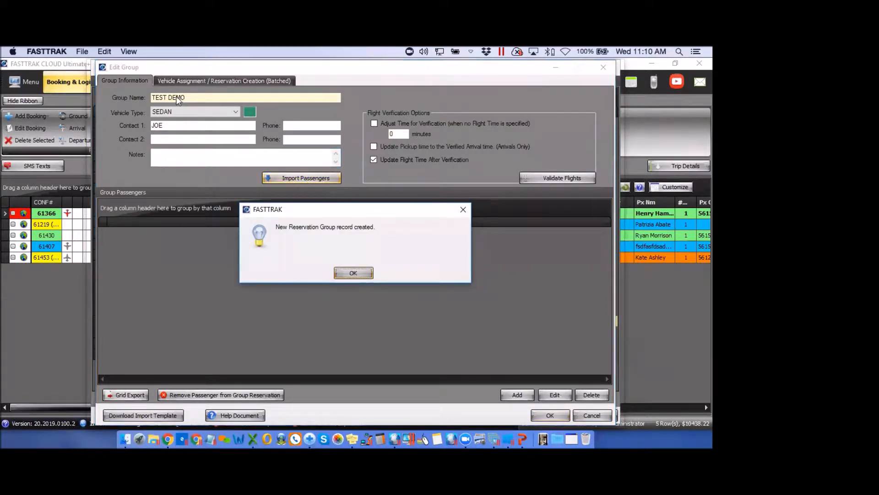
pyautogui.click(355, 274)
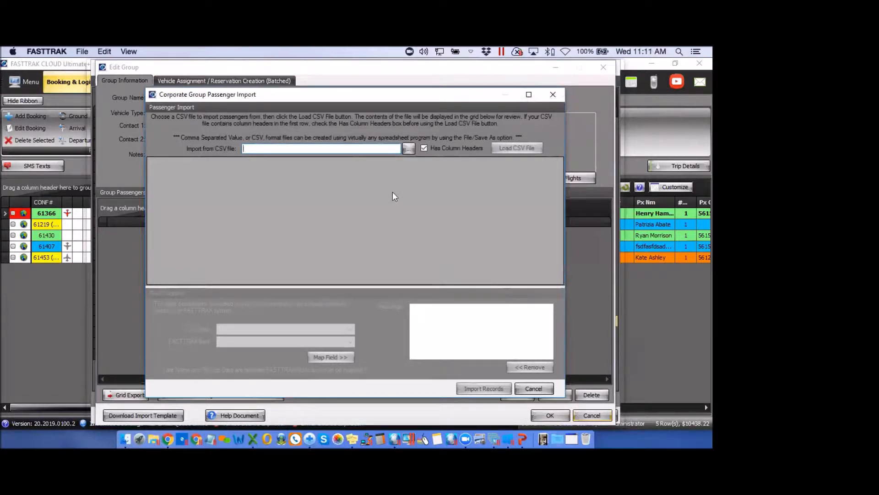
pyautogui.click(408, 149)
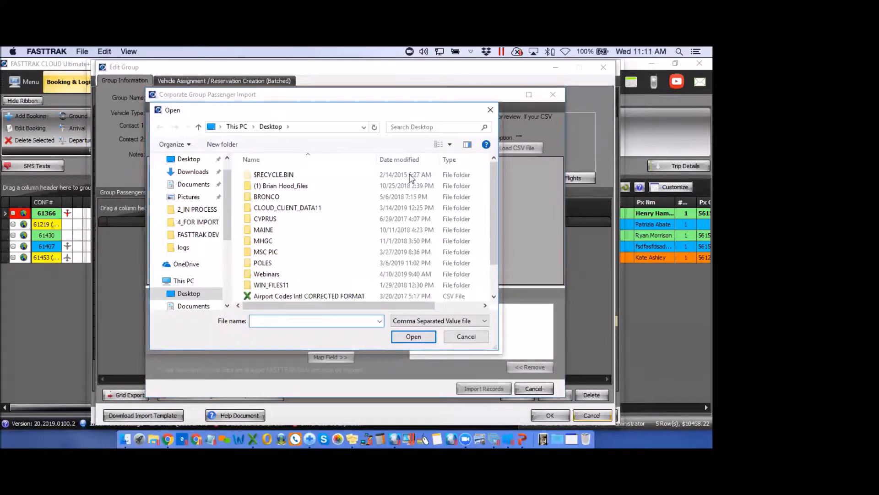
pyautogui.moveTo(493, 199); pyautogui.dragTo(496, 245)
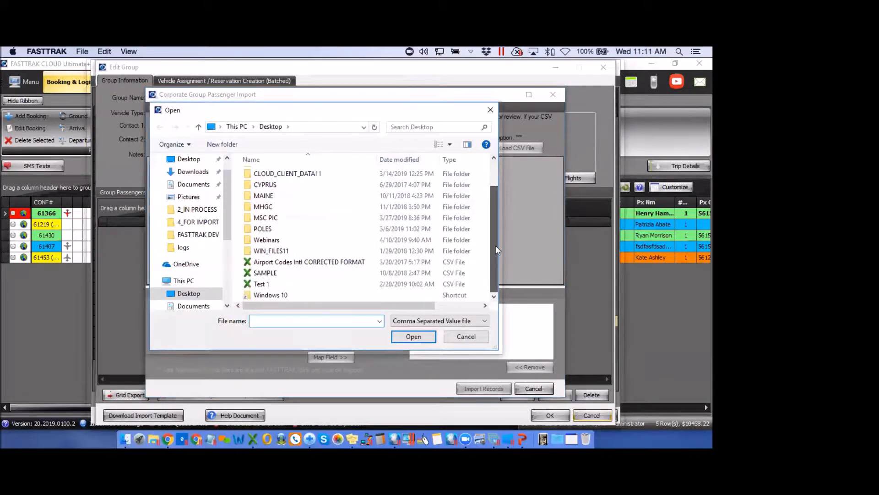
pyautogui.click(258, 285)
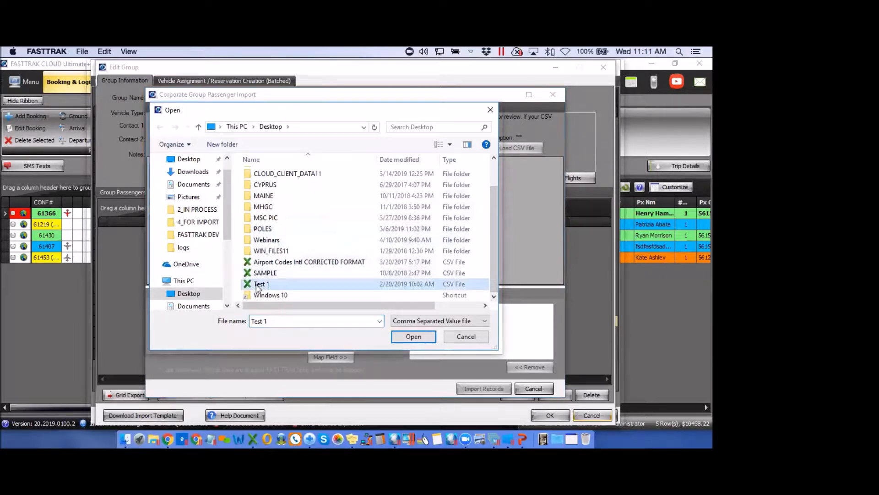
pyautogui.click(414, 337)
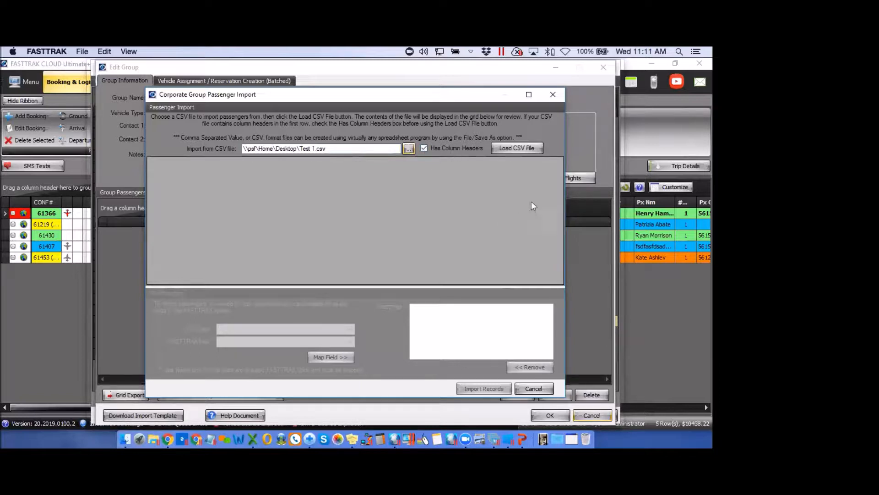
# Load the Test 1.csv rows and check the Airline column's FASTTRAK field mapping, leaving it unchanged
pyautogui.click(511, 148)
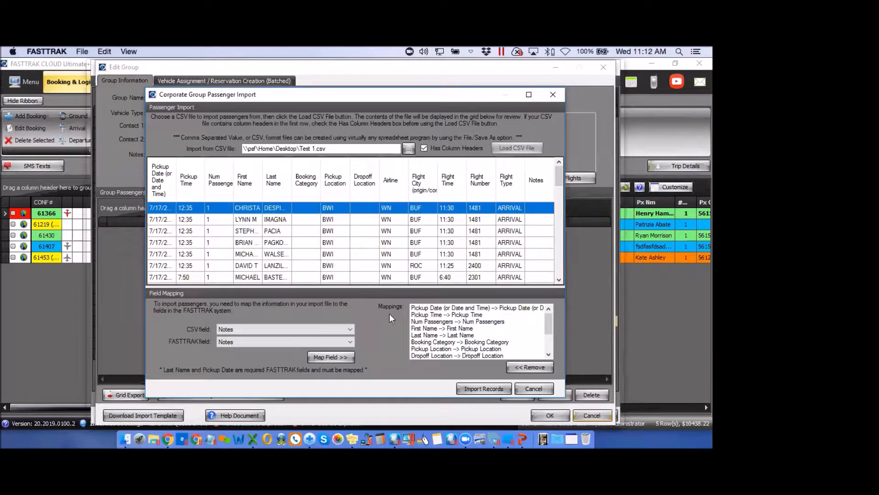
pyautogui.click(350, 328)
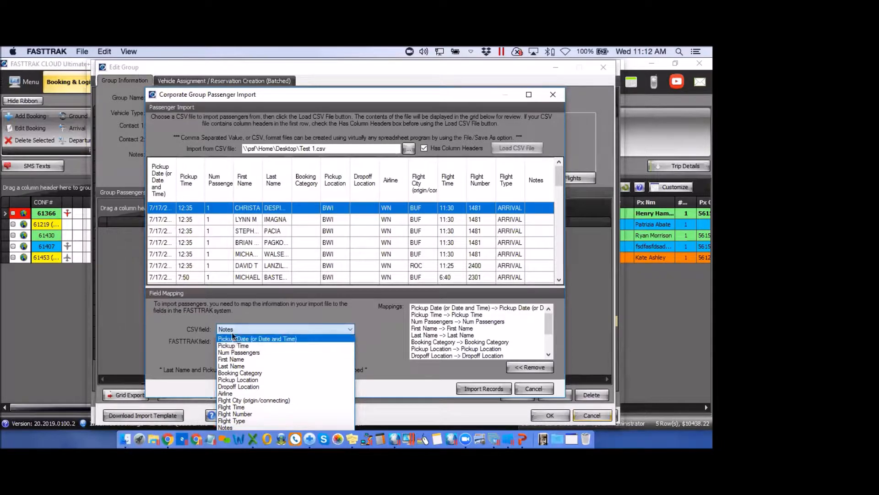
pyautogui.click(228, 394)
pyautogui.click(349, 341)
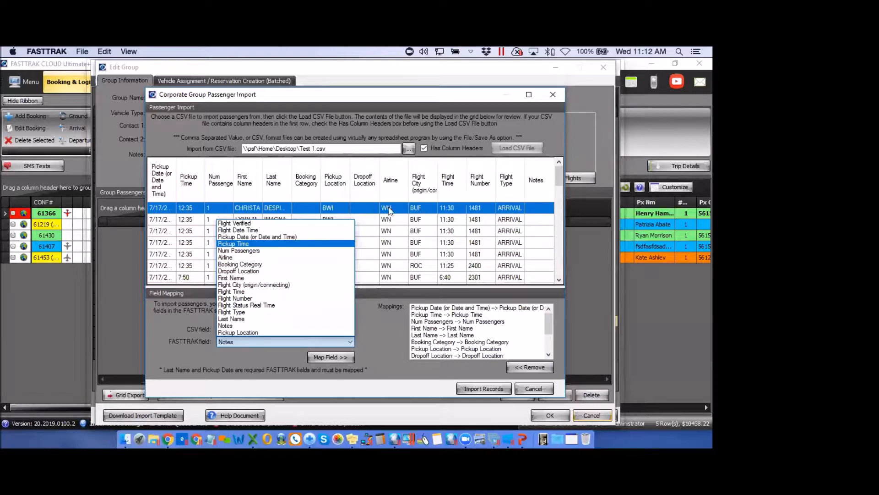
pyautogui.click(382, 333)
pyautogui.click(350, 330)
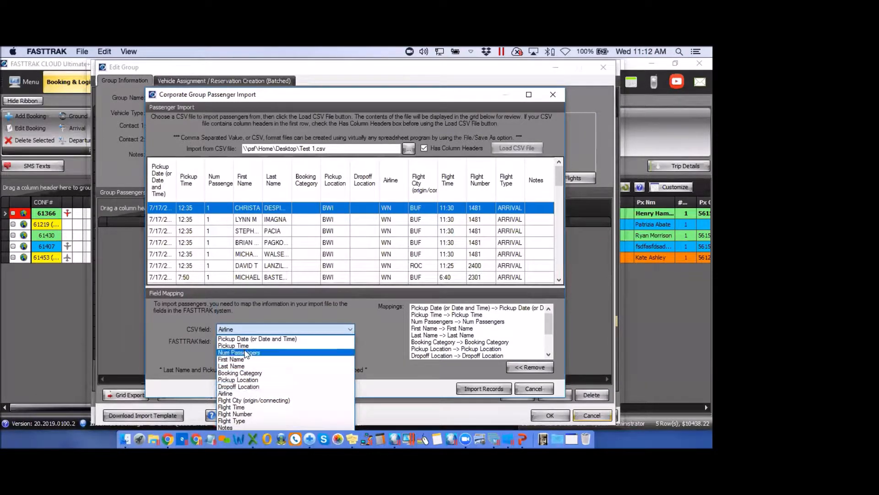
pyautogui.click(393, 339)
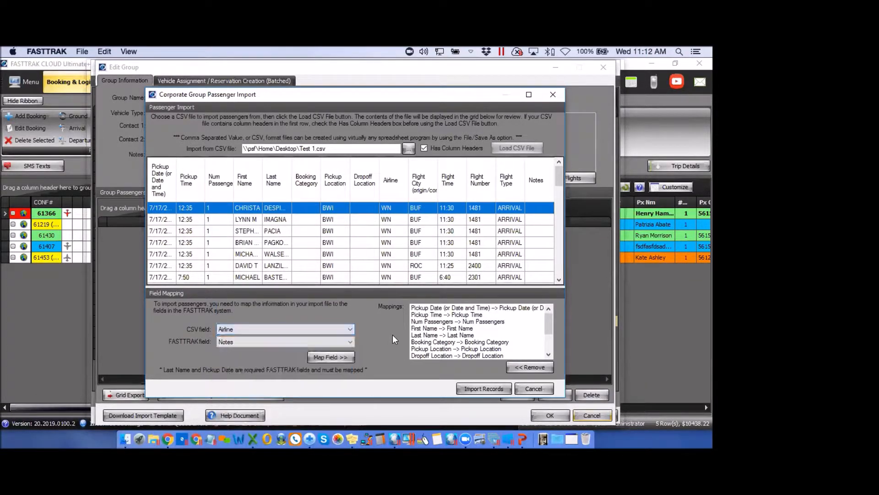
pyautogui.click(350, 341)
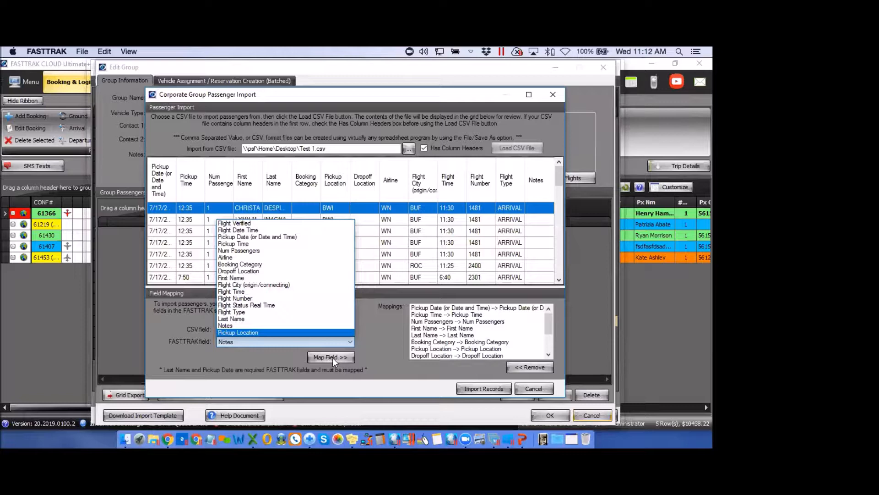
pyautogui.click(374, 337)
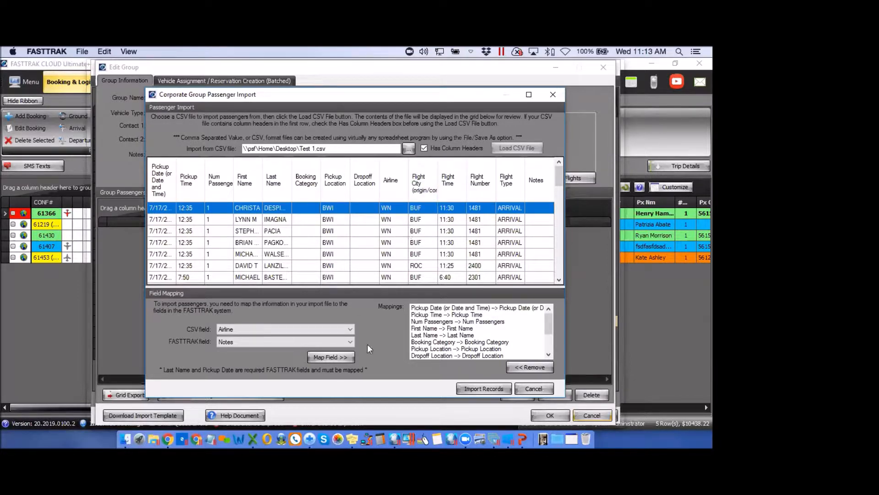
# Import the mapped passenger records into TEST DEMO and start Validate Flights
pyautogui.click(484, 390)
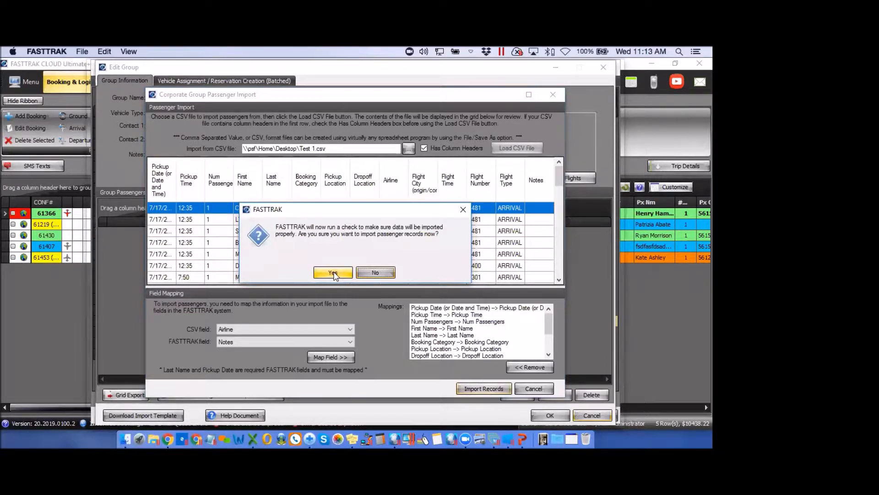
pyautogui.click(333, 273)
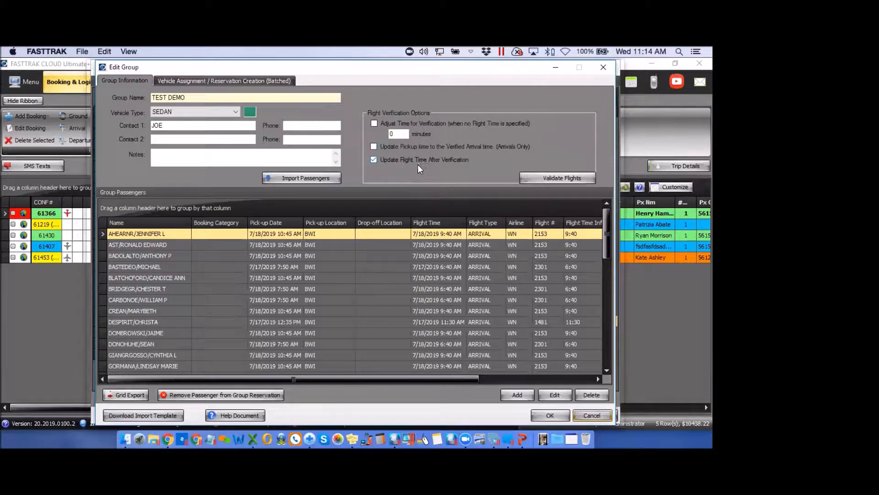
pyautogui.click(556, 178)
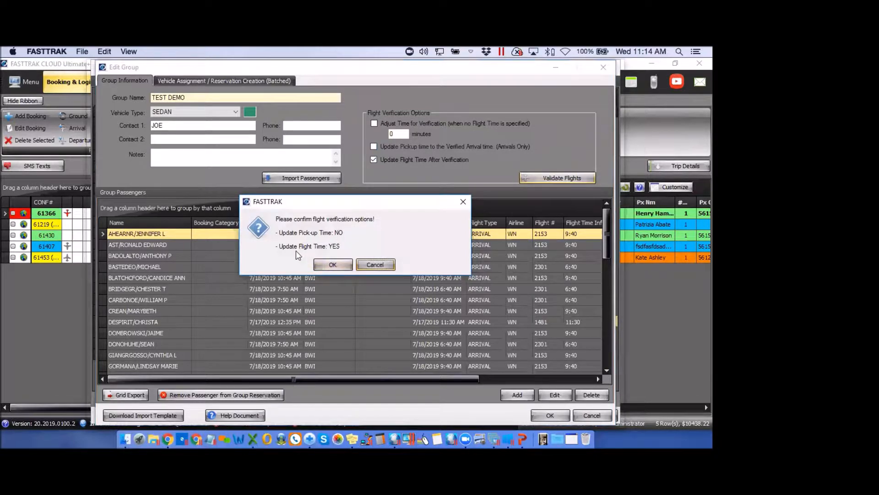
# Accept the flight verification options and dismiss the 'Verified 11 of 39 flight arrivals' message
pyautogui.click(333, 264)
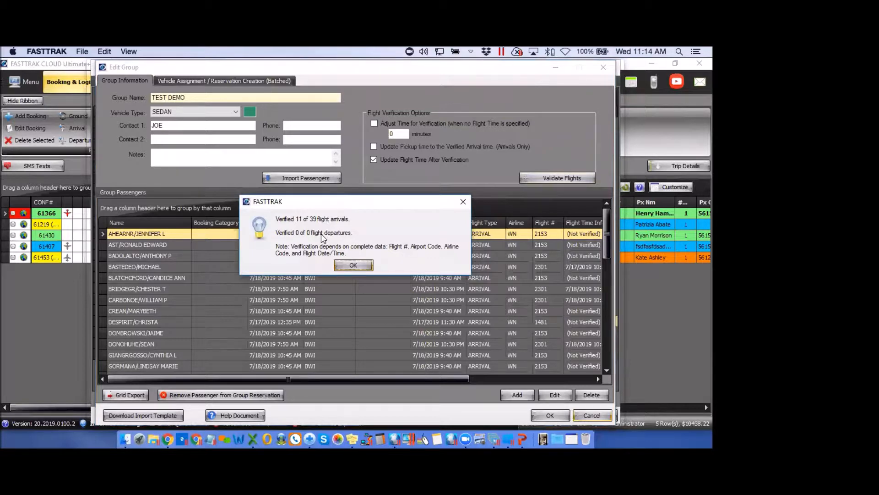
pyautogui.click(354, 266)
pyautogui.moveTo(400, 378); pyautogui.dragTo(522, 382)
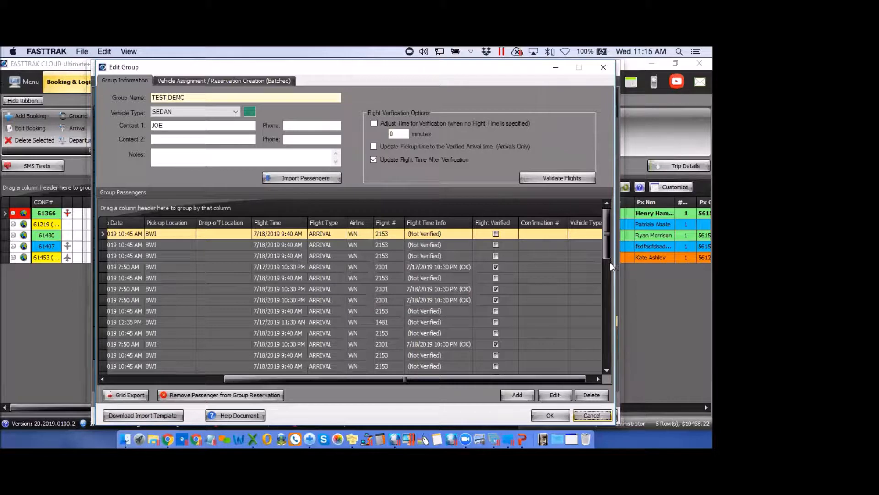
pyautogui.moveTo(604, 254)
pyautogui.mouseDown()
pyautogui.moveTo(608, 367)
pyautogui.moveTo(613, 242)
pyautogui.mouseUp()
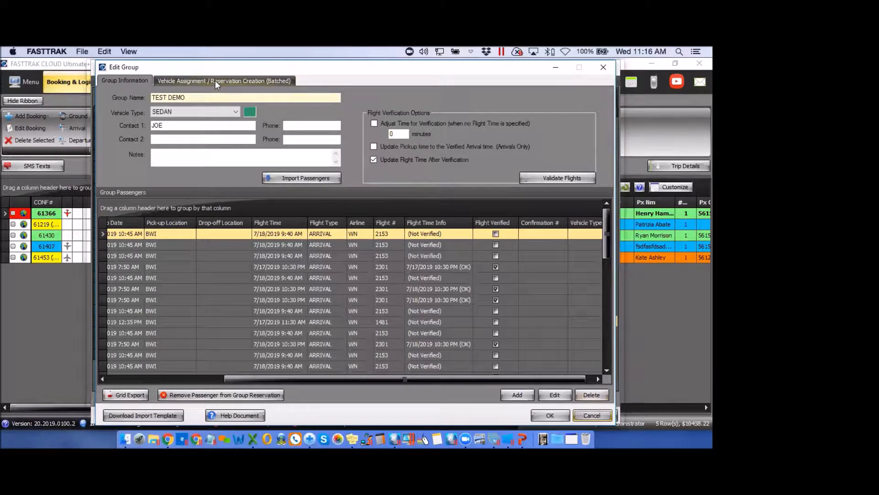
# On the Reservation Creation (Batched) tab, assign the group's customer from the search list
pyautogui.click(215, 81)
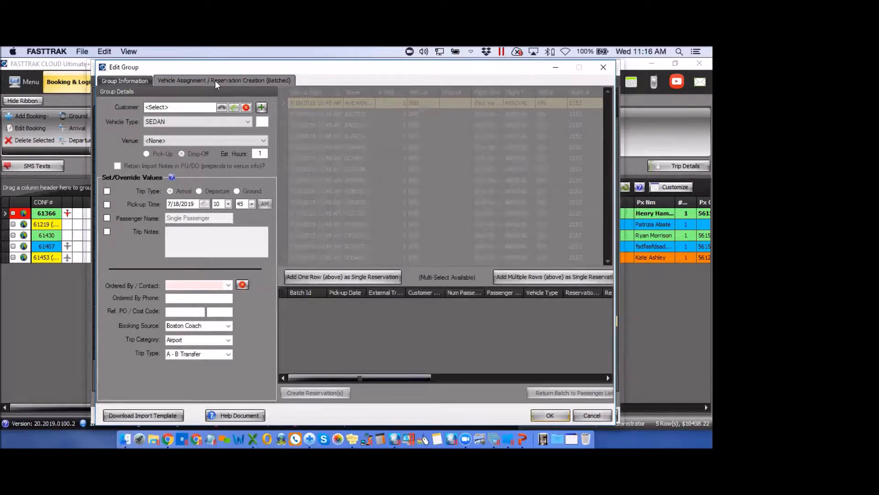
pyautogui.click(221, 107)
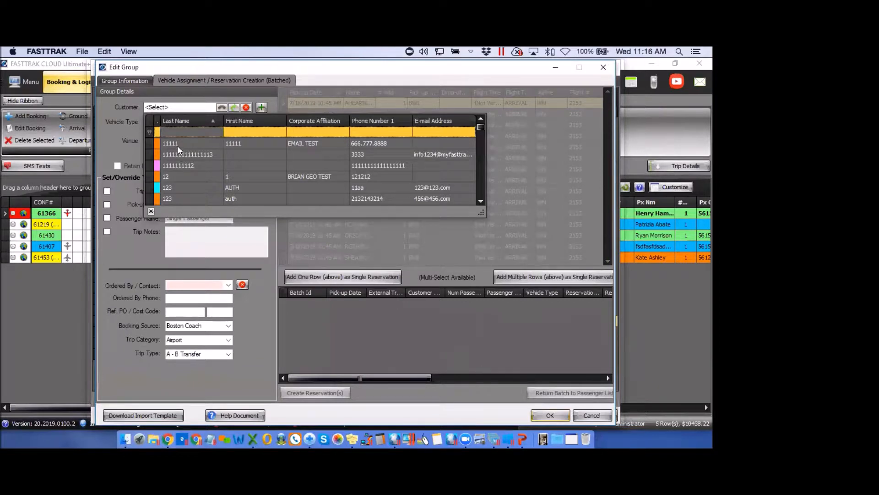
pyautogui.click(176, 176)
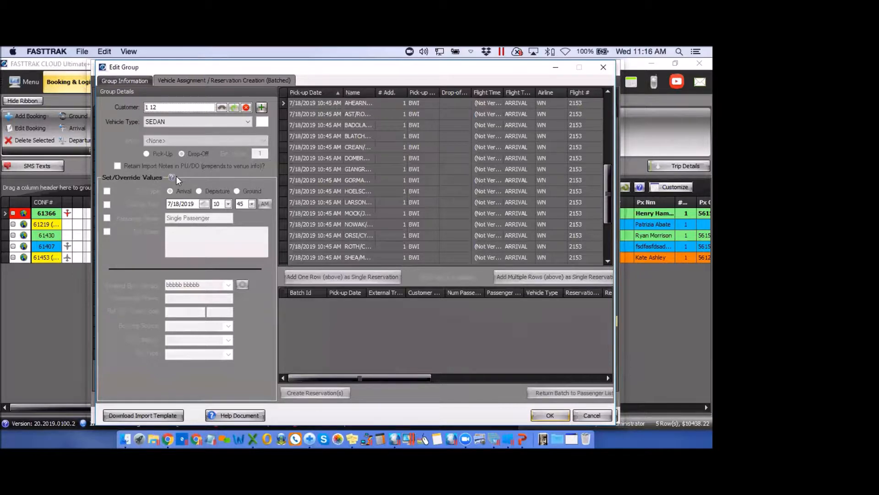
# Keep SEDAN, sort by pick-up date earliest first, and select the 7/17 12:35 PM flight 1481 passenger
pyautogui.click(247, 122)
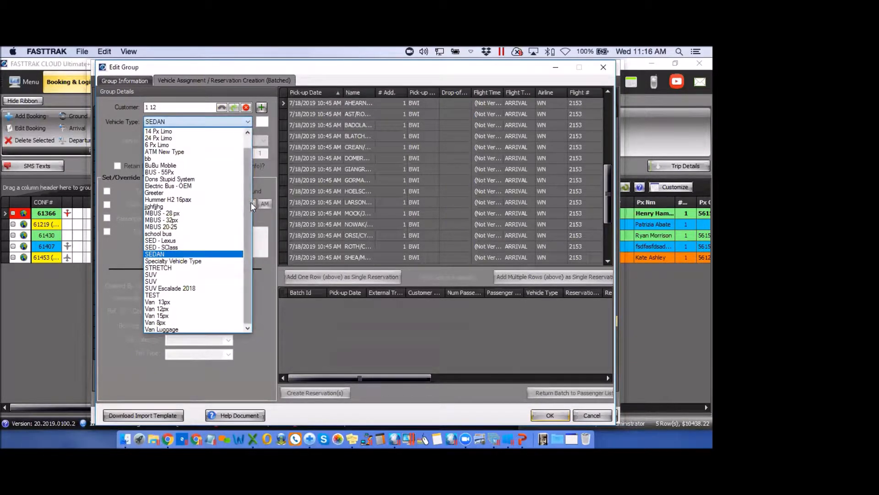
pyautogui.scroll(1, 204, 203)
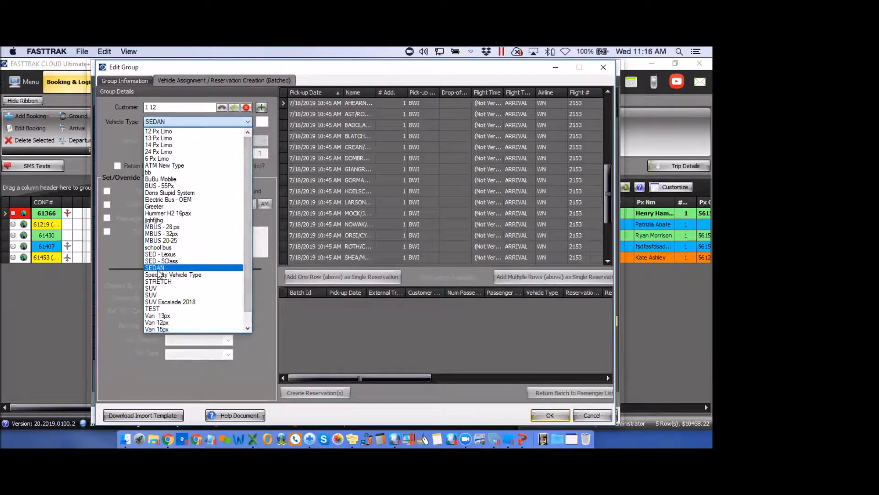
pyautogui.click(273, 166)
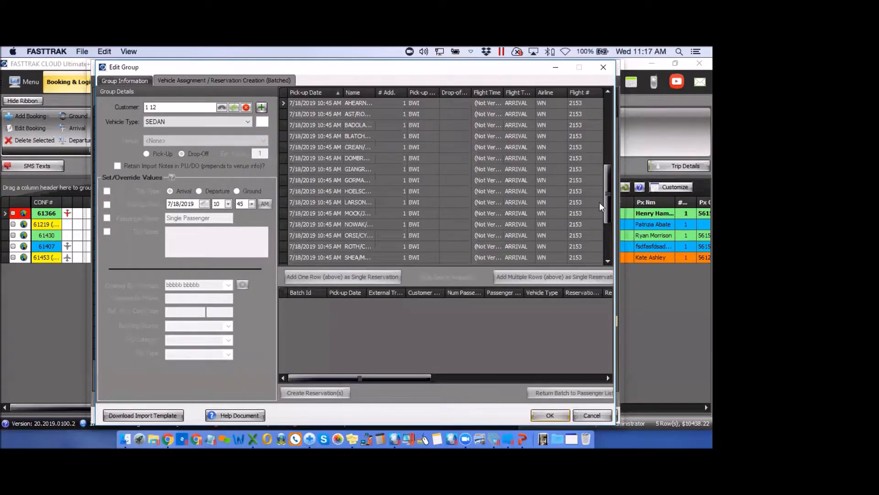
pyautogui.moveTo(610, 211); pyautogui.dragTo(608, 137)
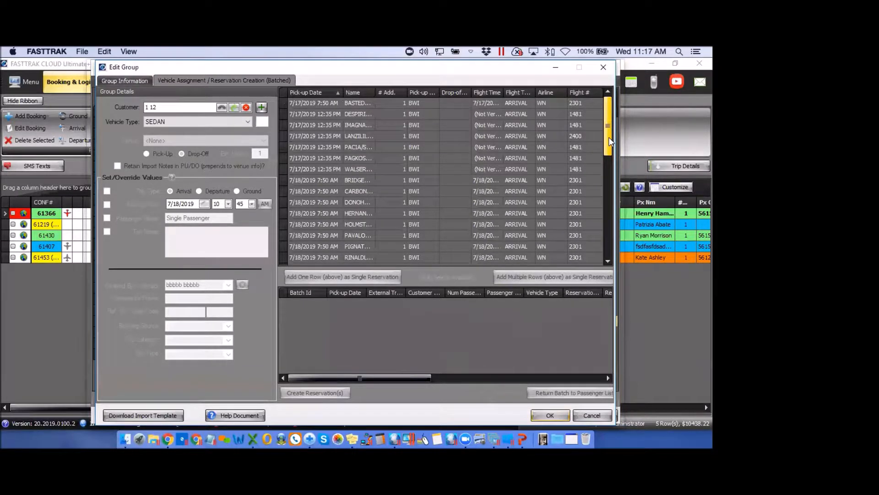
pyautogui.click(314, 92)
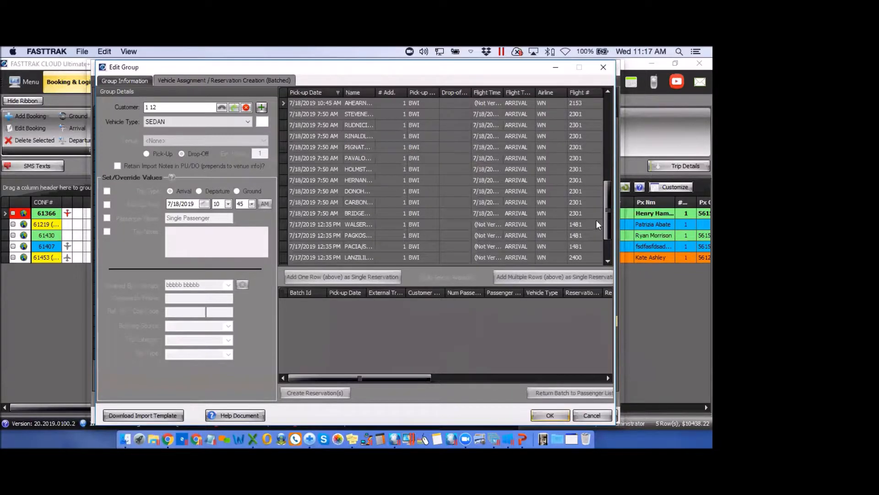
pyautogui.moveTo(608, 230); pyautogui.dragTo(608, 149)
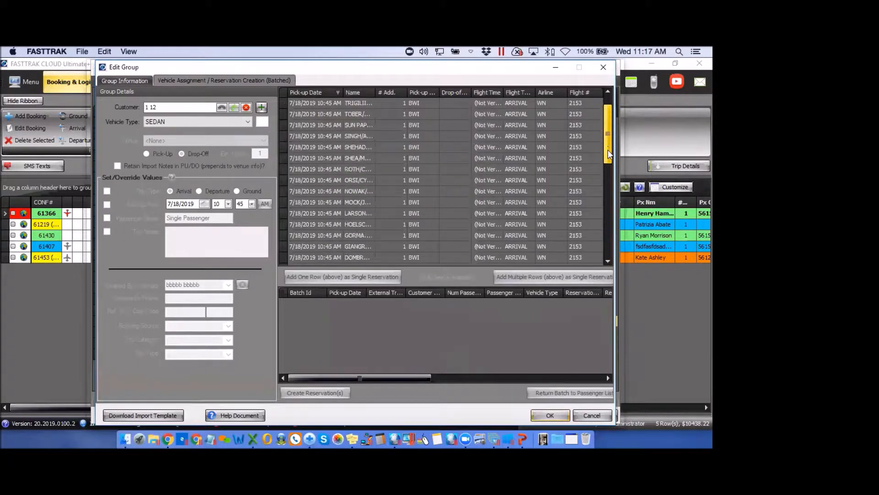
pyautogui.click(301, 92)
pyautogui.moveTo(609, 194); pyautogui.dragTo(606, 109)
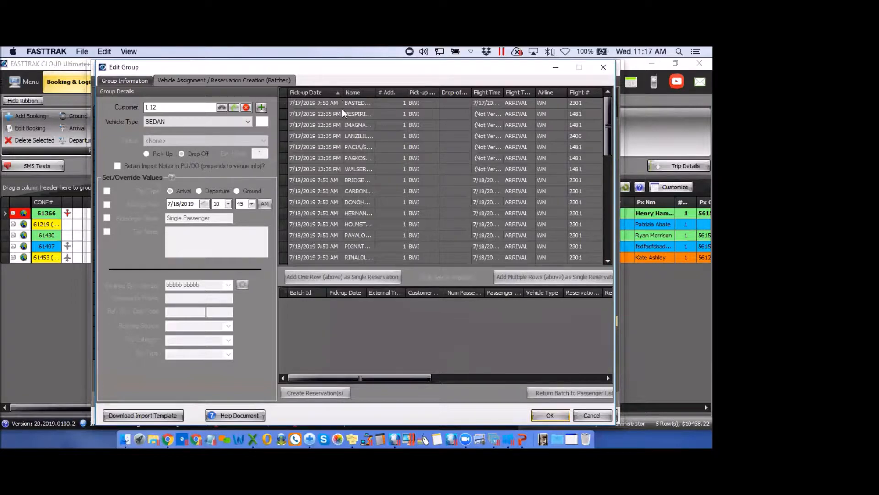
pyautogui.click(314, 114)
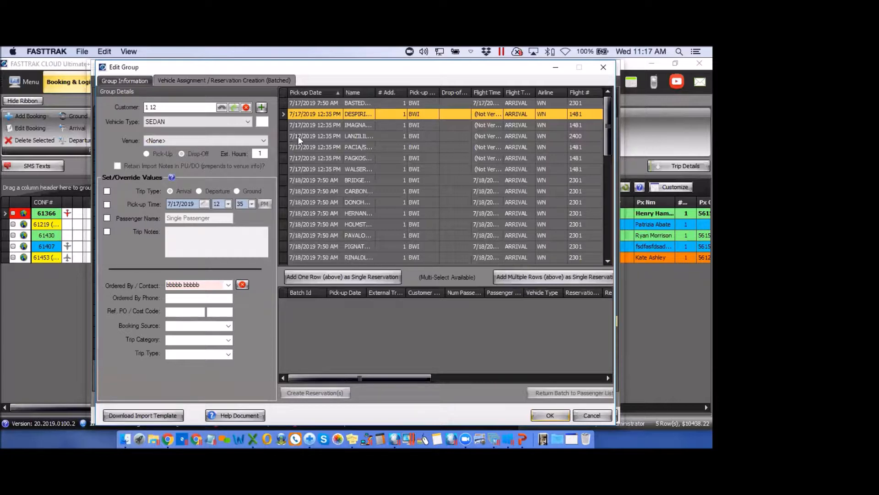
# Set venue to Aloft - Phoenix, override trip type to Arrival, and replace 'Single Passenger' with the passenger's name
pyautogui.click(263, 141)
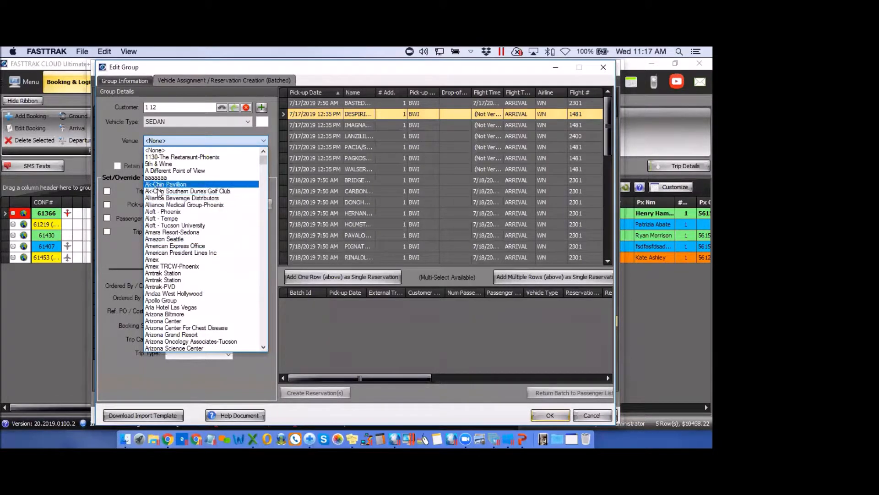
pyautogui.click(155, 212)
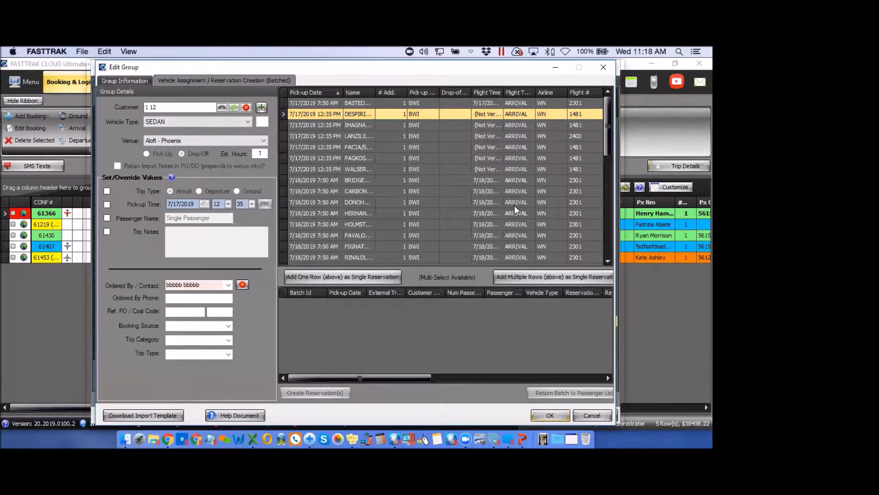
pyautogui.click(108, 190)
pyautogui.click(107, 217)
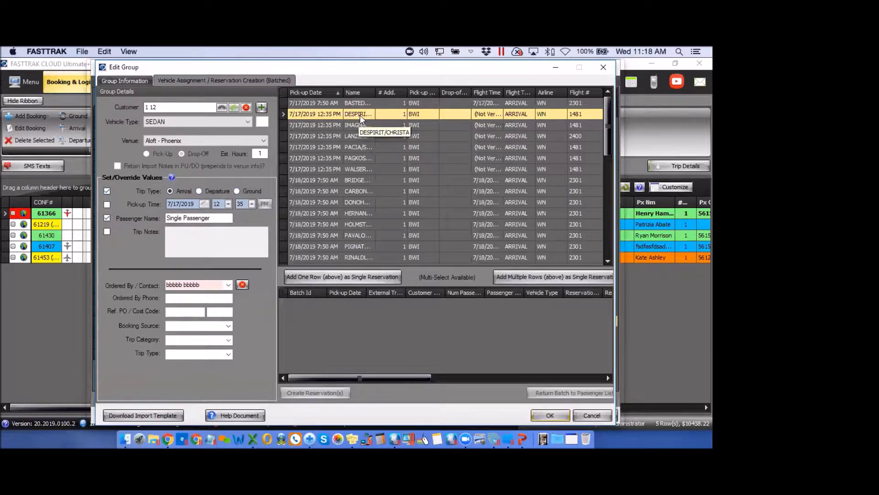
pyautogui.moveTo(217, 218); pyautogui.dragTo(156, 218)
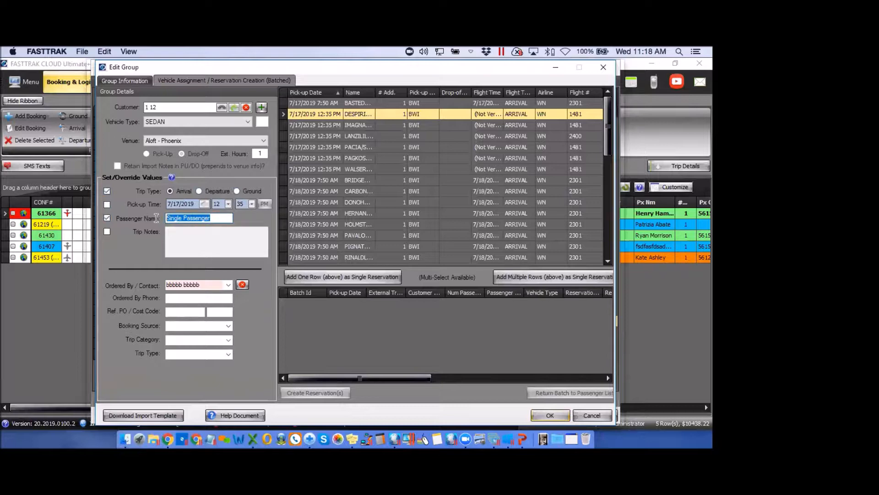
pyautogui.write('JOE SMITH')
# Add four passengers, three on 7/18, as single Aloft - Phoenix Arrival reservations and start creating them
pyautogui.click(339, 277)
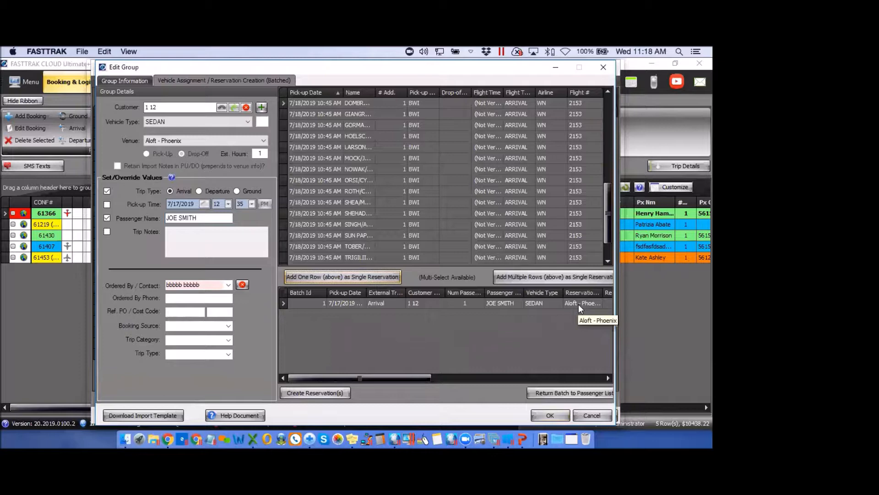
pyautogui.click(323, 103)
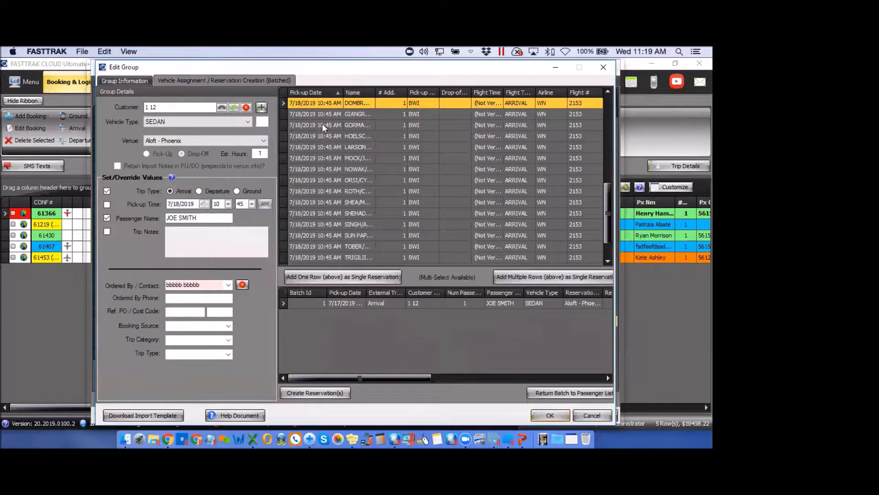
pyautogui.keyDown('shift'); pyautogui.click(322, 124); pyautogui.keyUp('shift')
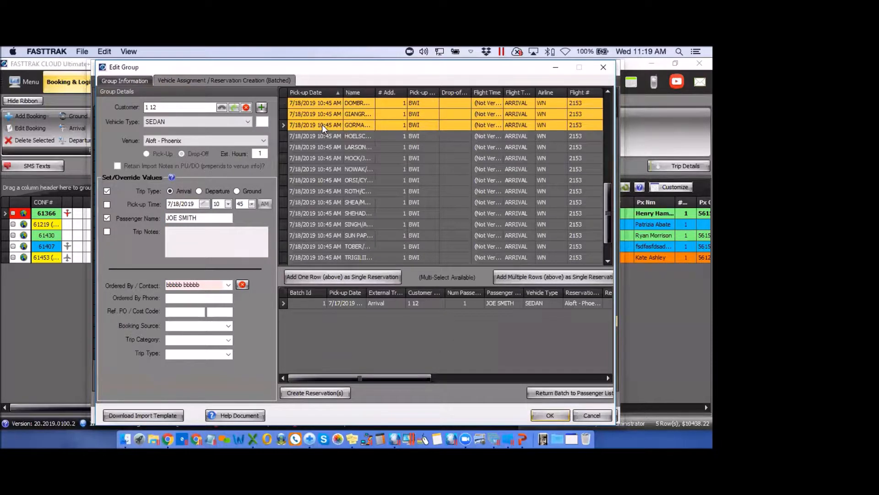
pyautogui.click(353, 278)
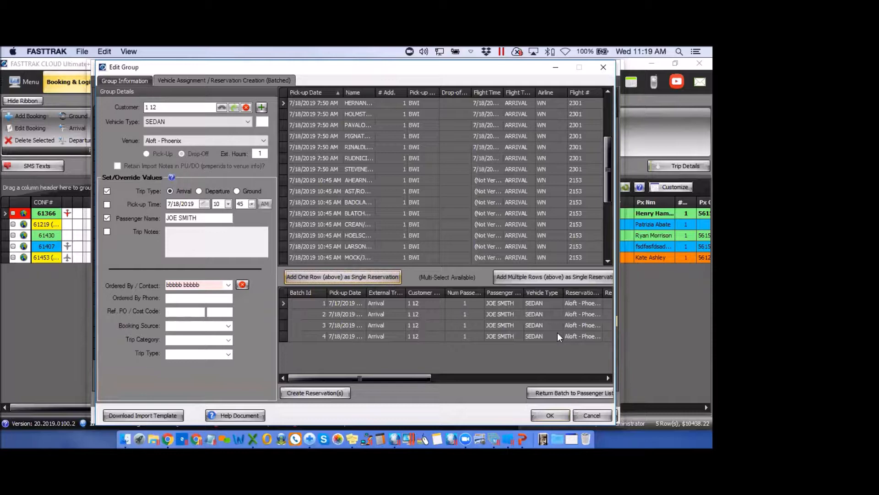
pyautogui.click(321, 392)
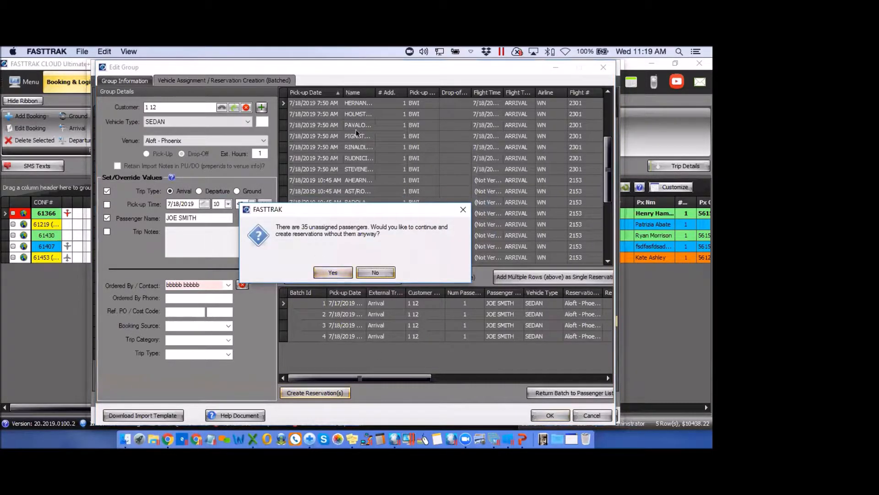
# Proceed despite the 35 unassigned passengers and create all 4 reservations, declining every confirmation
pyautogui.click(333, 274)
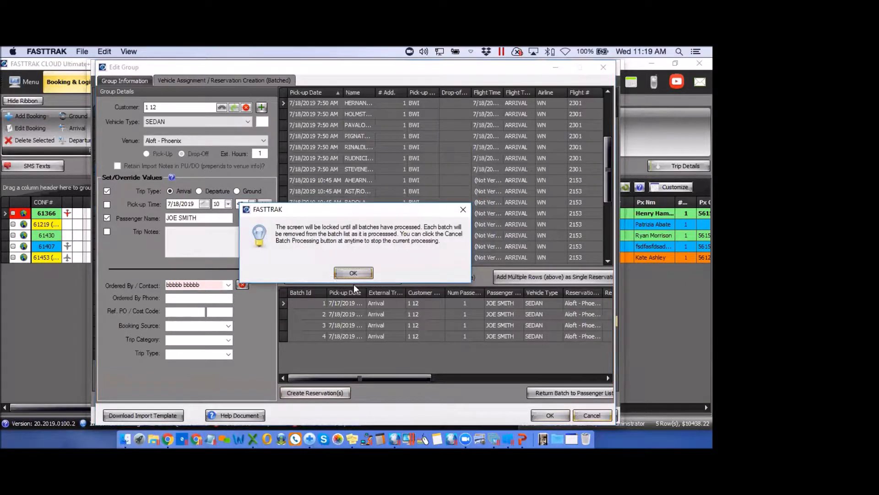
pyautogui.click(358, 275)
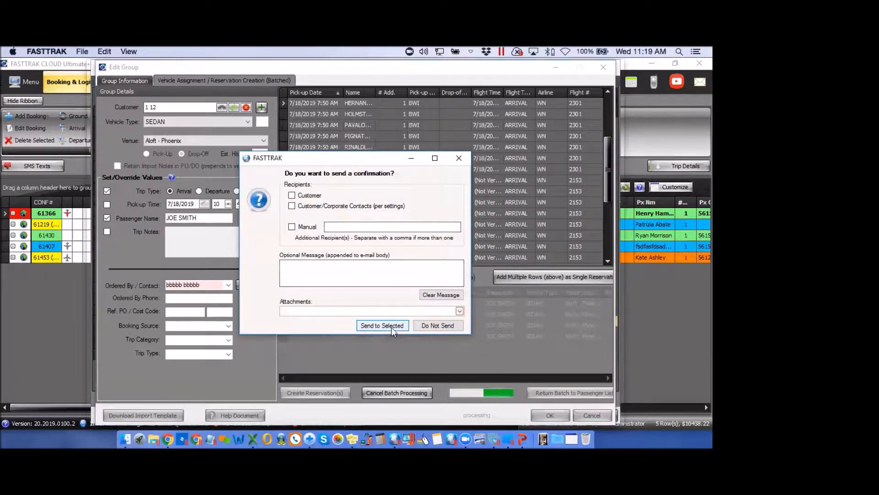
pyautogui.click(442, 326)
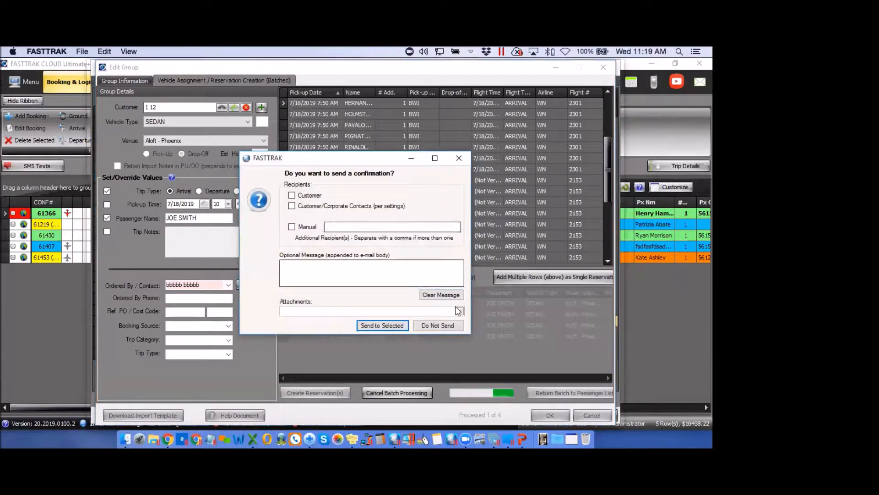
pyautogui.click(436, 325)
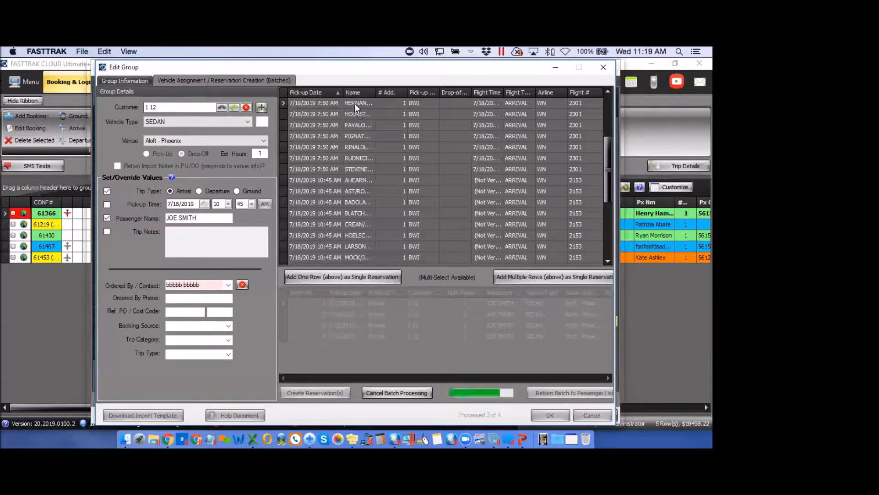
pyautogui.click(439, 326)
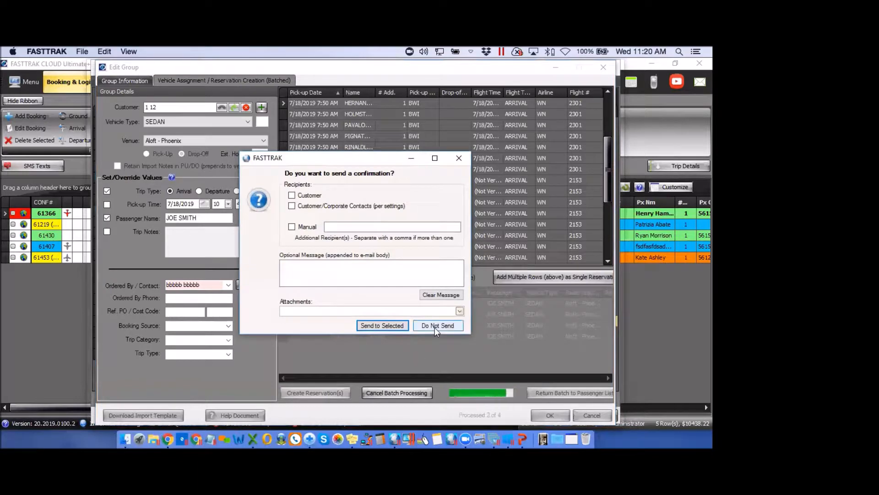
pyautogui.click(435, 323)
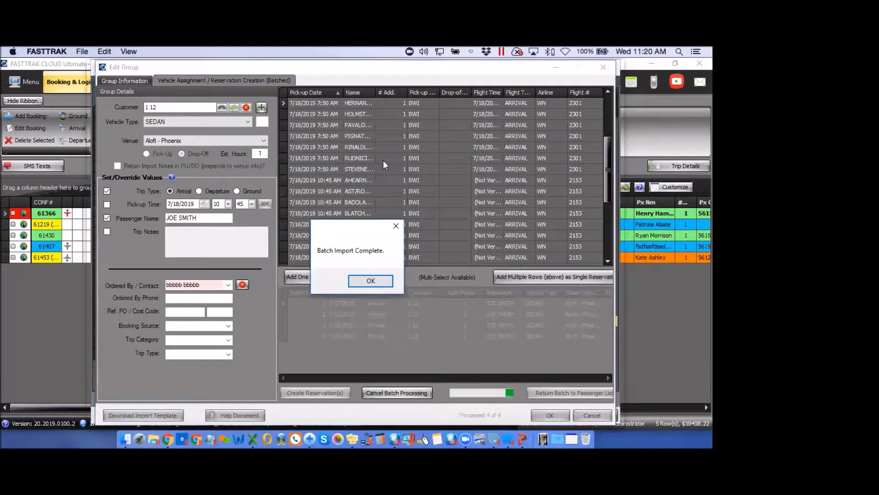
pyautogui.click(371, 281)
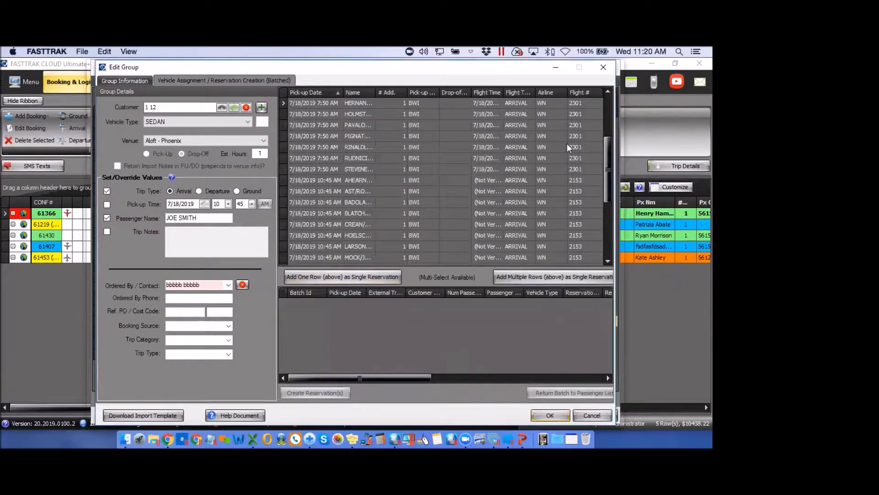
pyautogui.moveTo(610, 183); pyautogui.dragTo(609, 119)
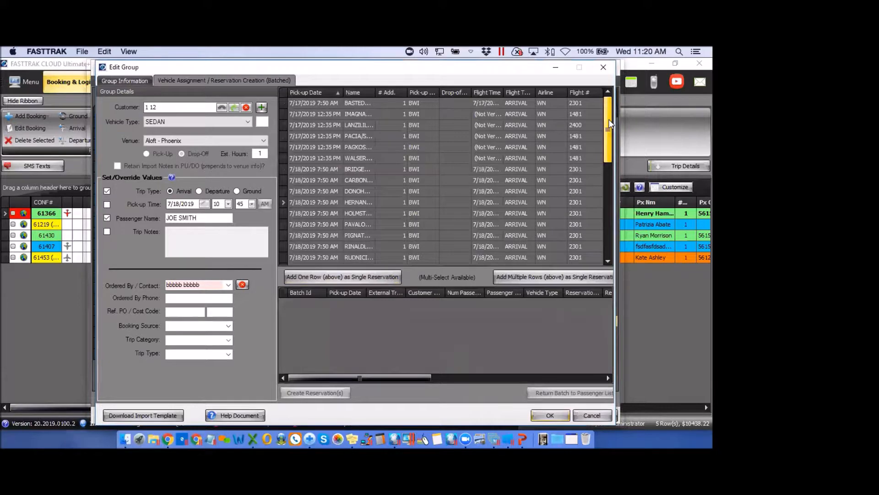
# Review the TEST DEMO passenger grid's Flight Verified and Confirmation # columns, then return to batch creation
pyautogui.click(120, 81)
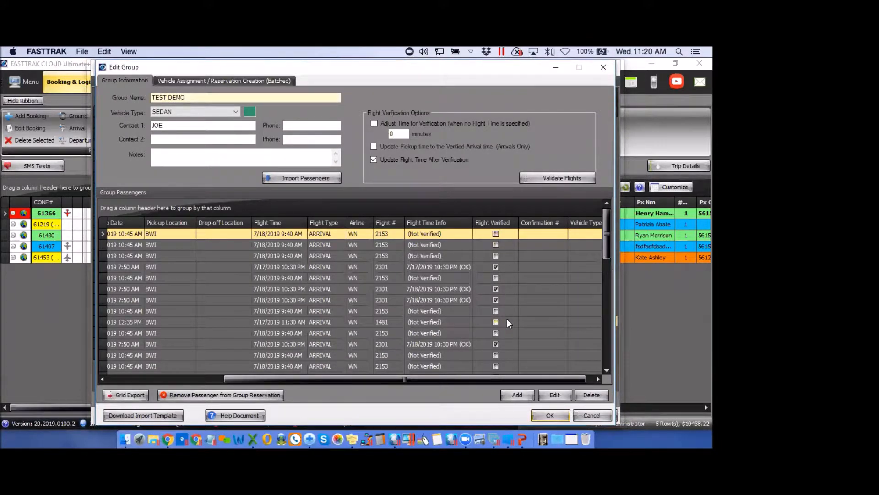
pyautogui.moveTo(290, 380); pyautogui.dragTo(334, 380)
pyautogui.moveTo(415, 380); pyautogui.dragTo(219, 381)
pyautogui.moveTo(346, 379); pyautogui.dragTo(611, 234)
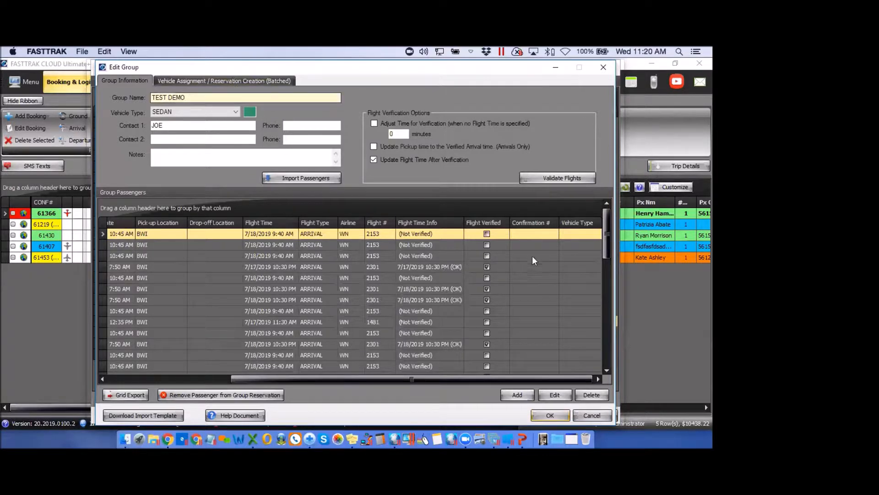
pyautogui.click(227, 81)
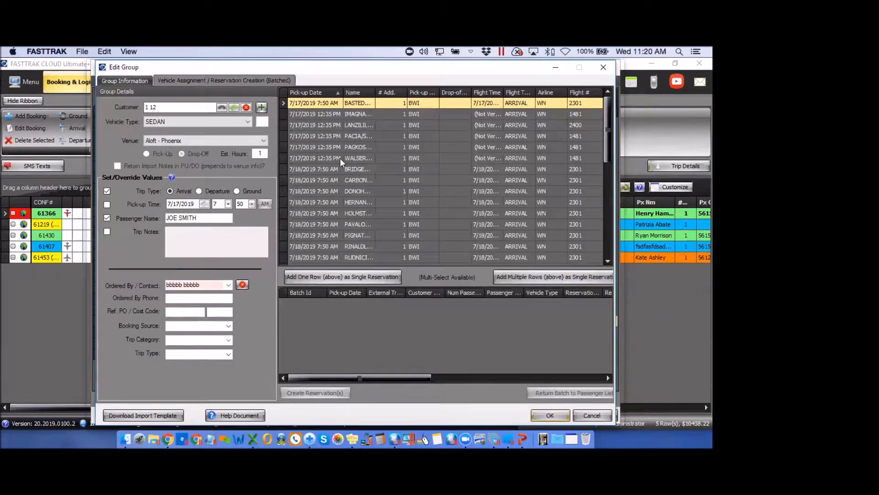
# Select the five 7/17/2019 12:35 PM BWI arrivals and add them as one SEDAN reservation
pyautogui.click(309, 113)
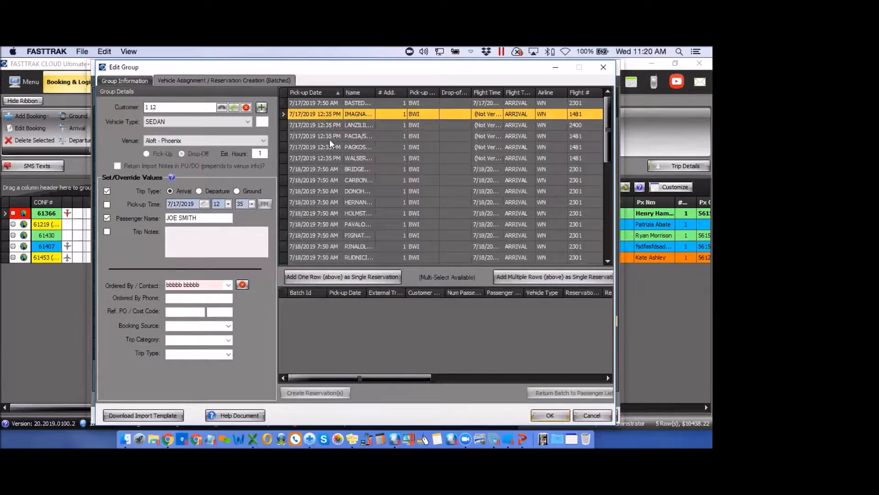
pyautogui.keyDown('shift'); pyautogui.click(303, 158); pyautogui.keyUp('shift')
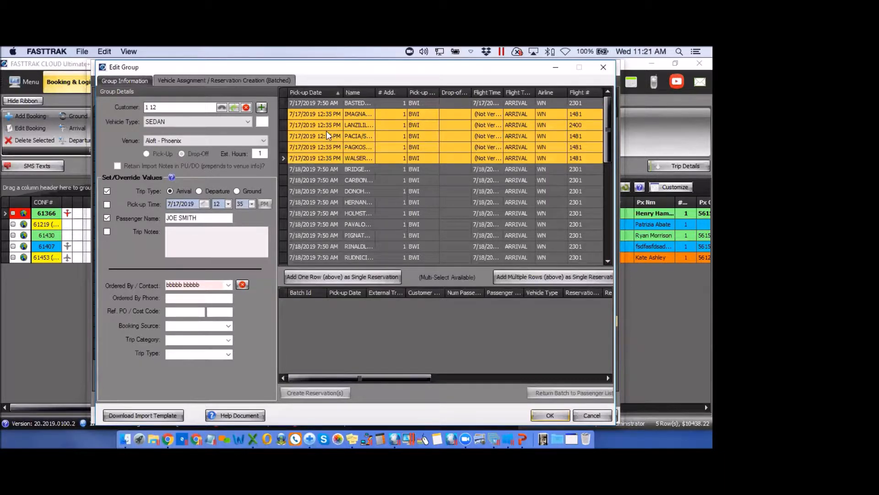
pyautogui.click(542, 276)
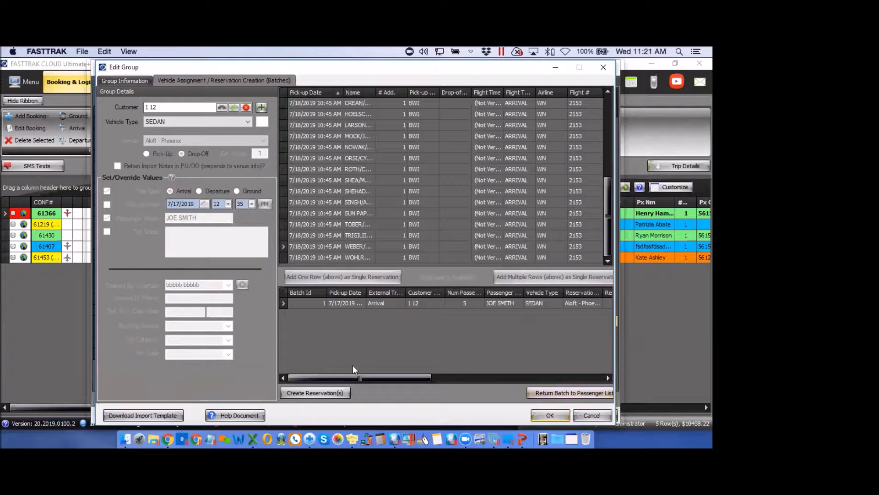
# Create the 5-passenger reservation despite 30 unassigned passengers, without sending a confirmation
pyautogui.click(325, 395)
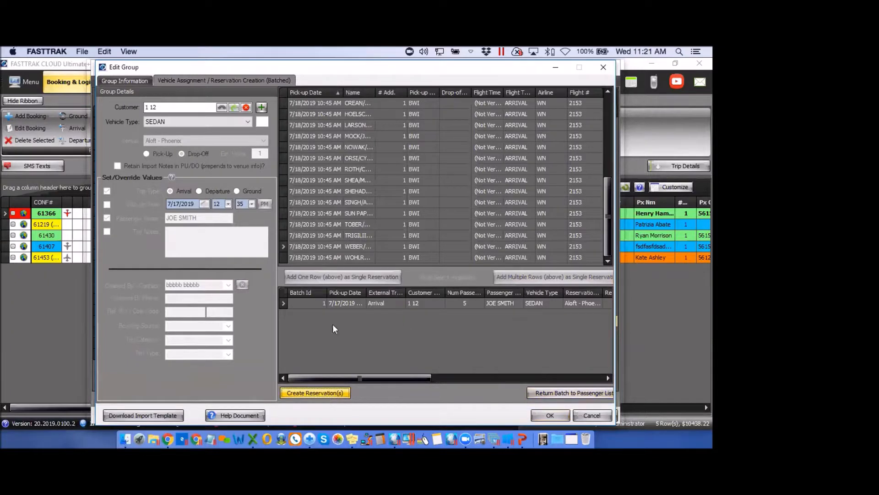
pyautogui.click(334, 274)
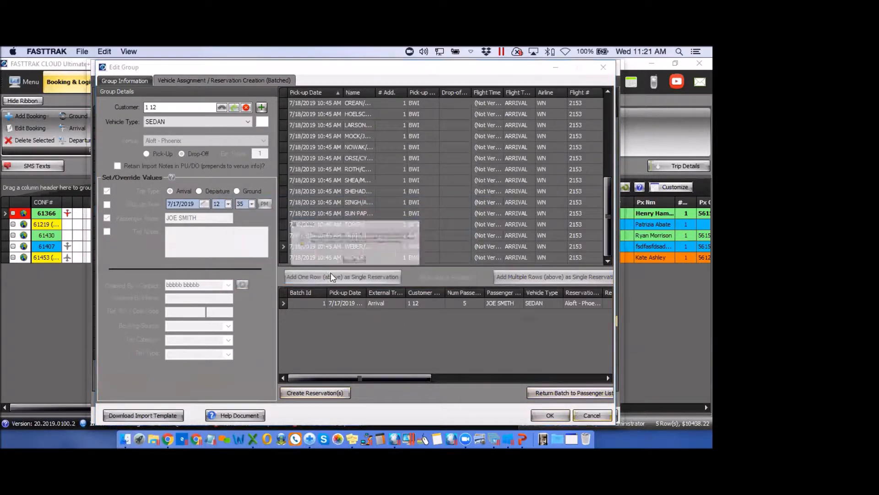
pyautogui.click(353, 273)
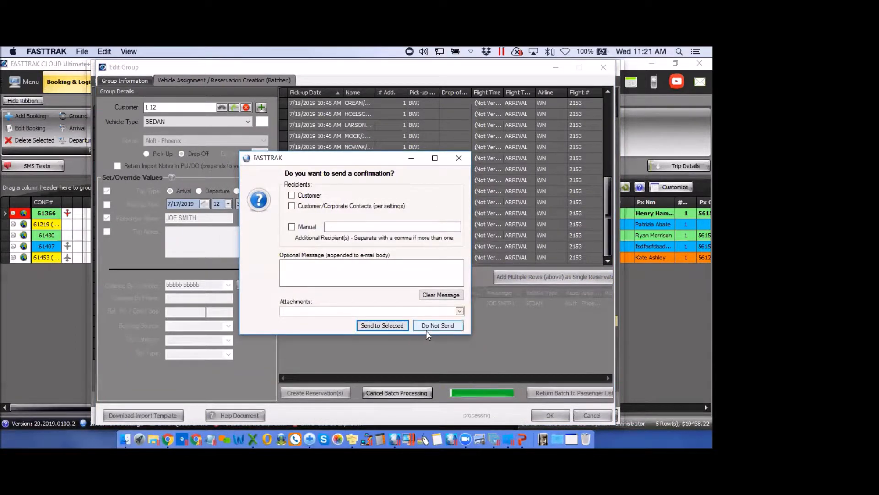
pyautogui.click(439, 326)
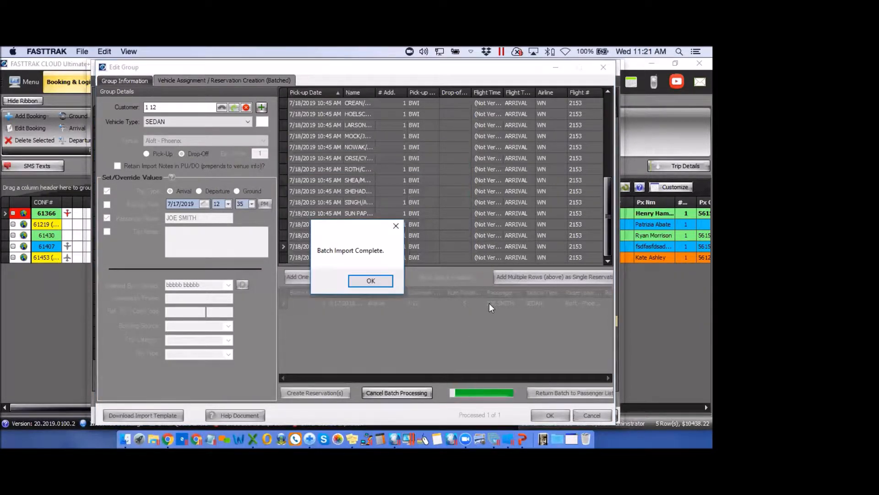
pyautogui.click(374, 285)
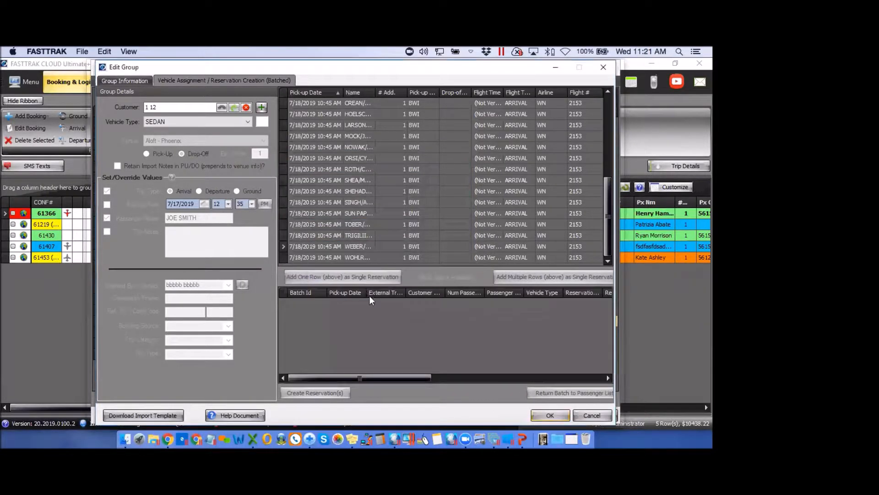
# Close the group editor and reopen the first TEST DEMO group, now with 9 of 39 assigned
pyautogui.click(603, 69)
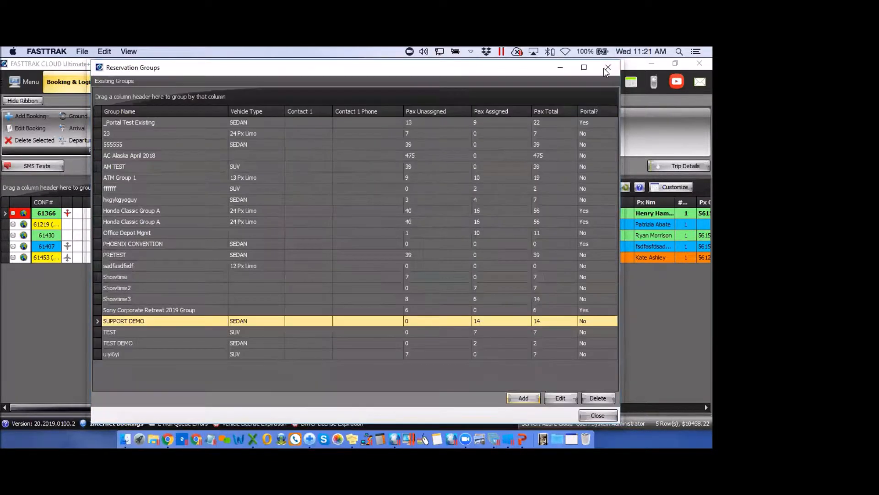
pyautogui.click(130, 321)
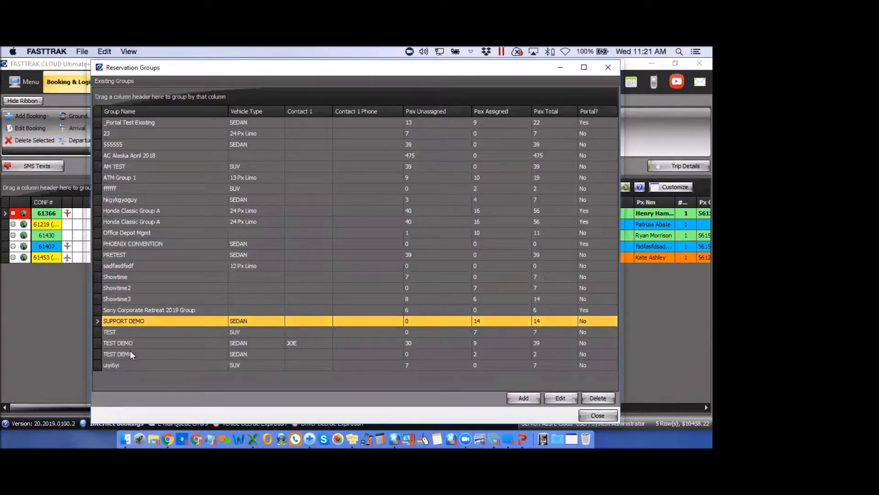
pyautogui.click(132, 341)
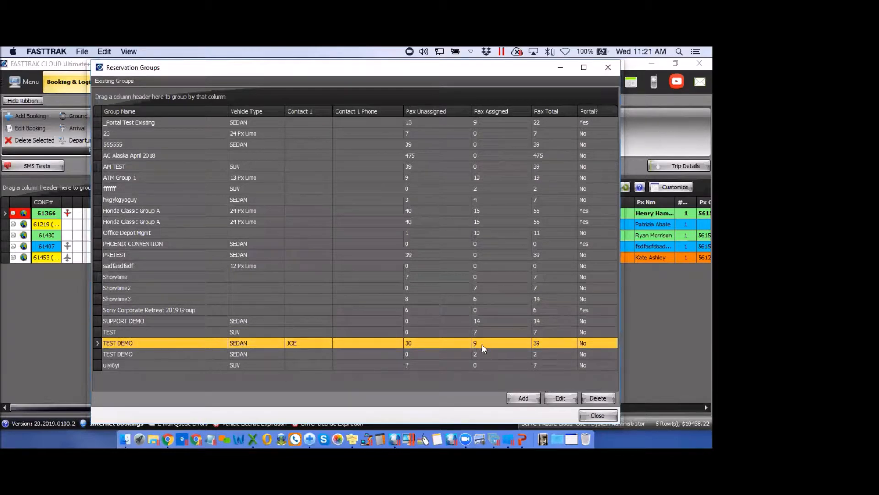
pyautogui.click(561, 397)
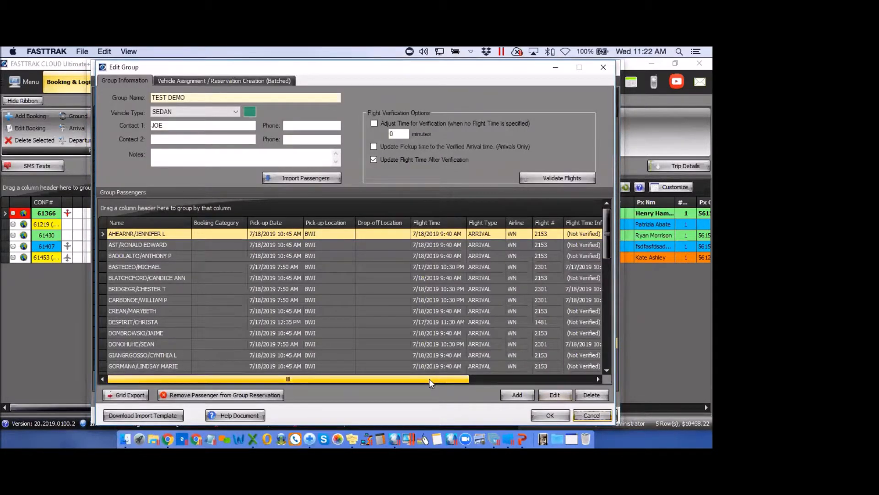
# Sort TEST DEMO passengers by Confirmation # and select the flight 2400 and 1481 passengers on 61458
pyautogui.moveTo(429, 378); pyautogui.dragTo(537, 381)
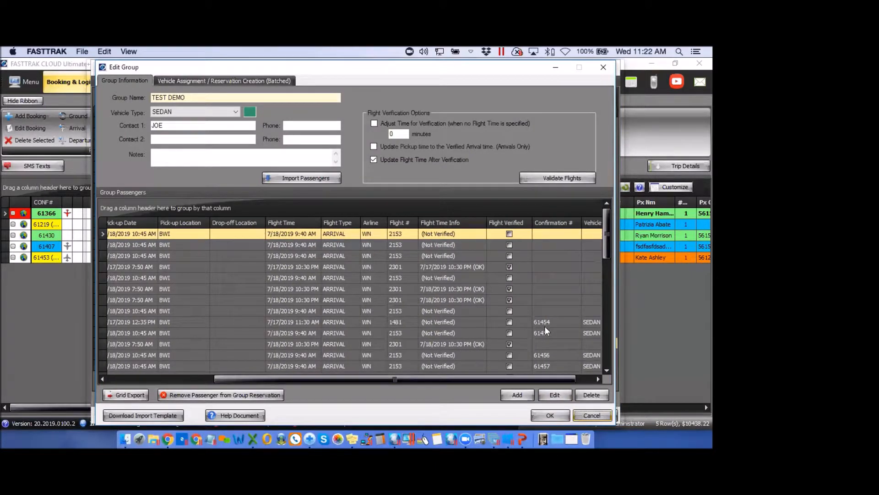
pyautogui.moveTo(606, 249); pyautogui.dragTo(609, 275)
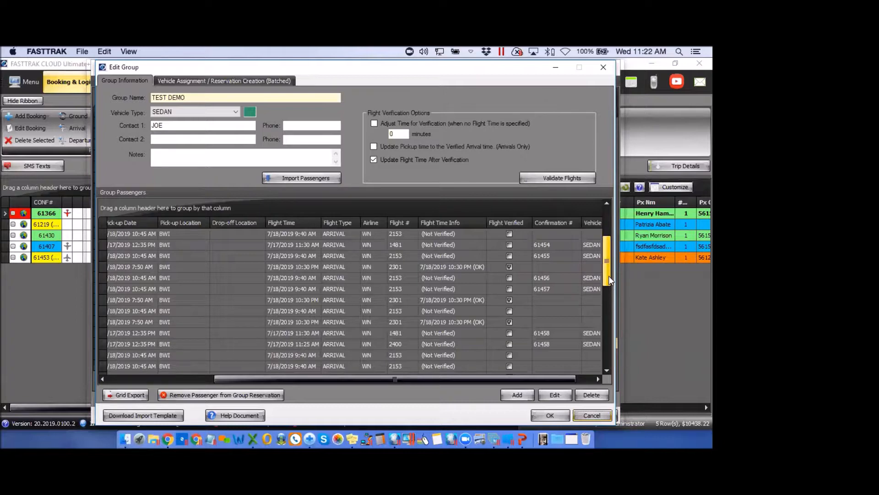
pyautogui.click(555, 223)
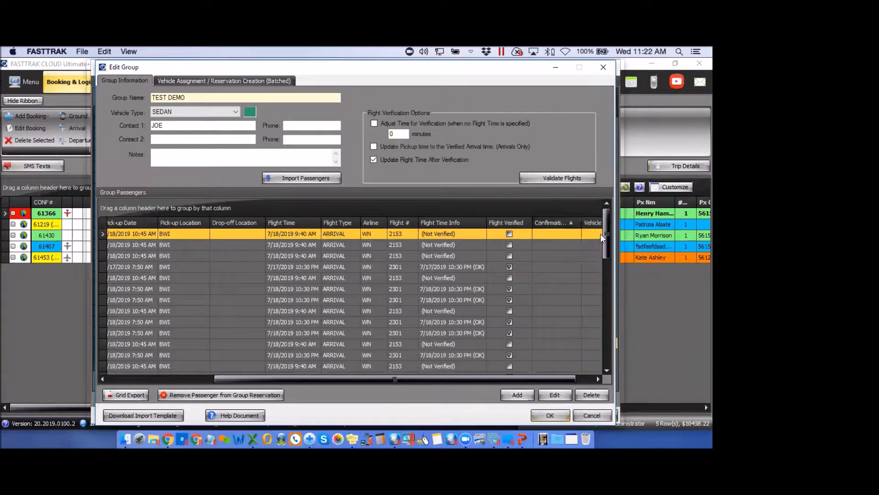
pyautogui.moveTo(608, 234); pyautogui.dragTo(611, 353)
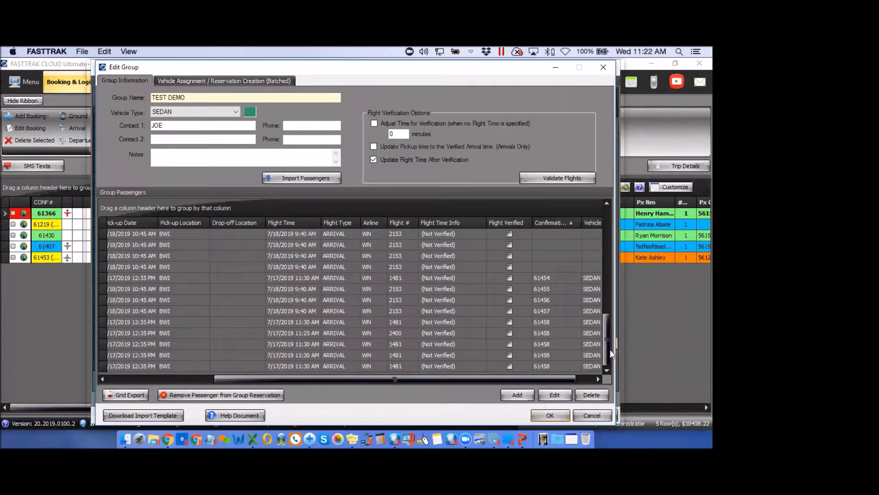
pyautogui.click(538, 332)
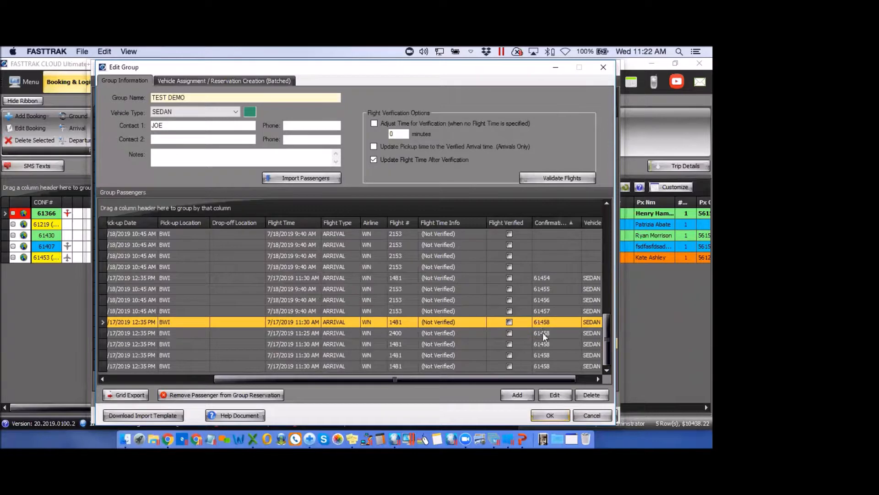
pyautogui.click(543, 341)
pyautogui.click(545, 353)
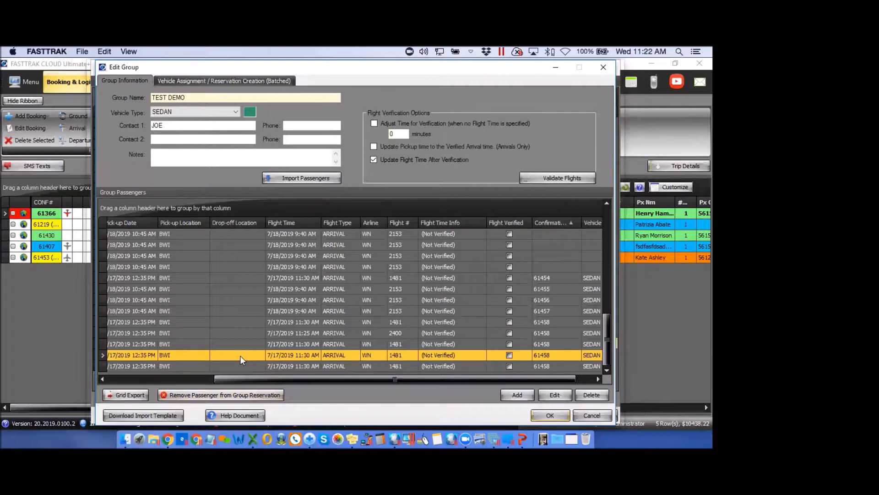
# Remove one flight 1481 passenger from reservation 61458, leaving them unassigned
pyautogui.click(238, 394)
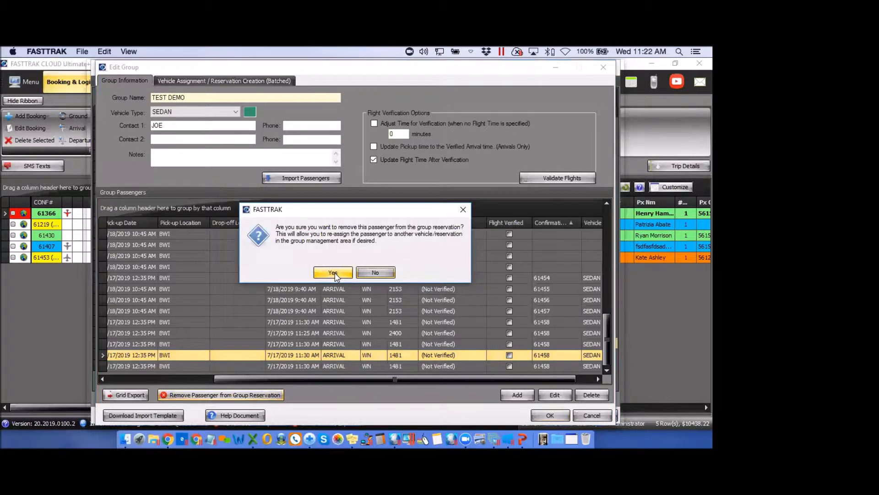
pyautogui.click(333, 272)
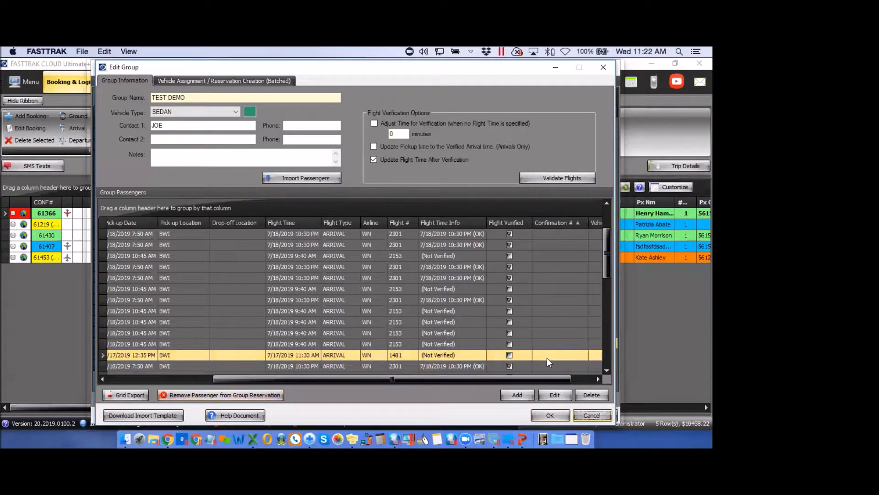
pyautogui.scroll(2, 612, 345)
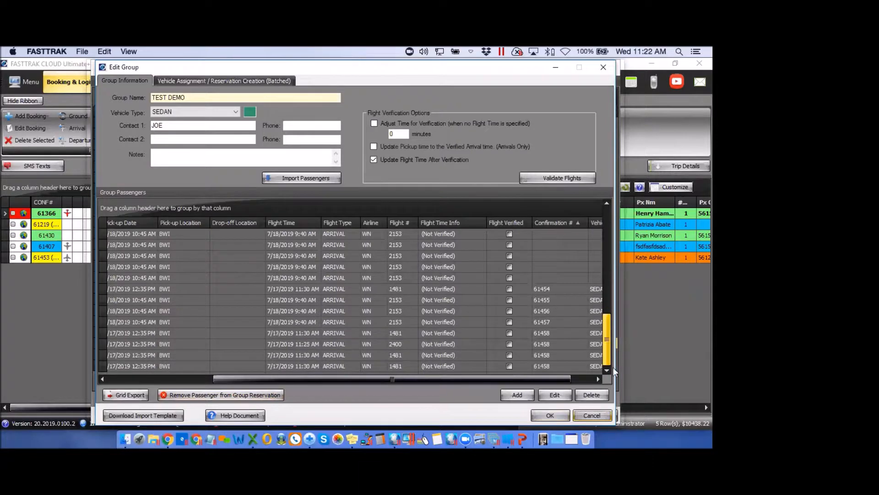
pyautogui.scroll(2, 614, 351)
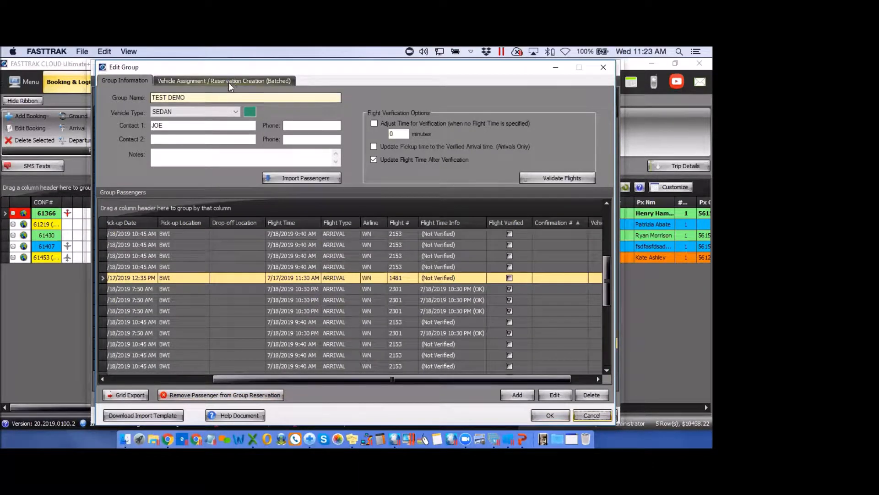
pyautogui.click(230, 81)
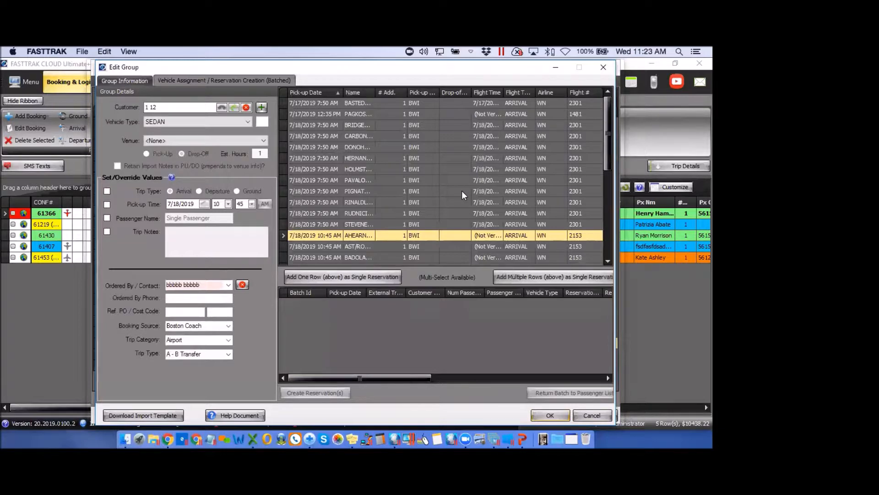
# Close the group windows, show bookings for July 17, 2019, and open reservation 61458
pyautogui.click(604, 67)
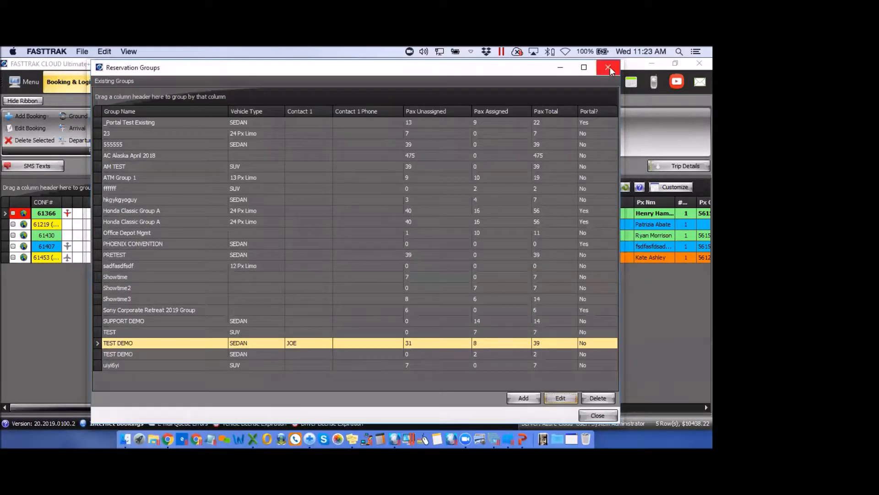
pyautogui.click(606, 67)
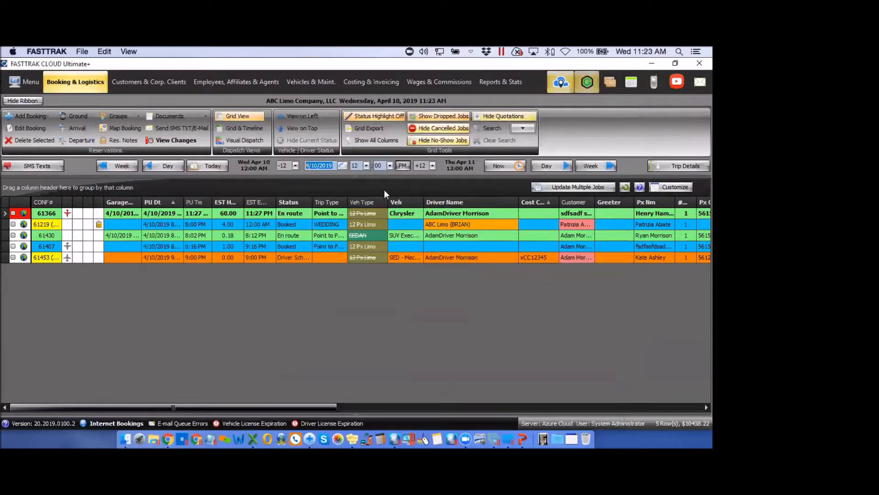
pyautogui.click(342, 166)
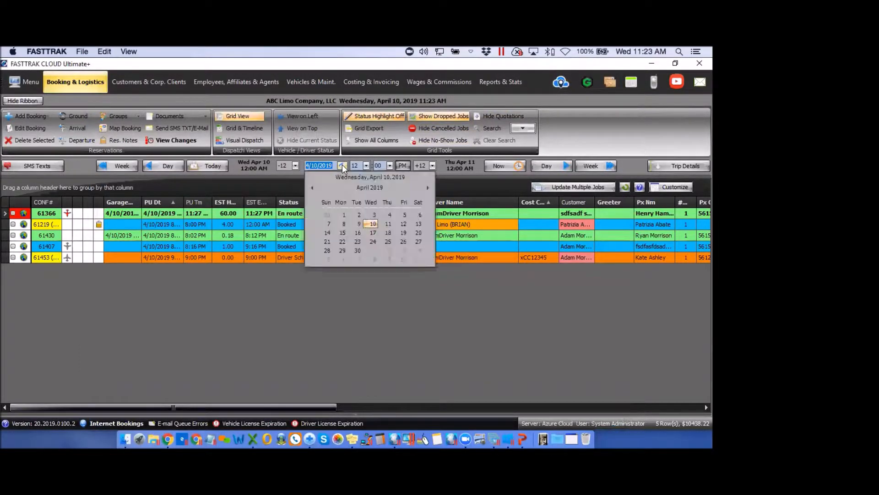
pyautogui.click(427, 188)
pyautogui.click(427, 188)
pyautogui.click(427, 188)
pyautogui.click(374, 232)
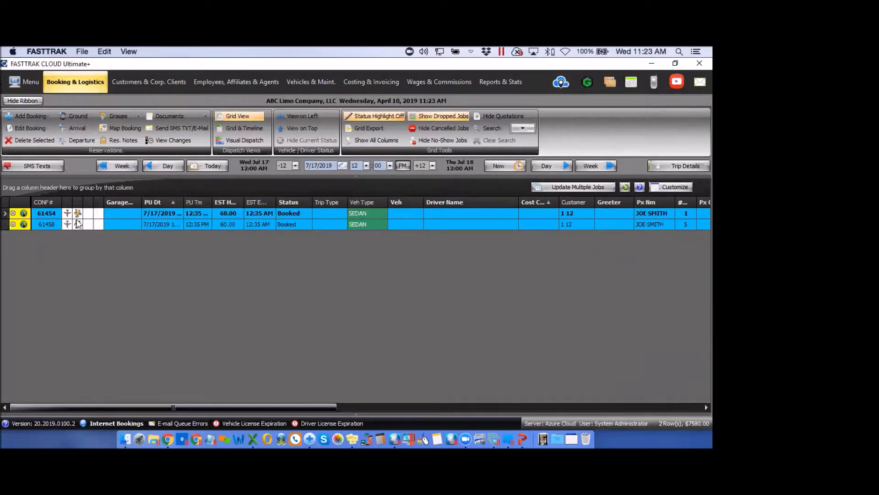
pyautogui.moveTo(80, 215)
pyautogui.doubleClick(43, 225)
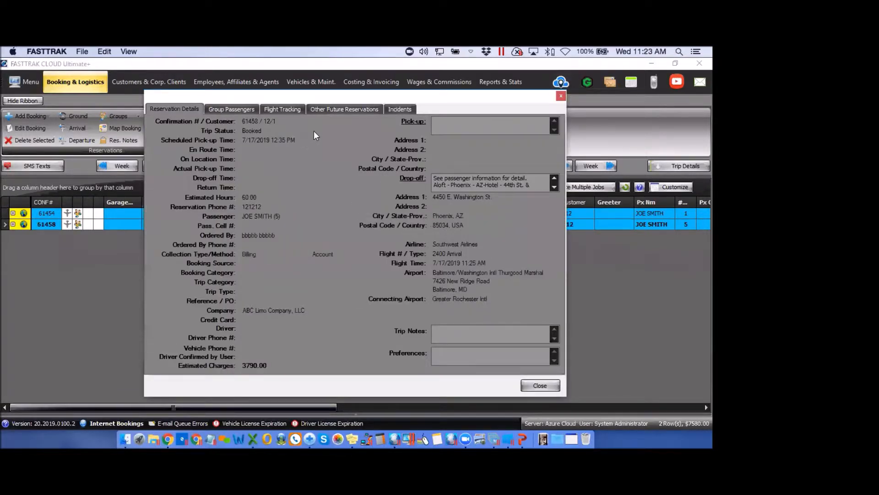
# Review reservation 61458's group passengers and open the move form for the first passenger
pyautogui.click(237, 110)
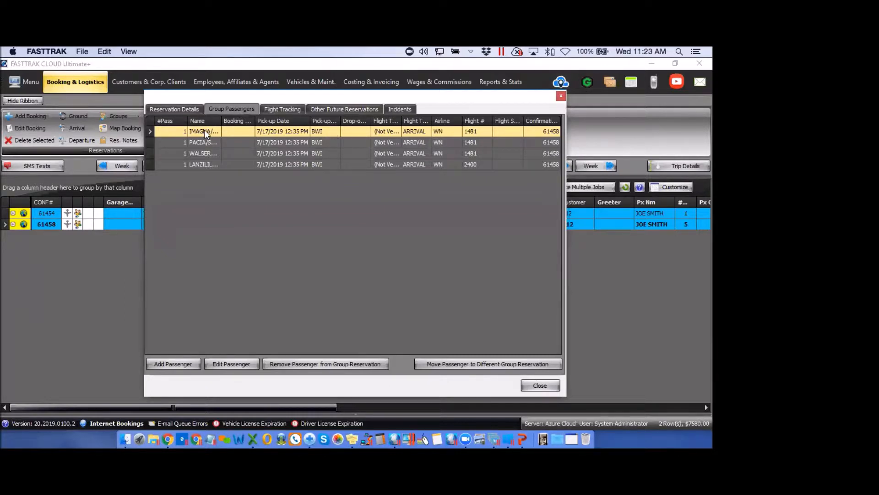
pyautogui.click(281, 131)
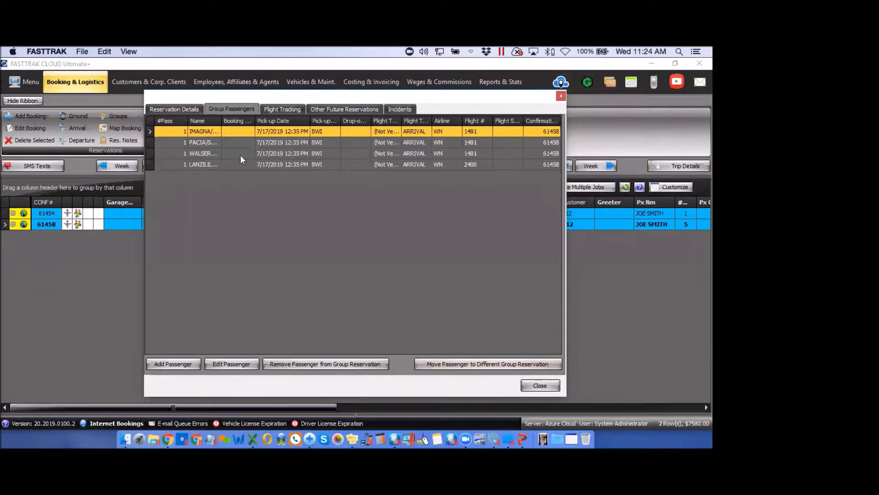
pyautogui.click(476, 364)
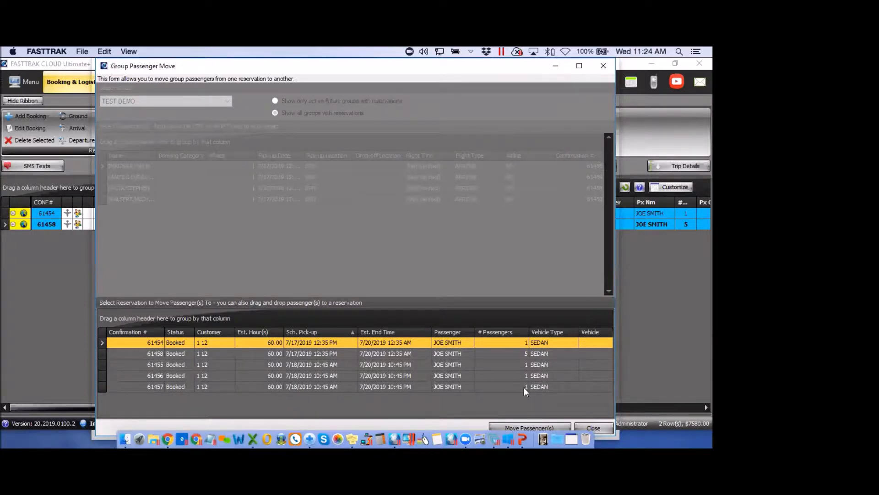
# Review reservations 61455, 61456 and 61457 as destinations, then close the move window and reservation 61458
pyautogui.click(484, 366)
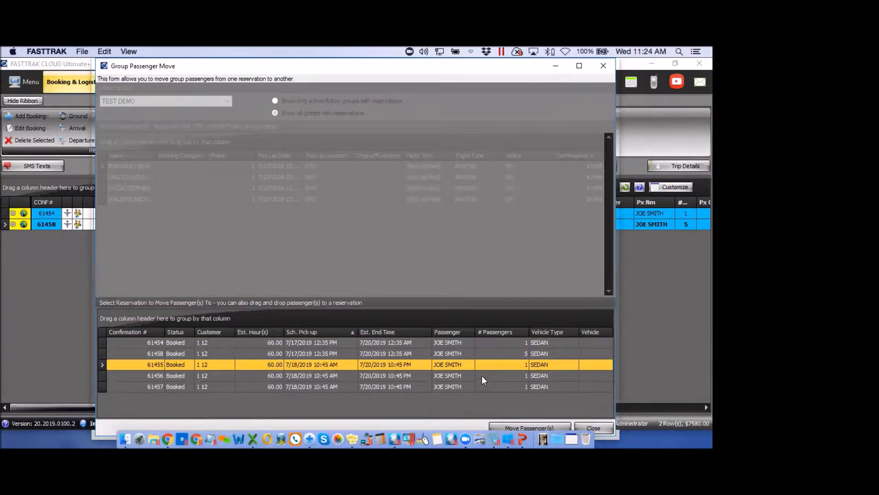
pyautogui.click(482, 375)
pyautogui.click(484, 386)
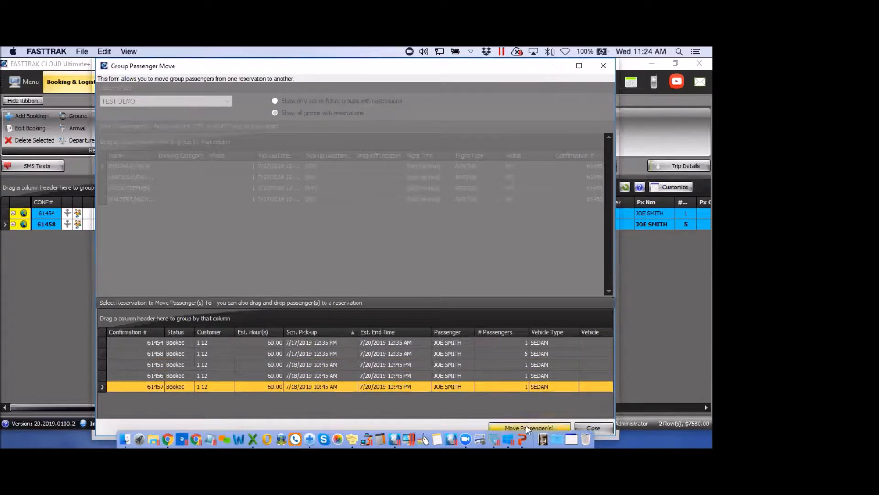
pyautogui.click(604, 65)
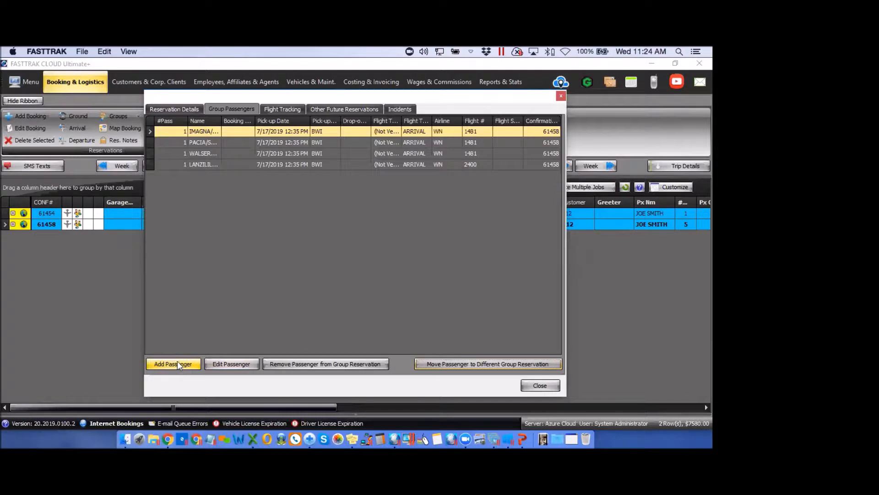
pyautogui.click(561, 95)
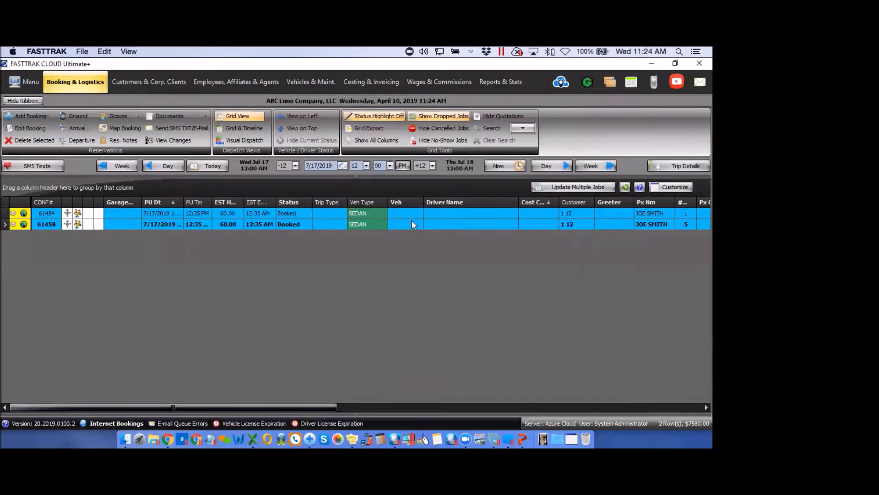
# List bookings 48 hours ahead, expand booking 61458's passengers, and bring up the reservation search
pyautogui.click(432, 165)
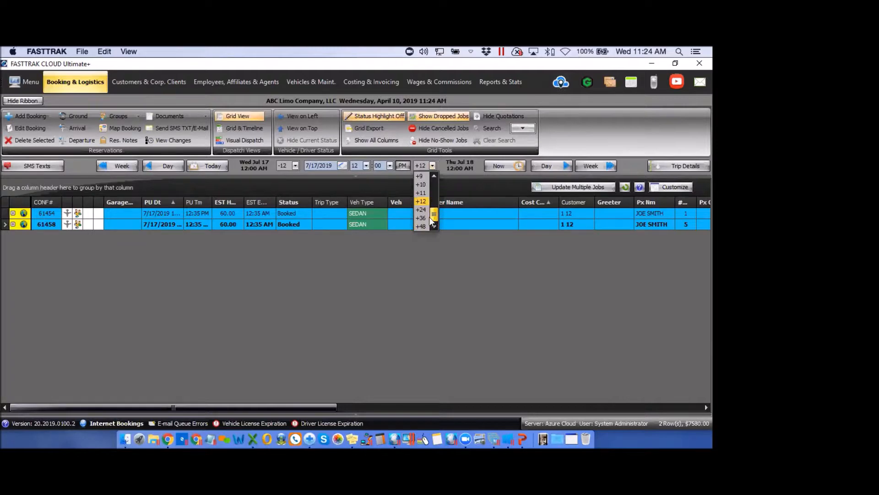
pyautogui.click(421, 225)
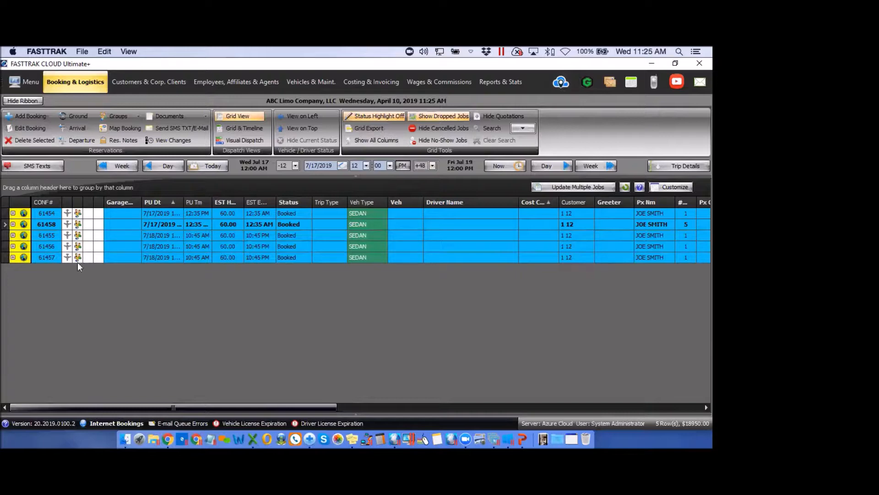
pyautogui.moveTo(78, 262)
pyautogui.moveTo(13, 227)
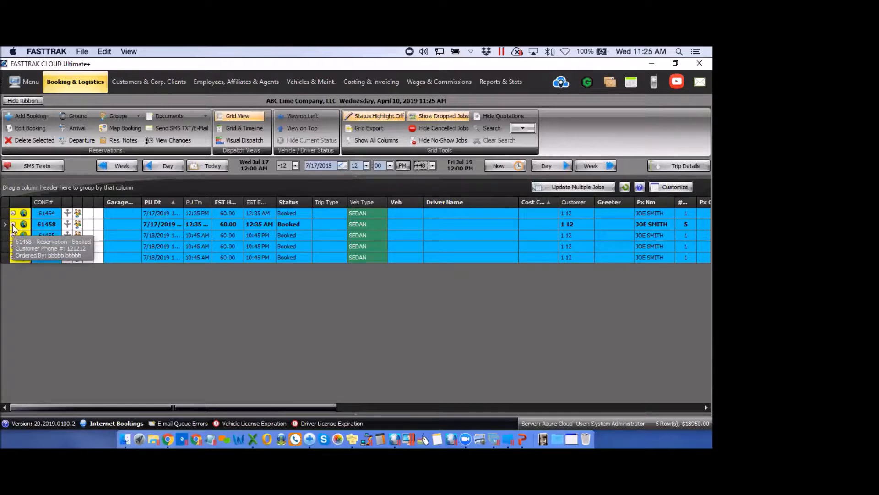
pyautogui.click(13, 224)
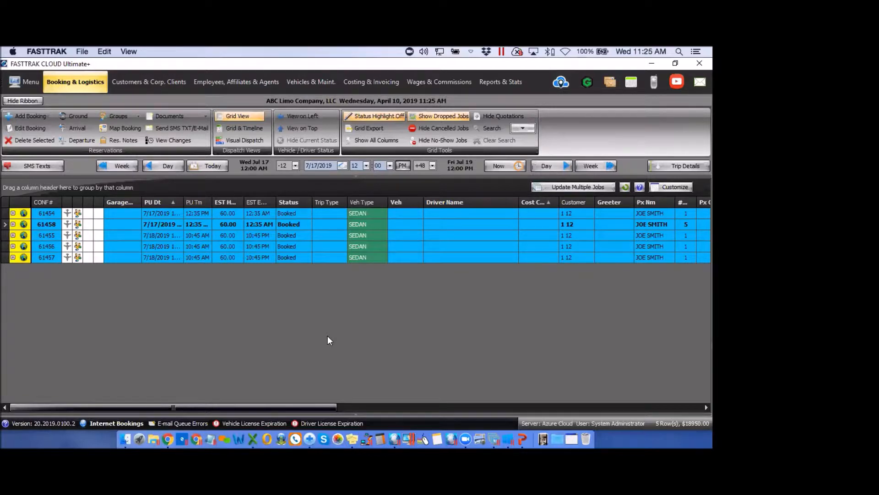
pyautogui.click(524, 131)
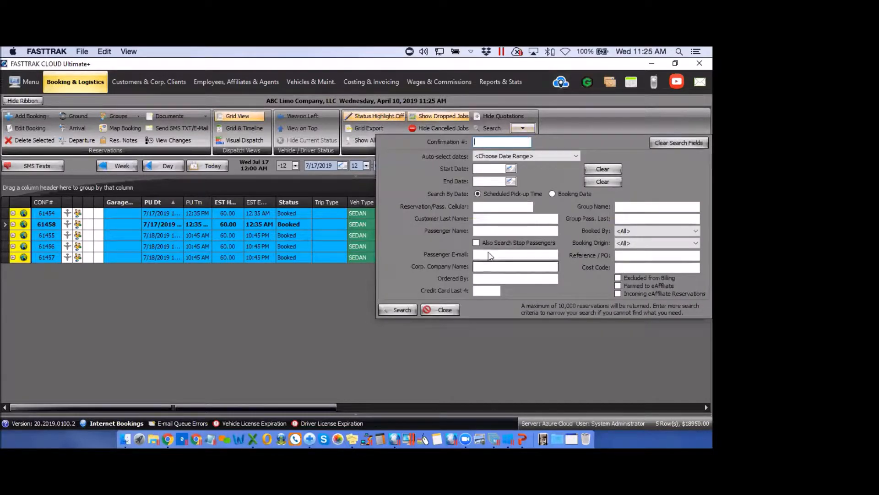
# Search for a passenger by name, including stop passengers
pyautogui.click(481, 229)
pyautogui.write('pacia')
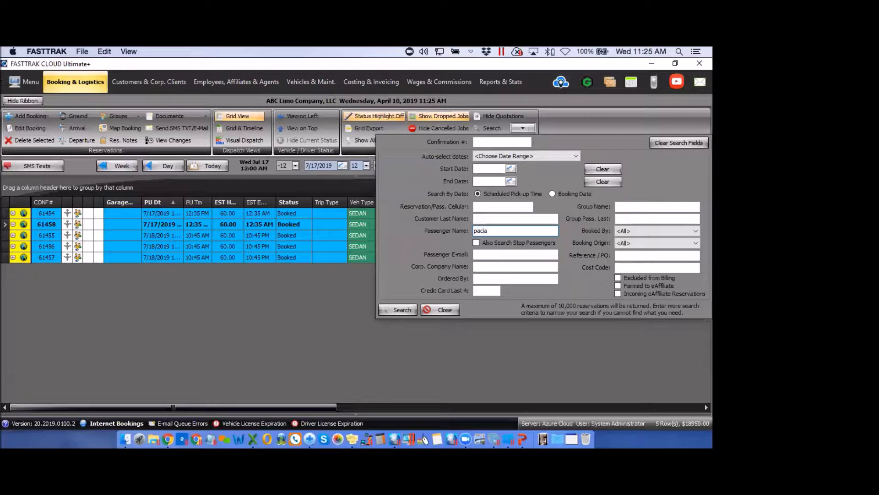
pyautogui.click(476, 243)
pyautogui.click(400, 310)
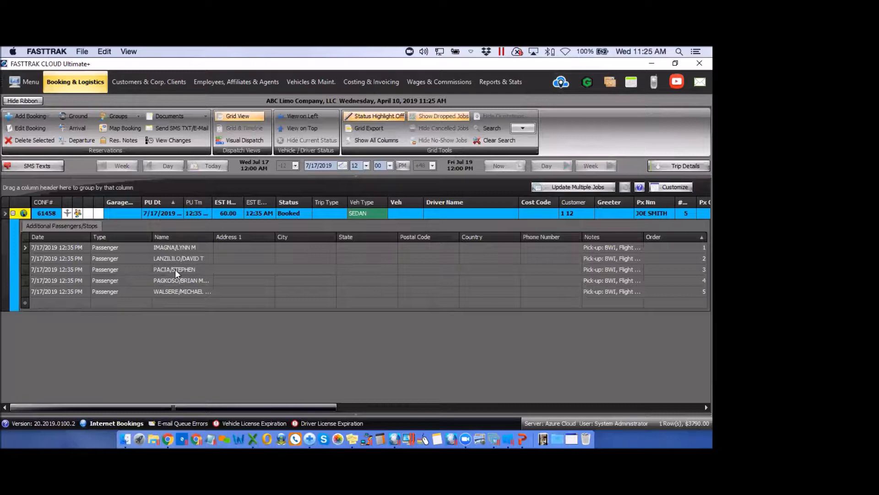
# Clear the search and collapse booking 61458 so all five bookings list again
pyautogui.click(499, 141)
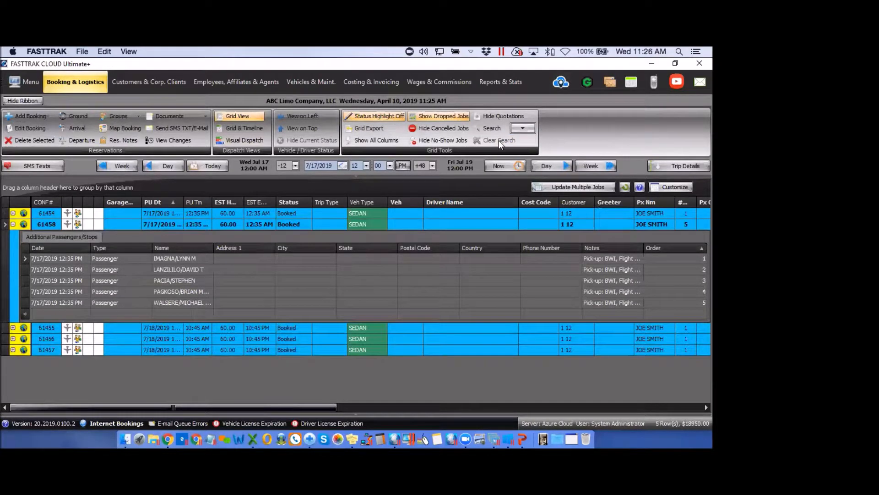
pyautogui.click(13, 224)
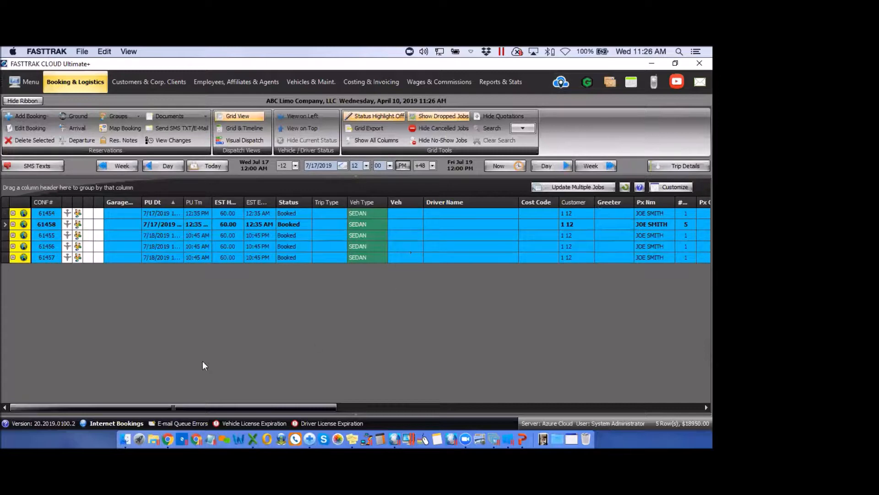
pyautogui.click(116, 117)
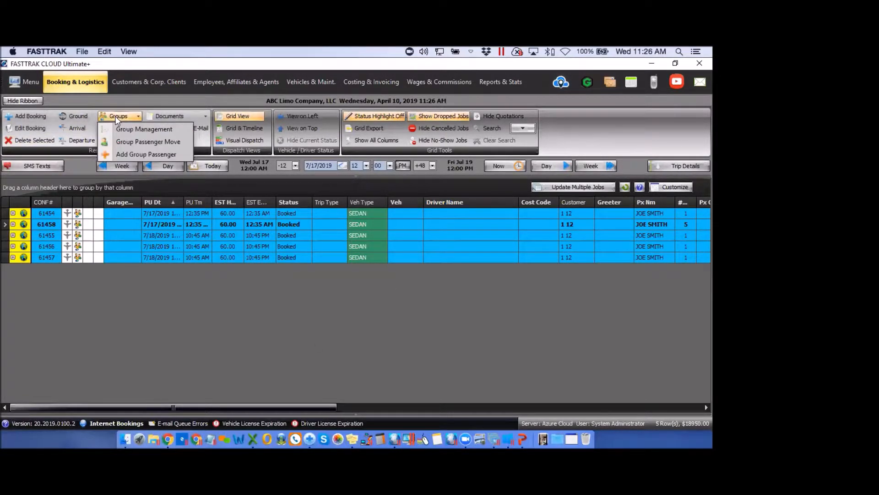
pyautogui.click(136, 142)
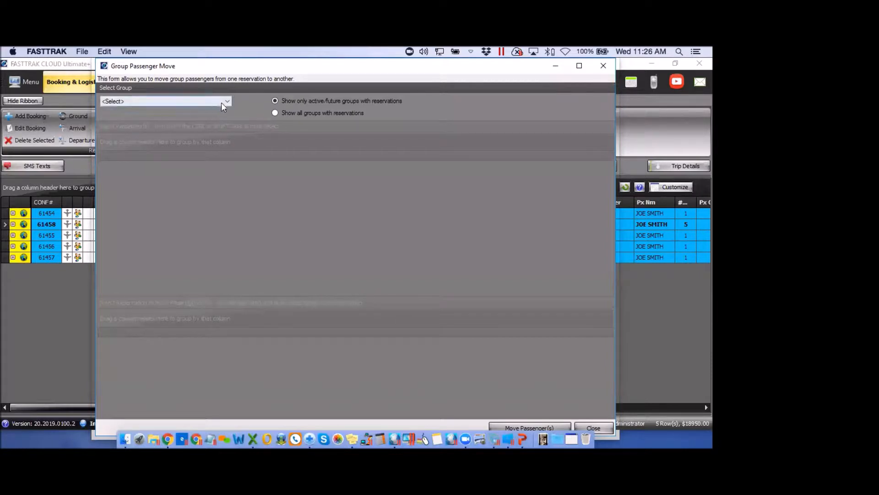
pyautogui.click(227, 101)
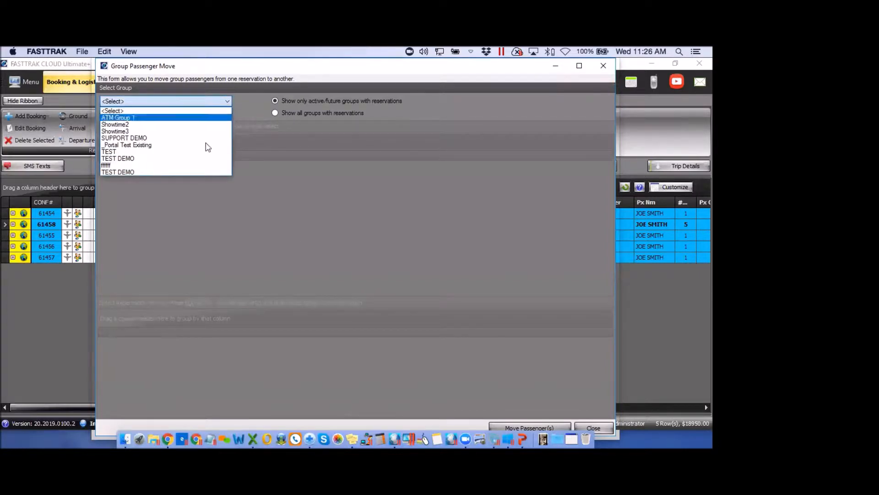
pyautogui.click(123, 171)
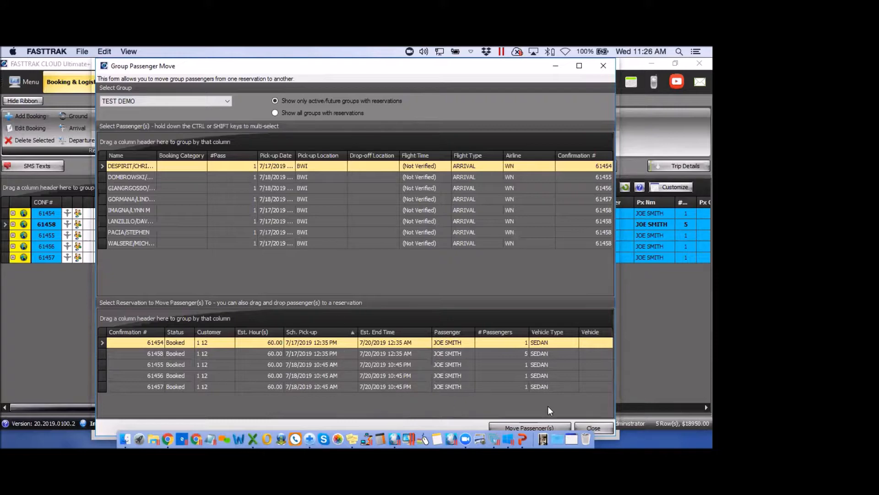
pyautogui.click(603, 65)
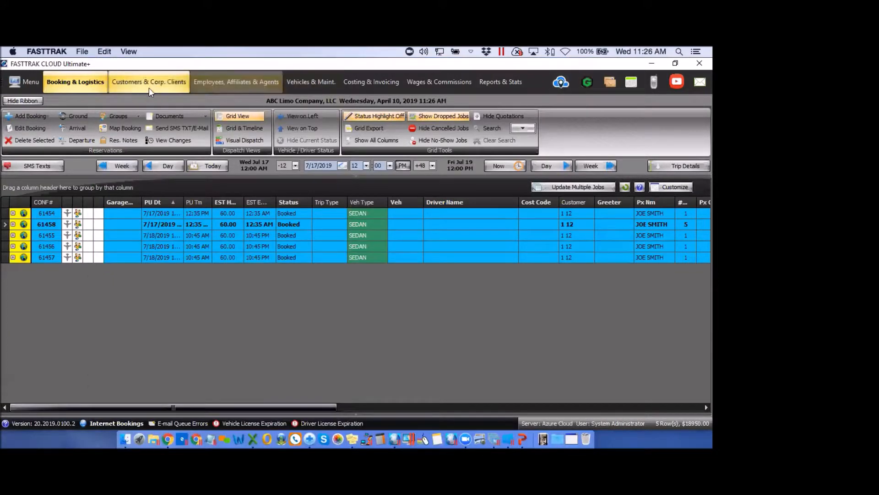
pyautogui.click(121, 117)
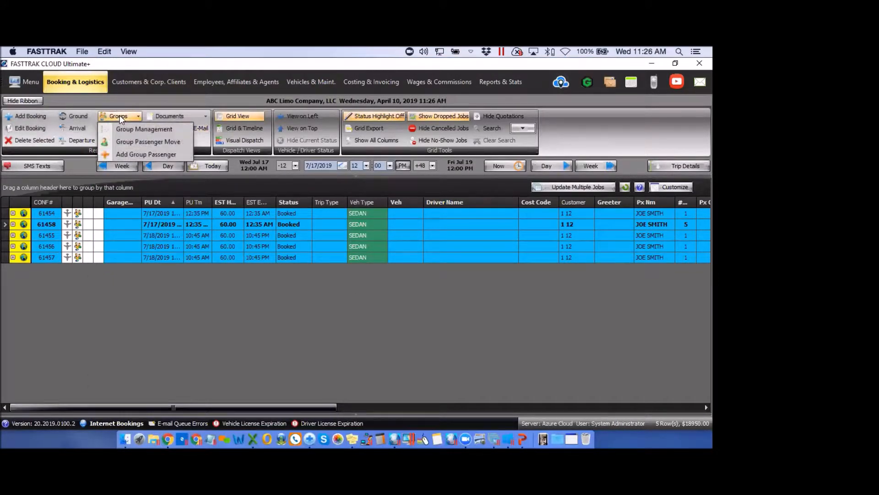
pyautogui.click(130, 155)
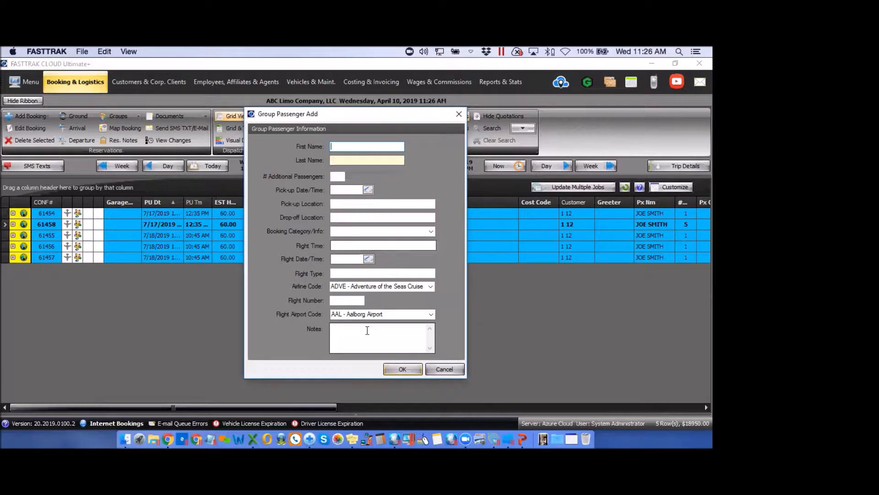
pyautogui.click(460, 114)
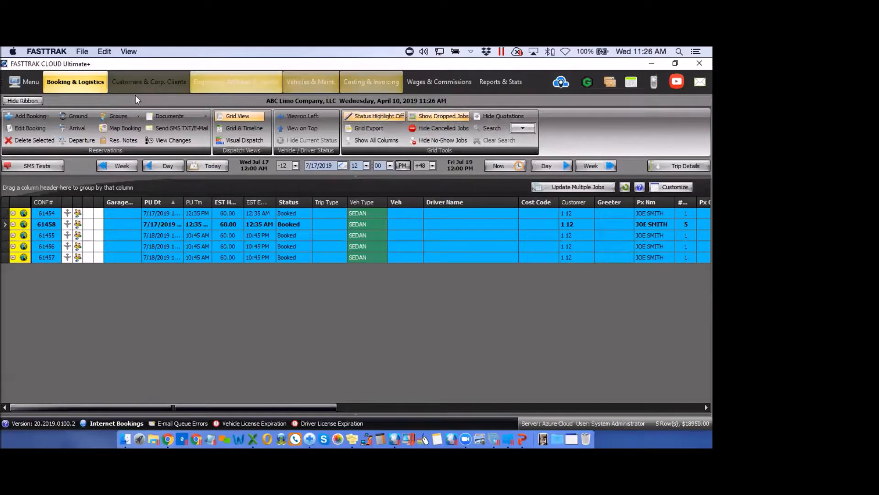
pyautogui.click(125, 117)
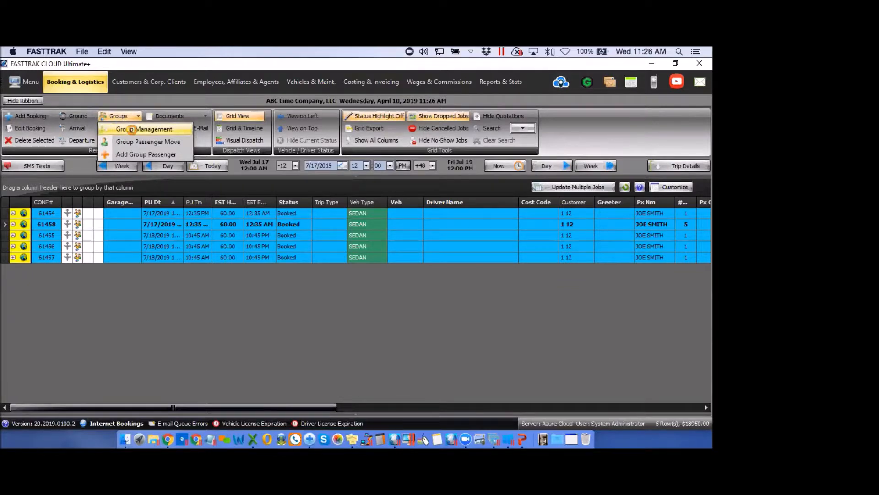
pyautogui.click(131, 129)
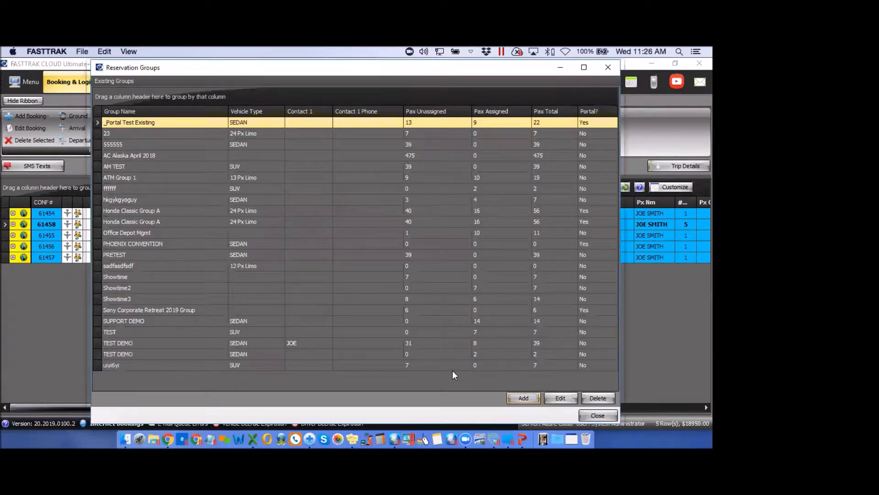
pyautogui.click(532, 345)
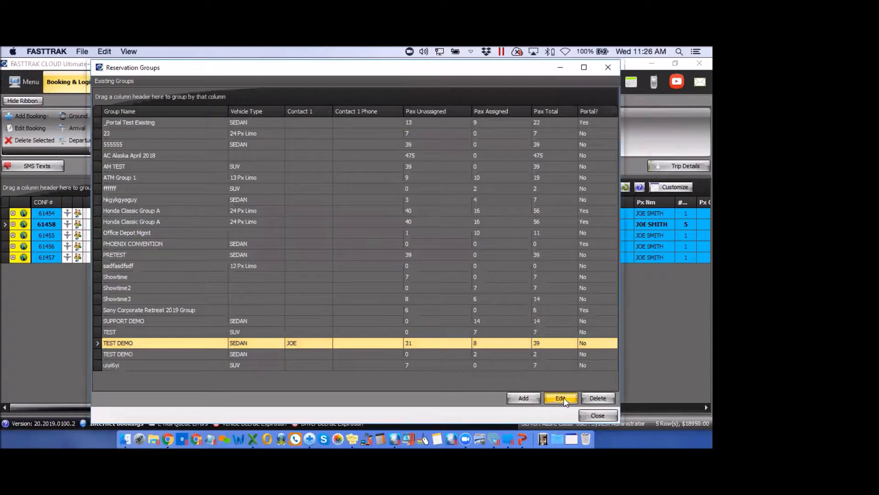
pyautogui.click(564, 398)
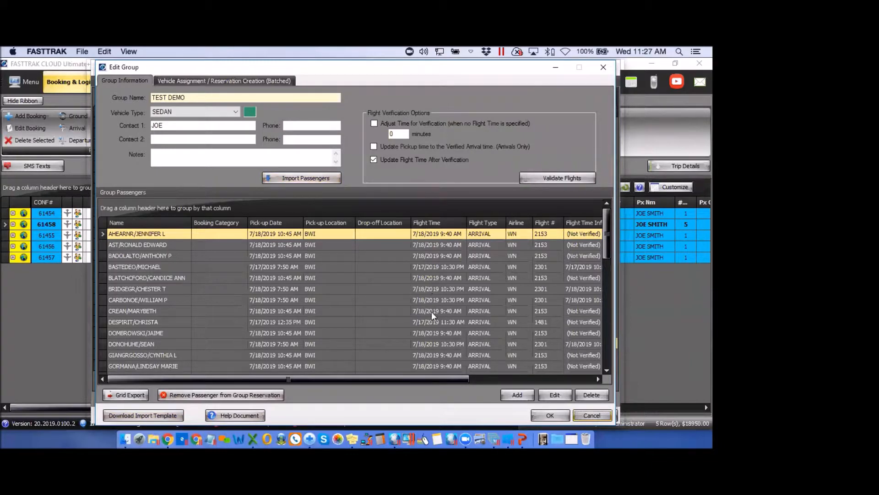
pyautogui.click(602, 67)
pyautogui.click(606, 66)
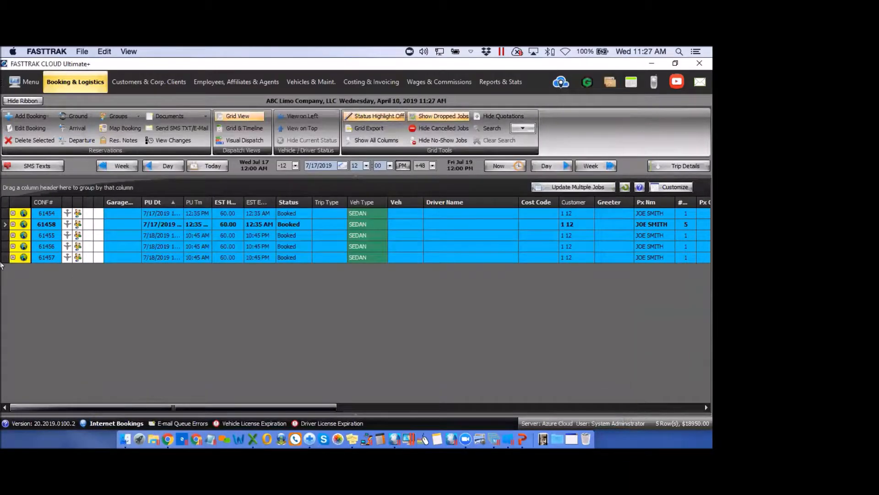
pyautogui.click(182, 116)
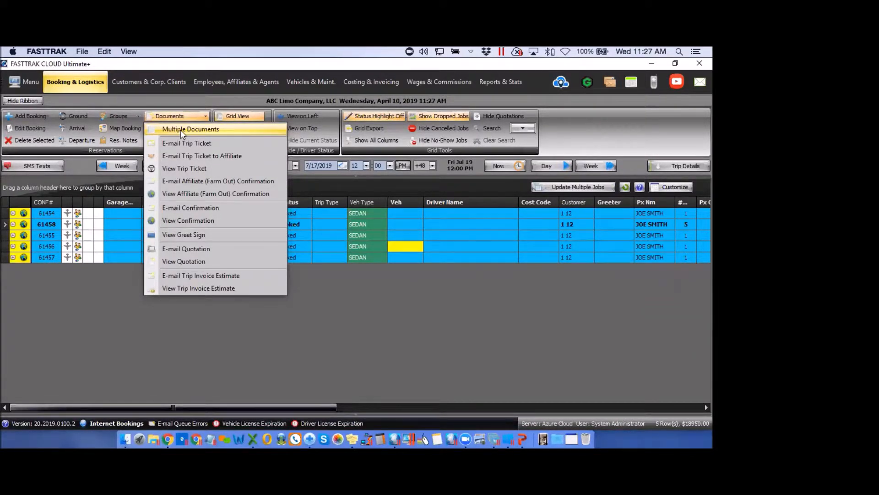
pyautogui.click(181, 130)
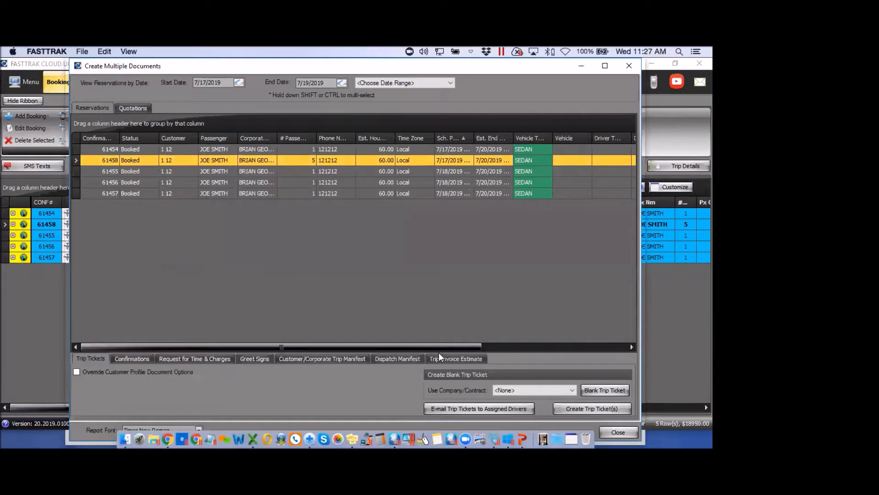
# Create a customer/corporate trip manifest for bookings 61454 and 61458
pyautogui.click(322, 359)
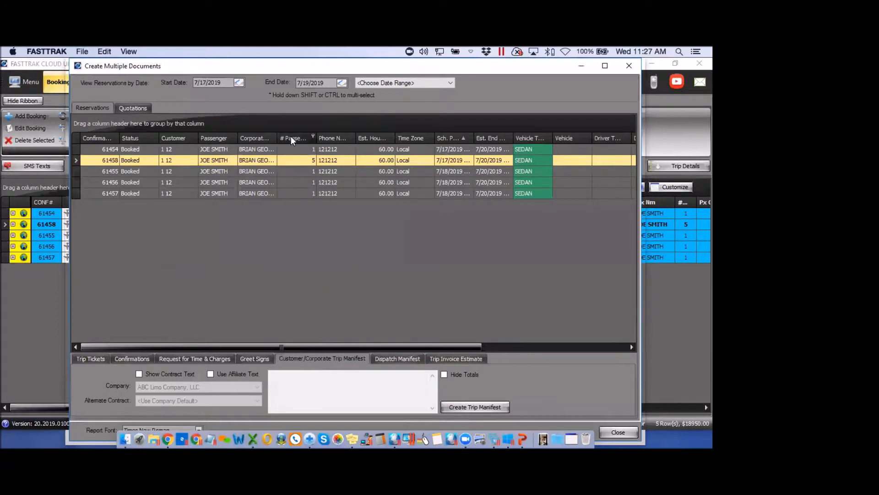
pyautogui.click(92, 150)
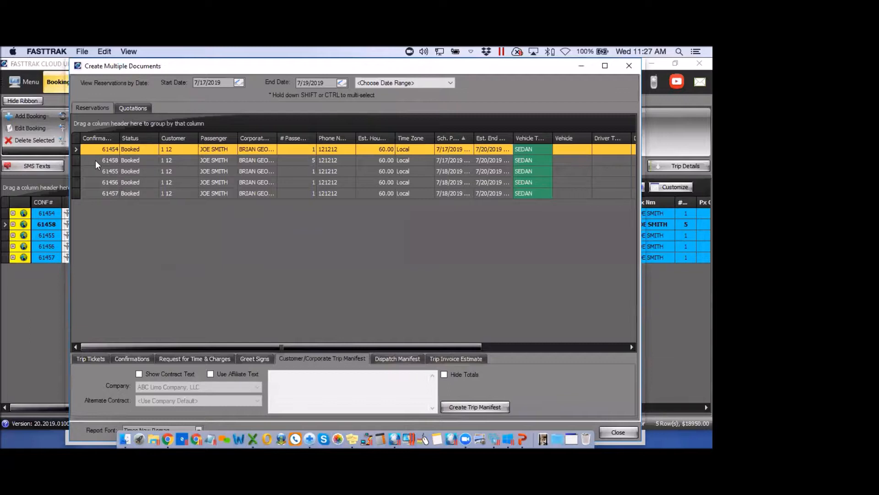
pyautogui.keyDown('ctrl'); pyautogui.click(95, 160); pyautogui.keyUp('ctrl')
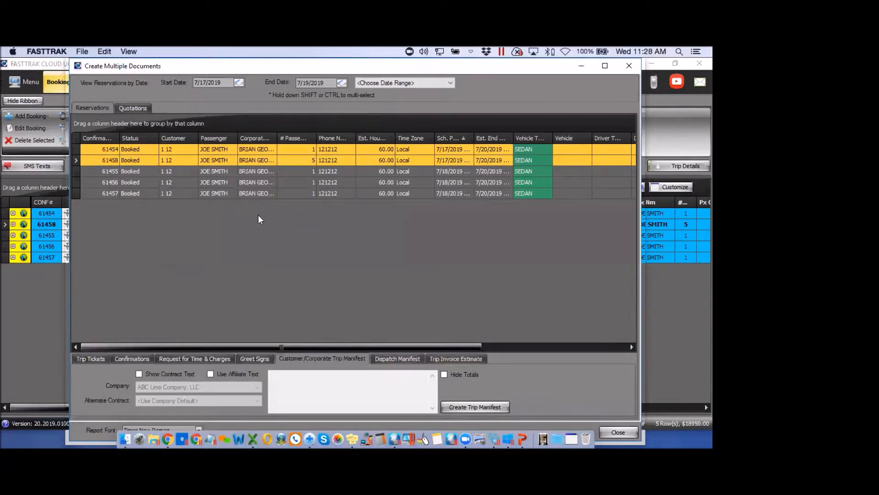
pyautogui.click(479, 408)
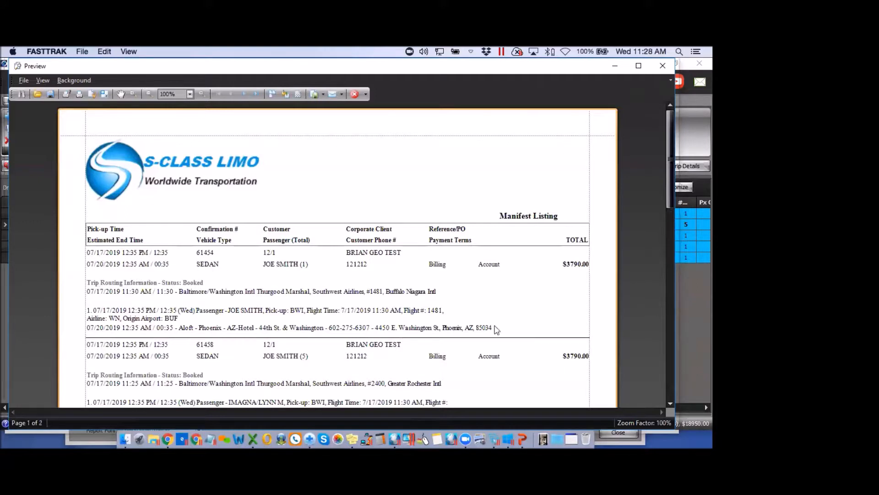
pyautogui.moveTo(672, 196); pyautogui.dragTo(669, 210)
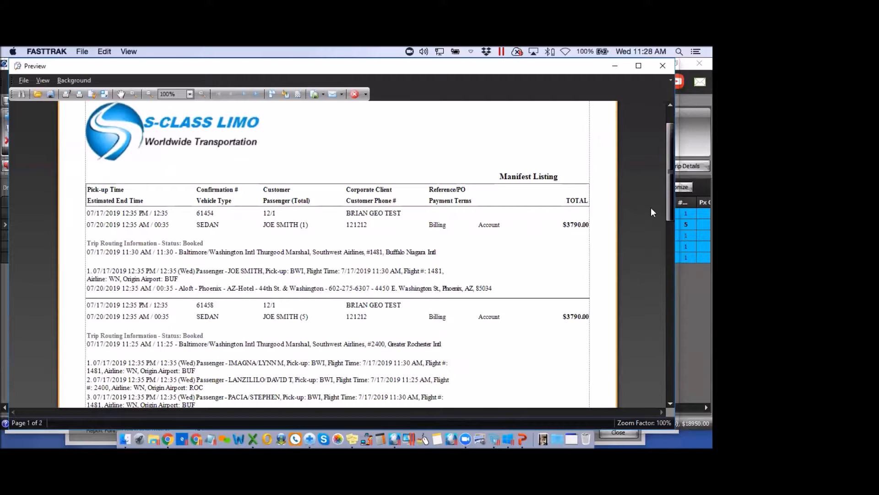
pyautogui.moveTo(671, 213); pyautogui.dragTo(670, 256)
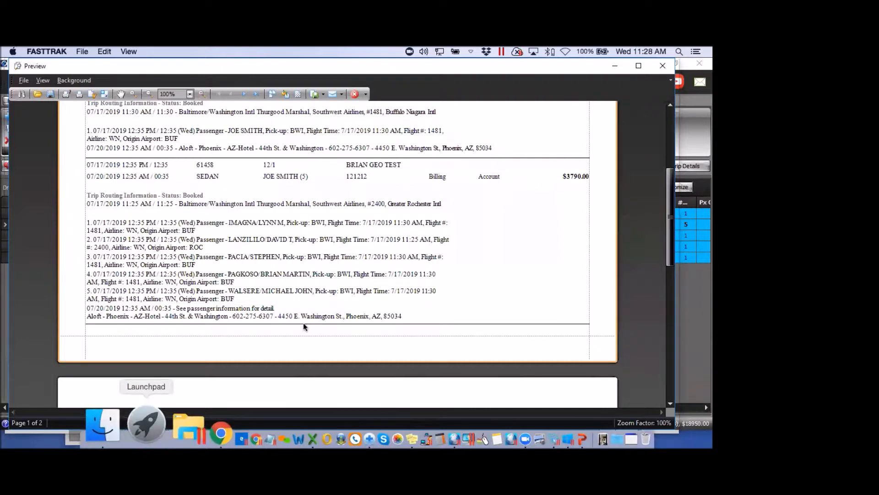
pyautogui.click(662, 65)
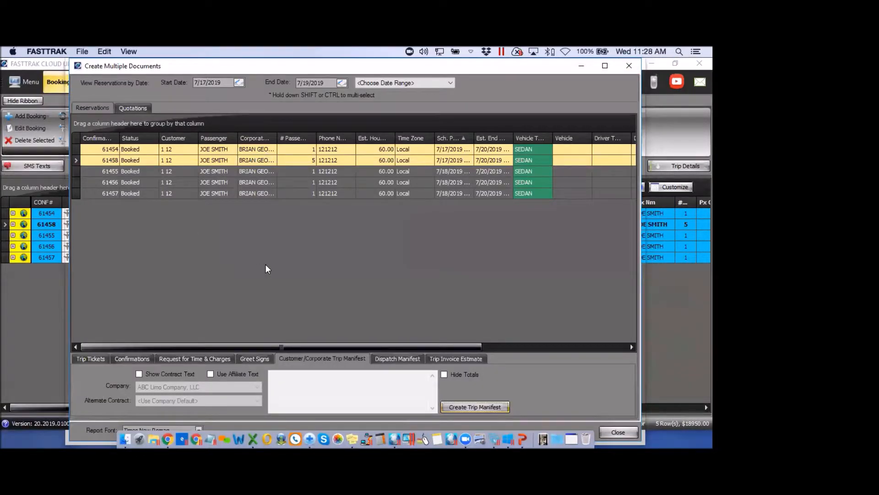
# Close Create Multiple Documents, preview booking 61458's confirmation, then close the preview
pyautogui.click(629, 65)
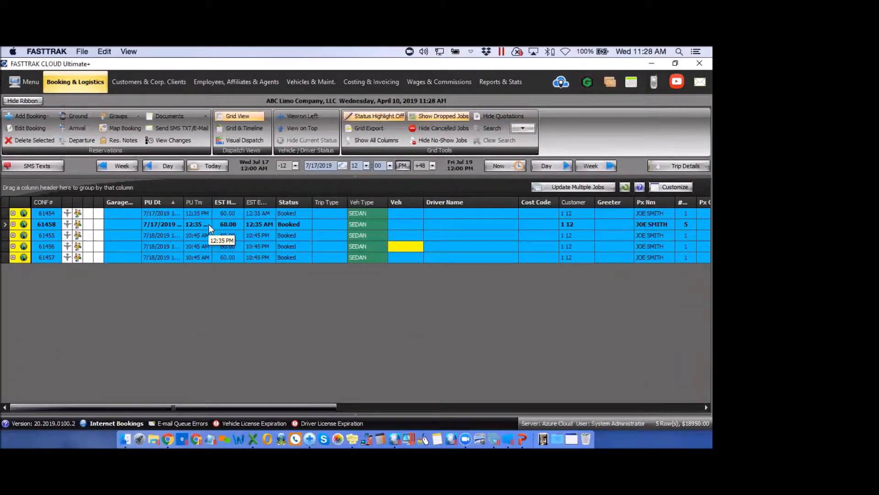
pyautogui.click(178, 116)
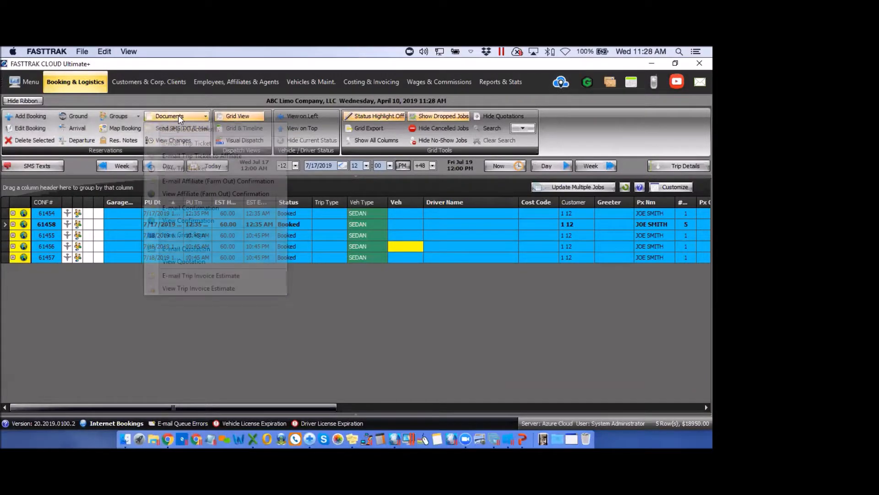
pyautogui.click(196, 221)
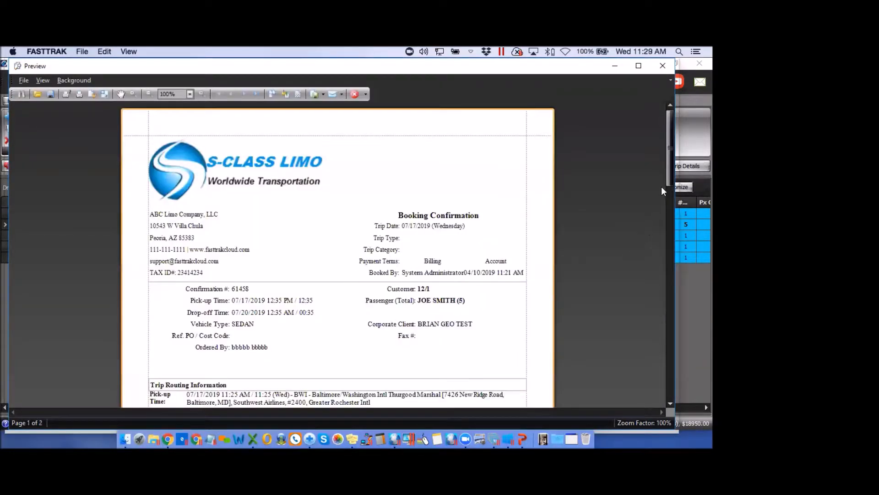
pyautogui.moveTo(668, 178); pyautogui.dragTo(671, 225)
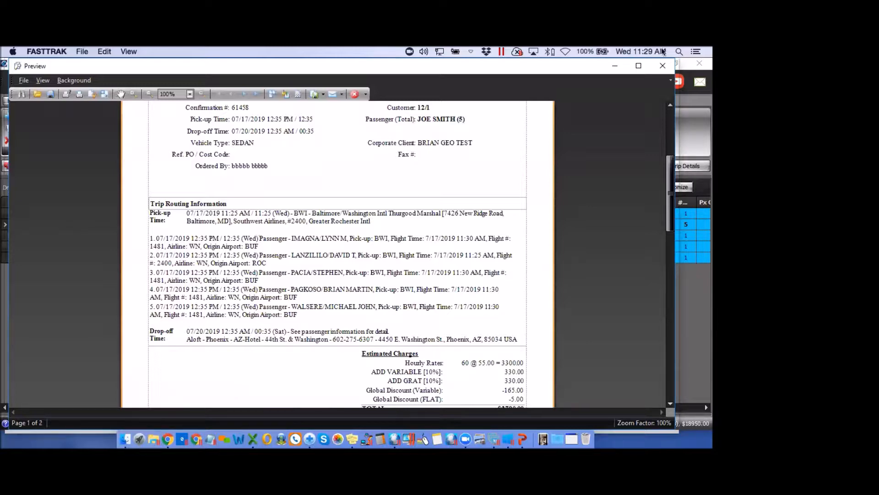
pyautogui.click(658, 63)
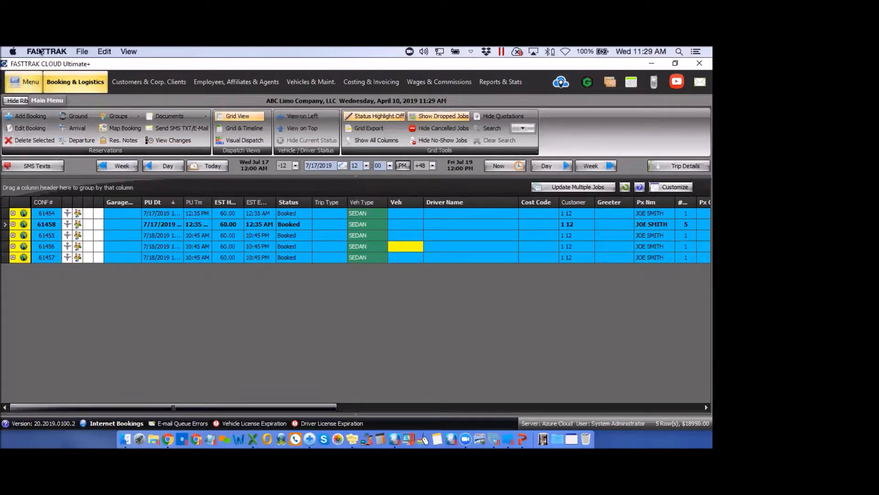
# Open System Global Settings on the Internet Reservations tab
pyautogui.click(28, 82)
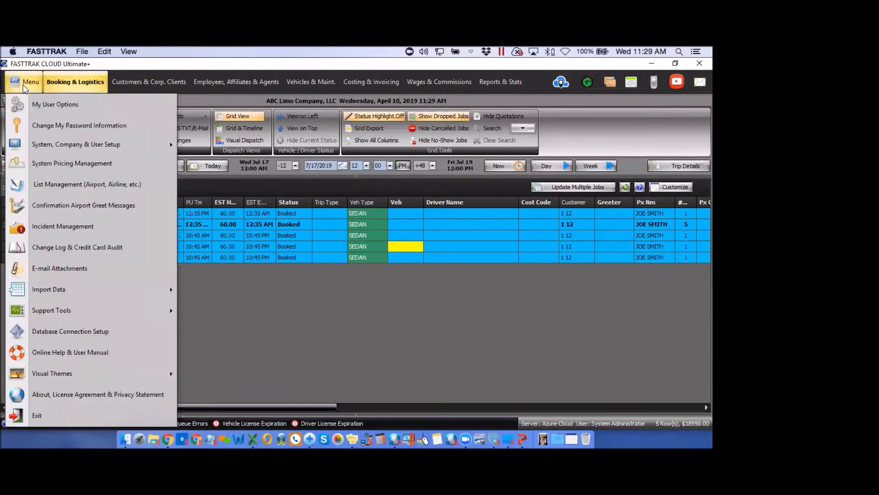
pyautogui.moveTo(59, 146)
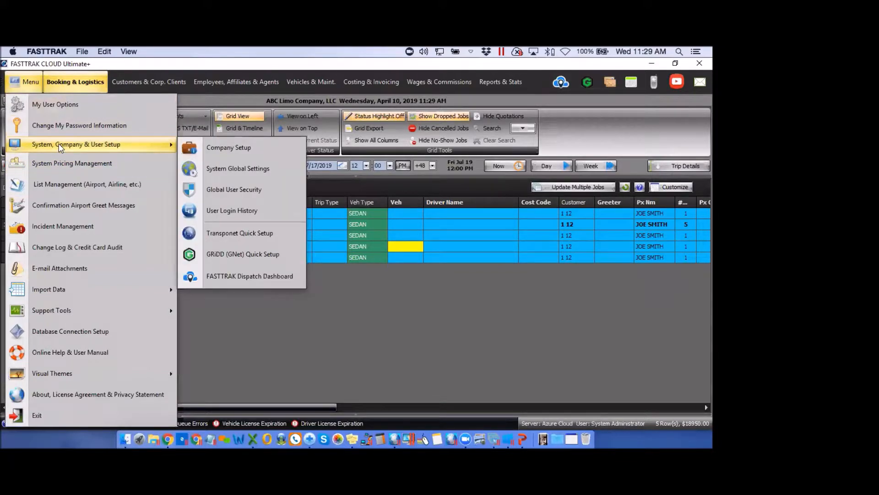
pyautogui.click(251, 169)
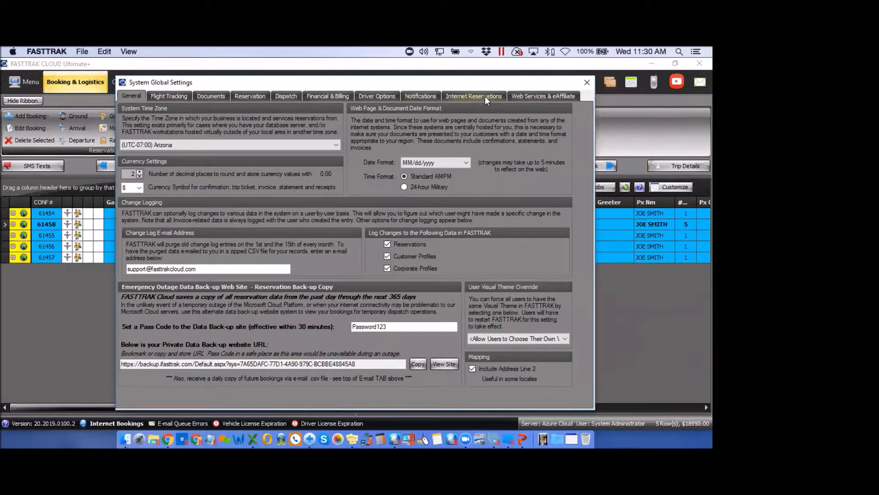
pyautogui.click(485, 96)
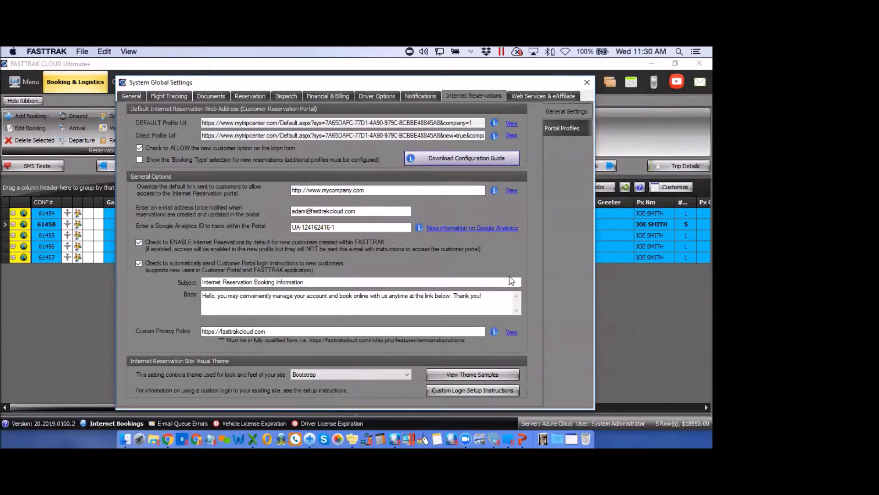
# Select the PHOENIX CONVENTION portal profile under Portal Profiles and open it for editing
pyautogui.click(568, 131)
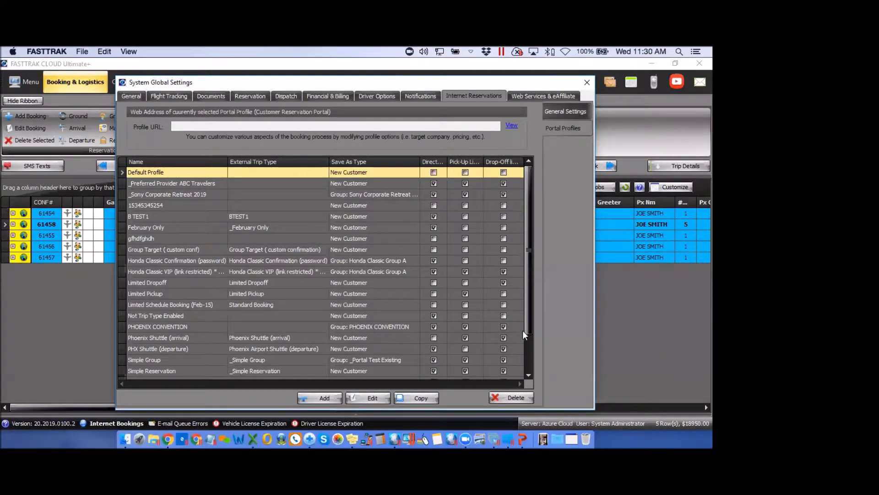
pyautogui.moveTo(529, 328); pyautogui.dragTo(529, 371)
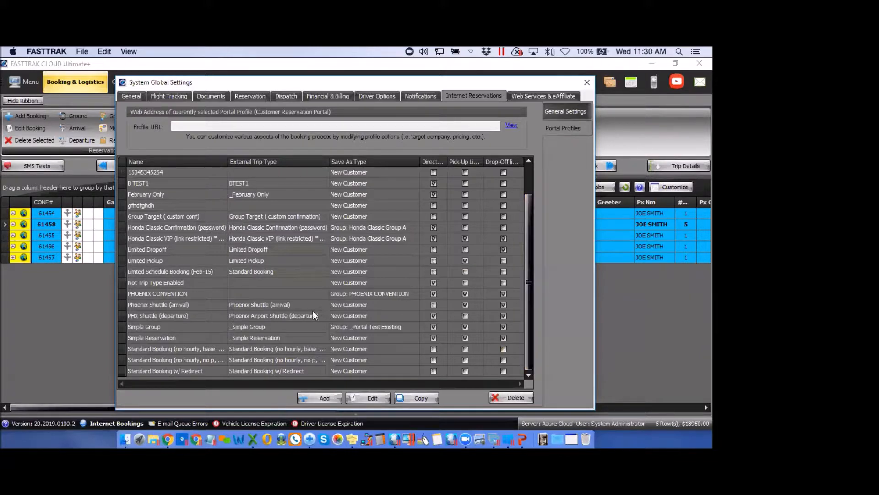
pyautogui.click(179, 293)
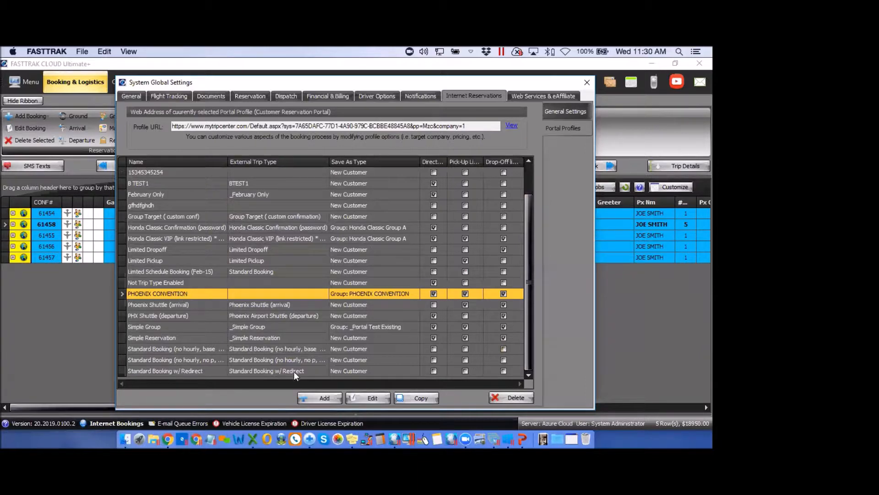
pyautogui.click(377, 397)
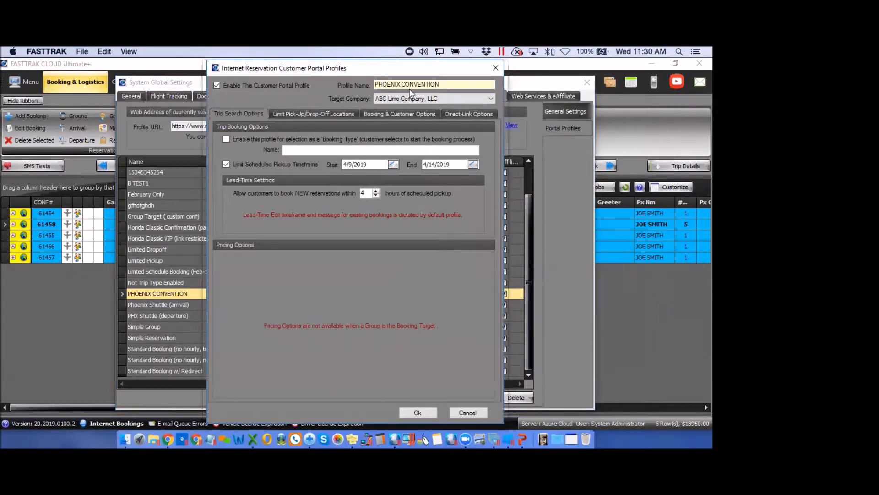
# Select the profile name, then view pick-up/drop-off limits: PHX Sky Harbor and Pointe Hilton Tapatio Cliffs
pyautogui.click(444, 85)
pyautogui.moveTo(436, 85); pyautogui.dragTo(374, 85)
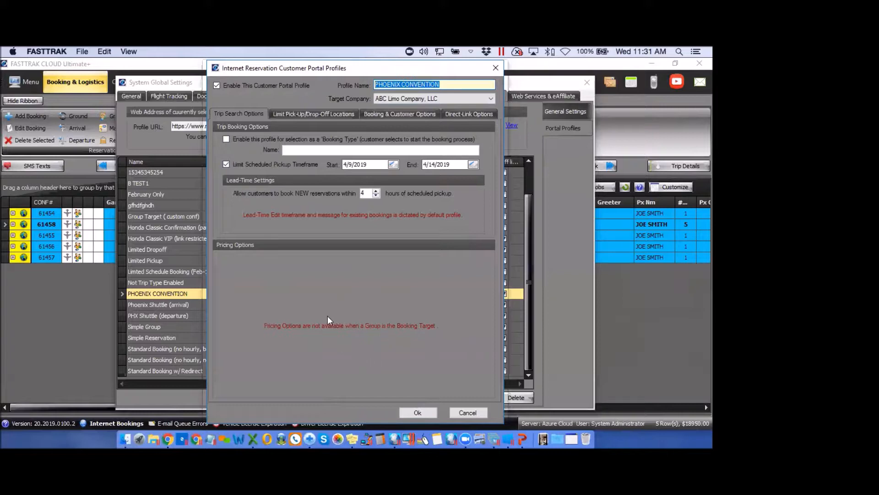
pyautogui.click(314, 114)
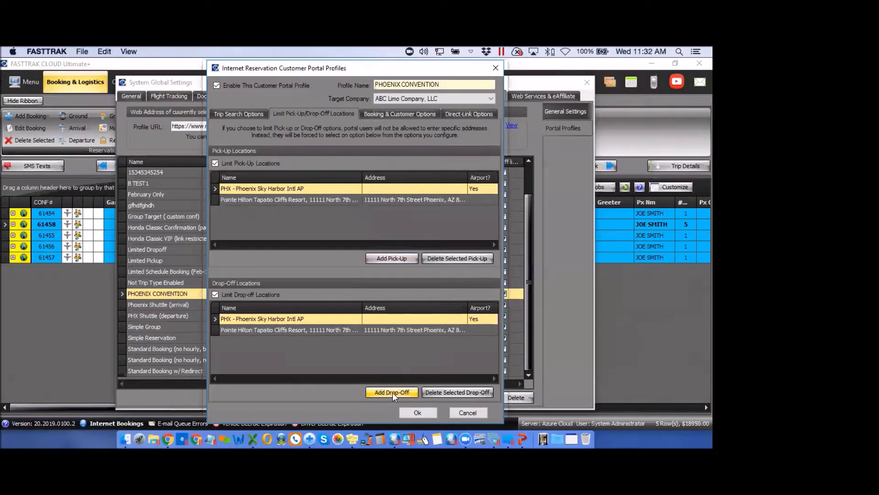
# Show booking options saving new bookings as PHOENIX CONVENTION group passengers
pyautogui.click(411, 114)
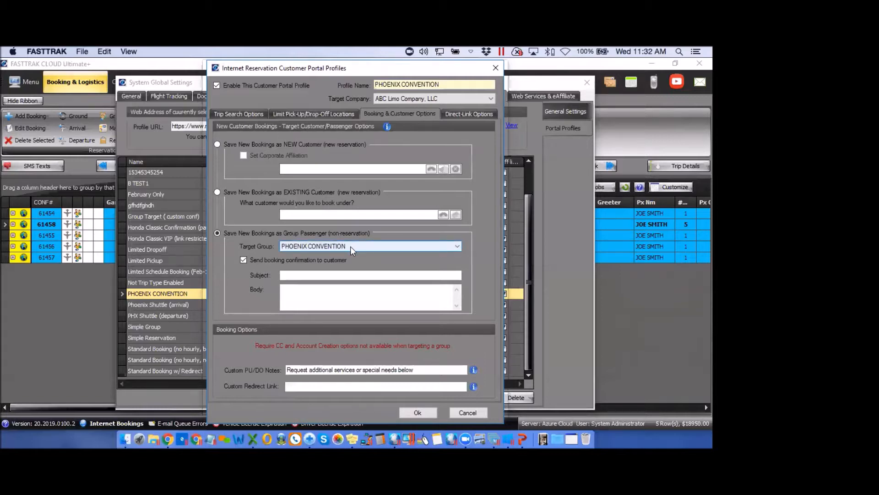
pyautogui.click(457, 247)
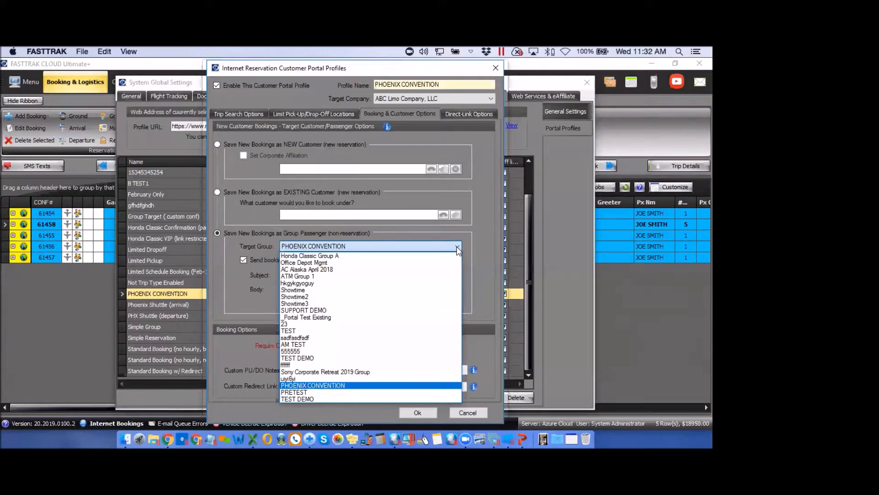
pyautogui.click(457, 248)
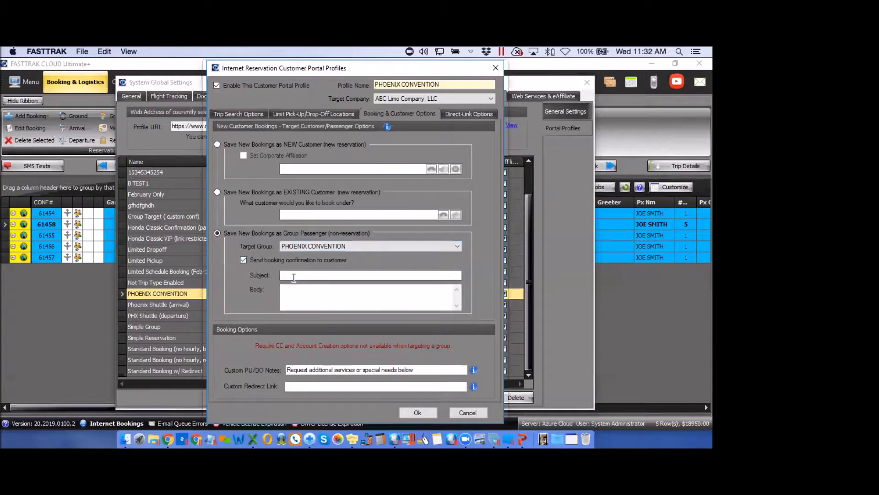
pyautogui.click(289, 295)
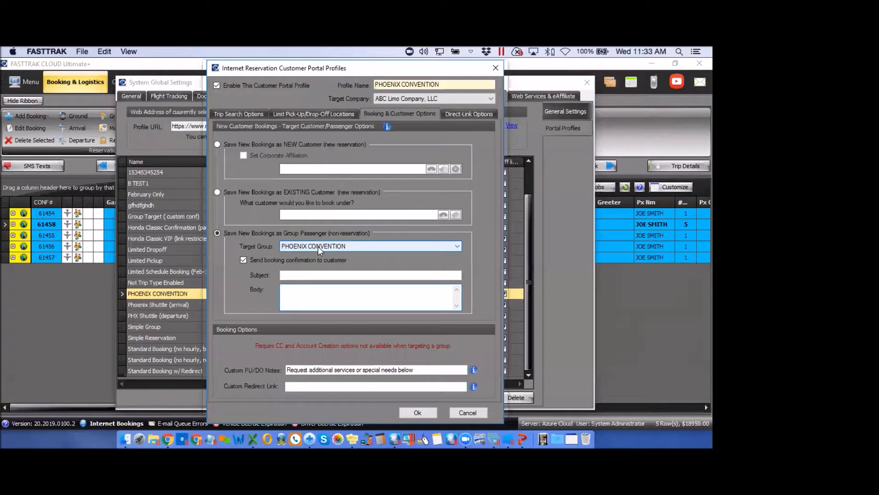
# Show the Direct-Link Options and select the existing link access password
pyautogui.click(465, 113)
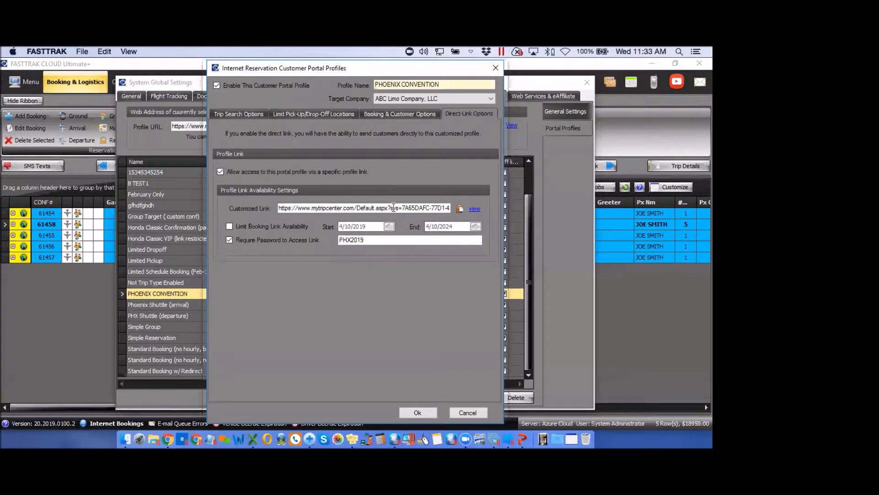
pyautogui.click(364, 241)
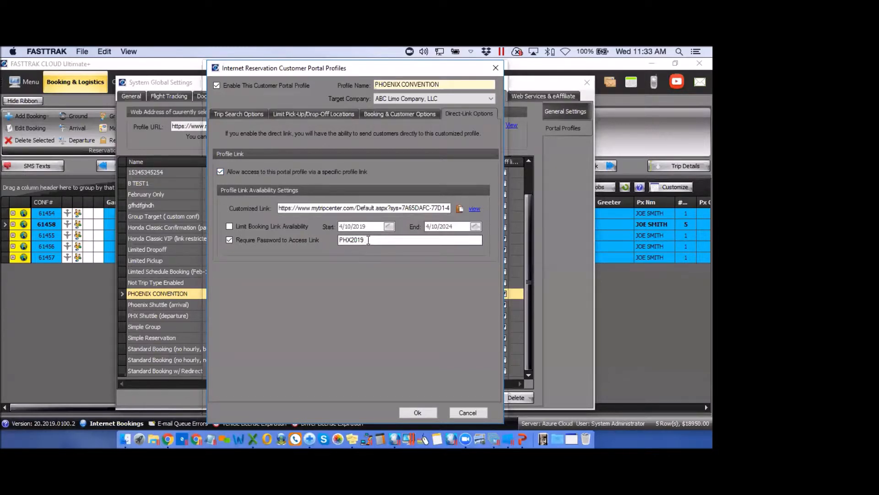
pyautogui.moveTo(364, 241); pyautogui.dragTo(338, 241)
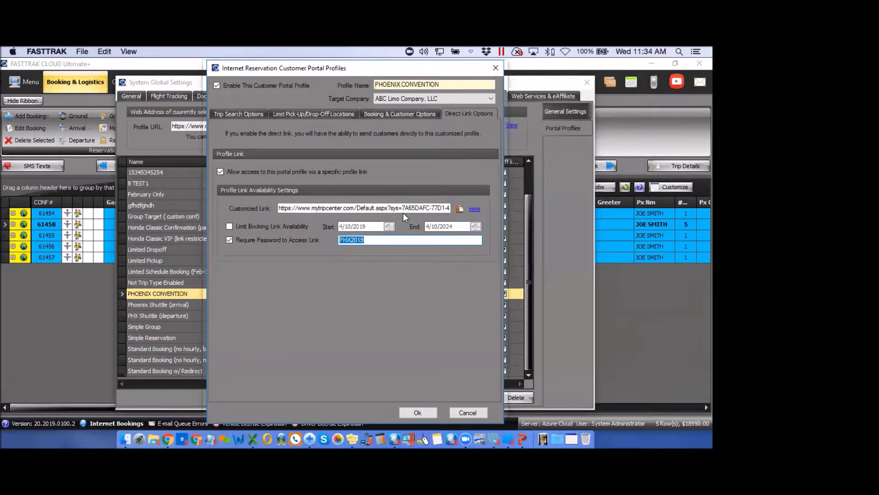
# Open the PHOENIX CONVENTION profile's Customized Link in Chrome
pyautogui.click(475, 210)
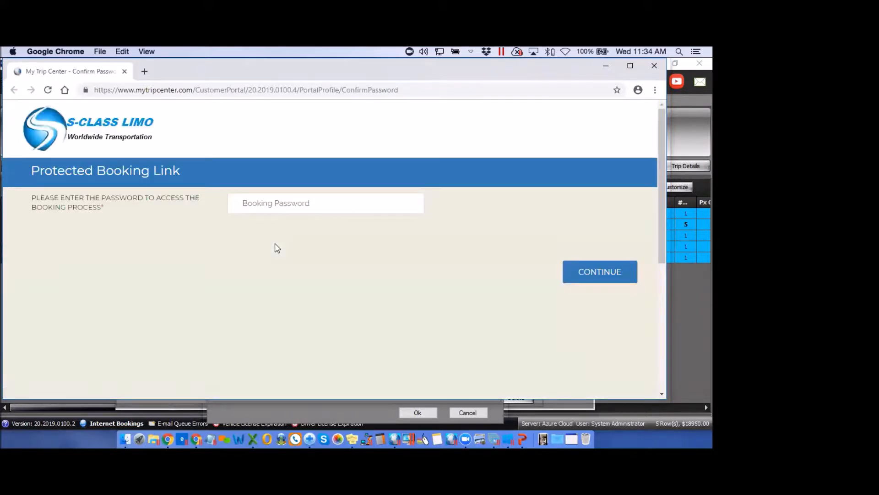
# Enter the profile's booking password and continue past the Protected Booking Link page
pyautogui.click(277, 204)
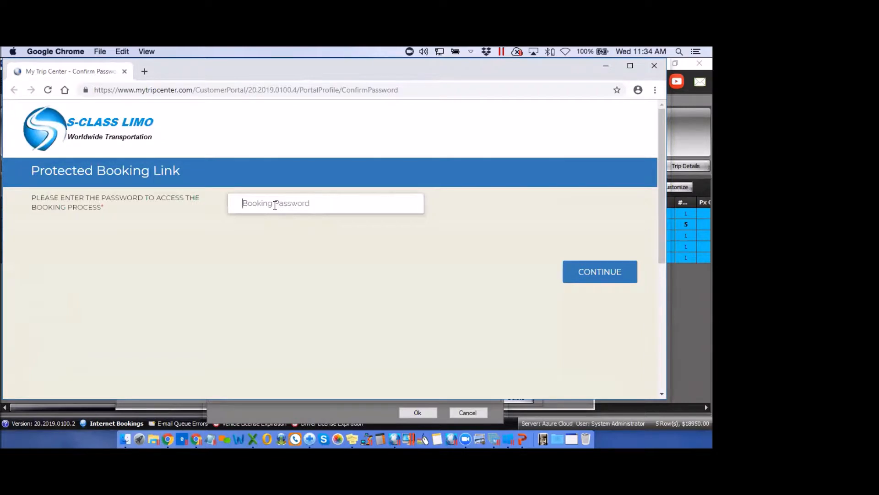
pyautogui.write('•••••••')
pyautogui.click(593, 277)
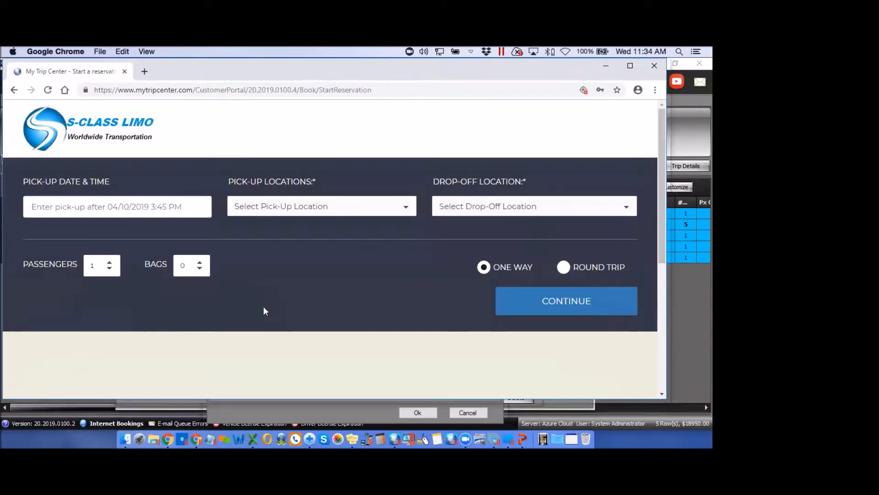
# Set an April 11, 8:10 AM pickup from PHX Sky Harbor to Pointe Hilton Tapatio Cliffs Resort
pyautogui.click(156, 207)
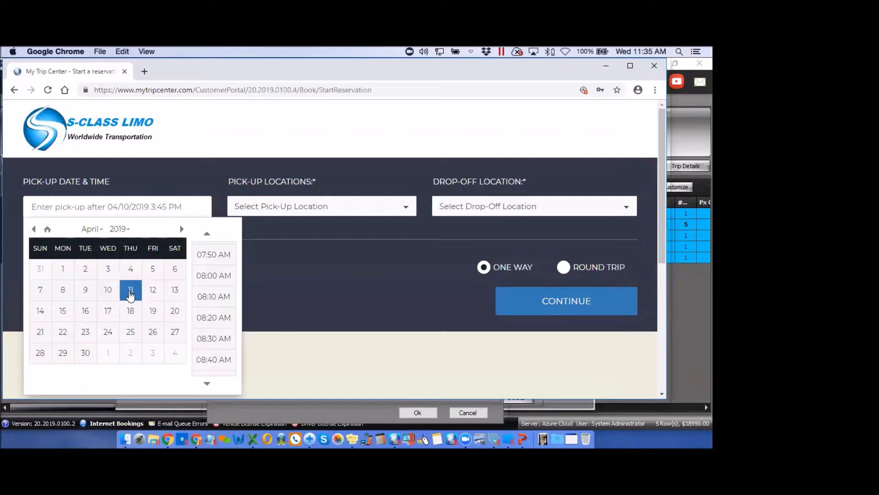
pyautogui.click(131, 295)
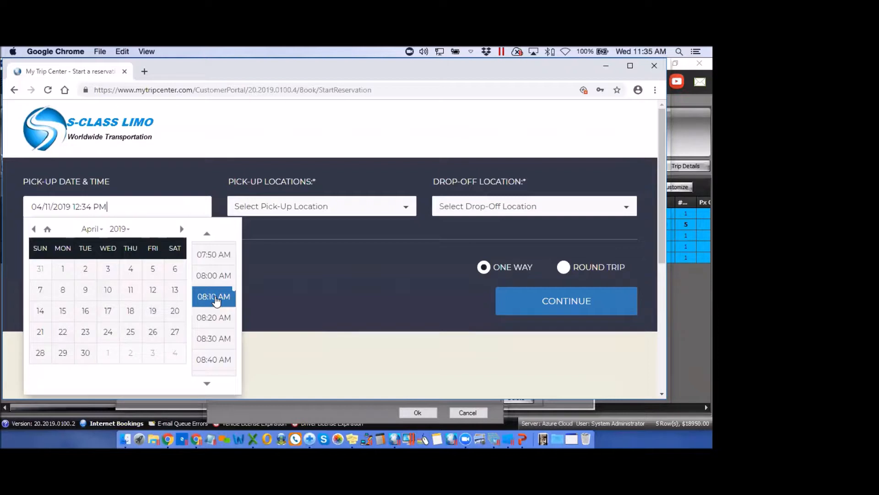
pyautogui.click(215, 298)
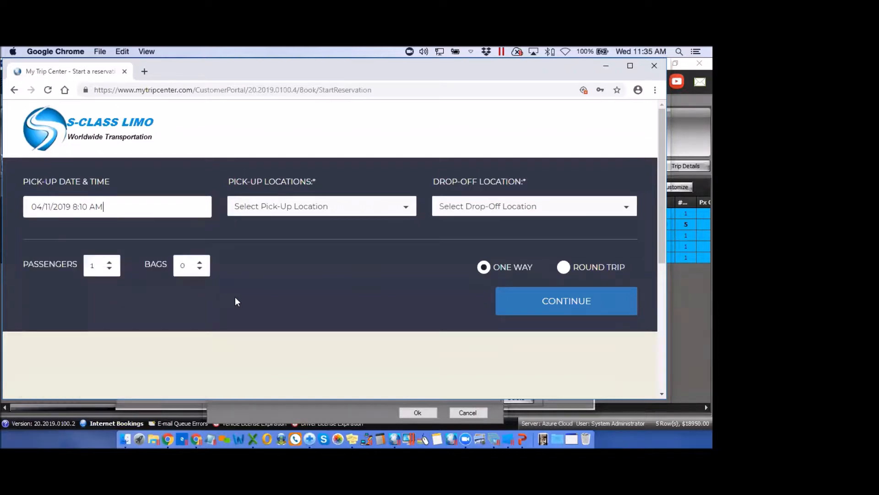
pyautogui.click(290, 207)
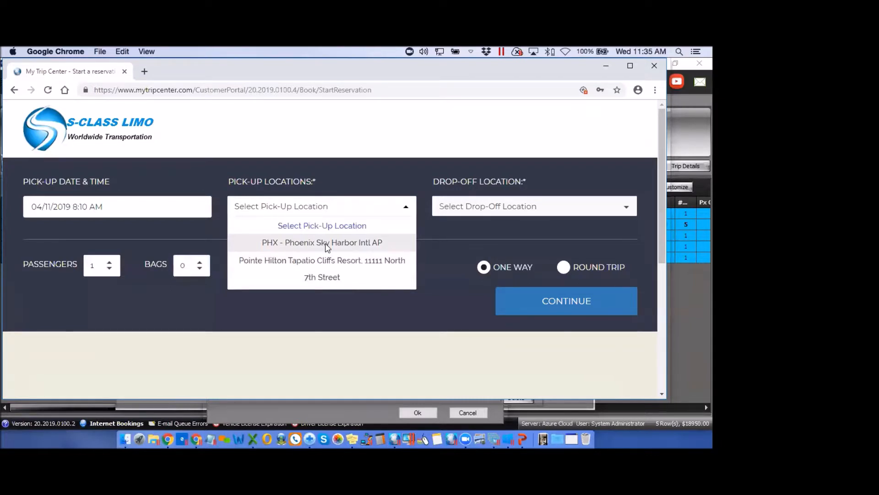
pyautogui.click(326, 246)
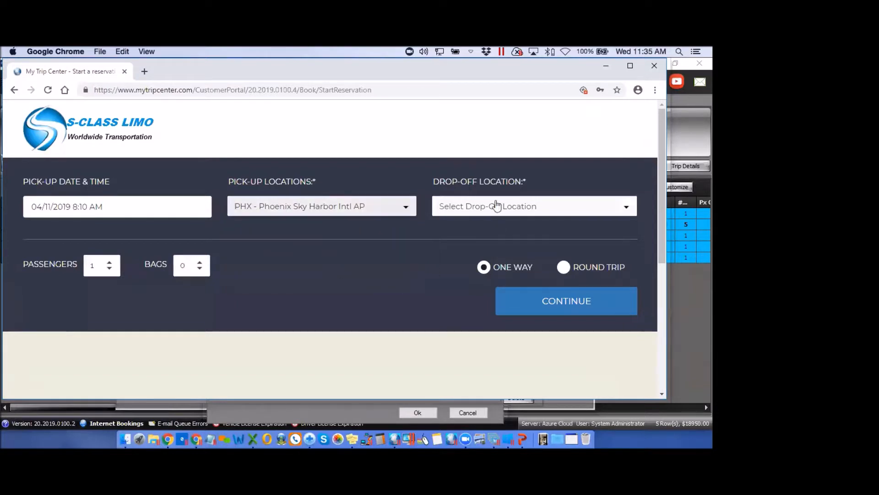
pyautogui.click(479, 209)
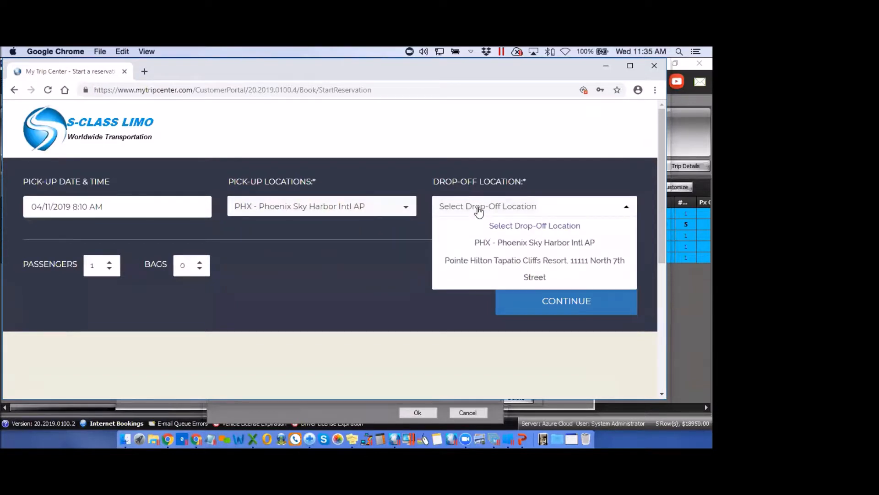
pyautogui.click(532, 260)
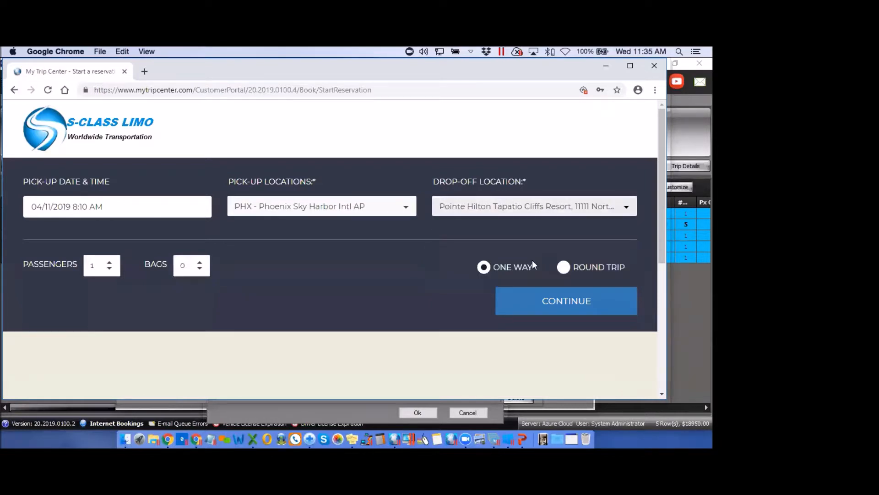
pyautogui.click(564, 303)
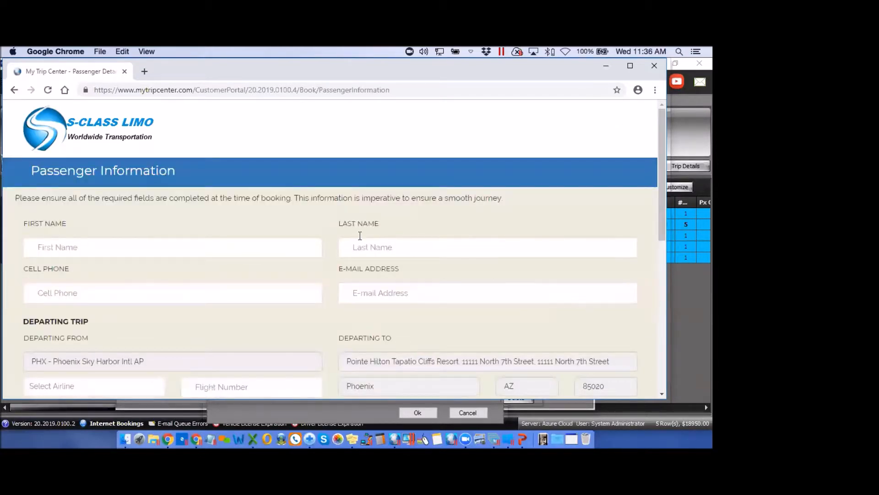
# Enter the passenger's first name, last name, cell phone number and e-mail address
pyautogui.click(103, 247)
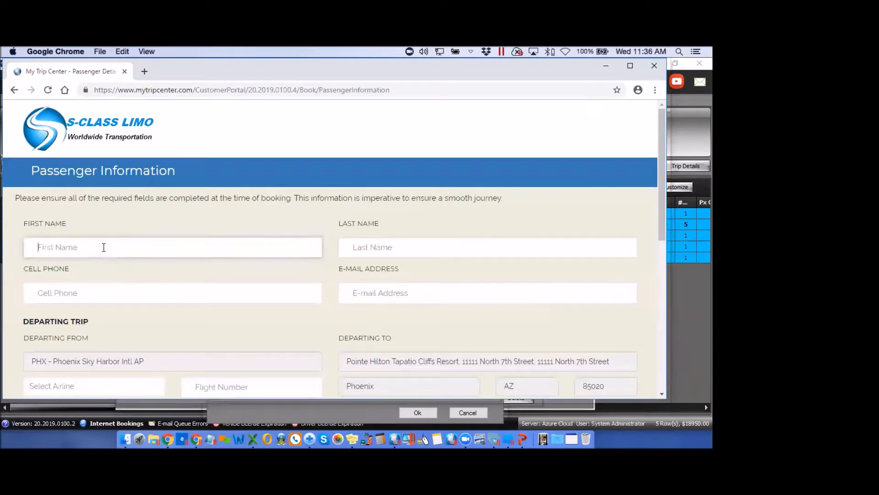
pyautogui.write('JOE')
pyautogui.click(366, 246)
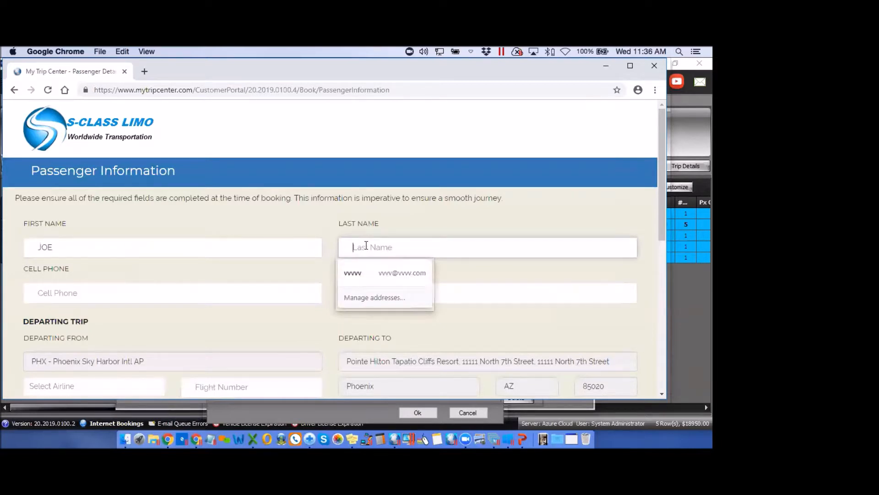
pyautogui.write('SMITH')
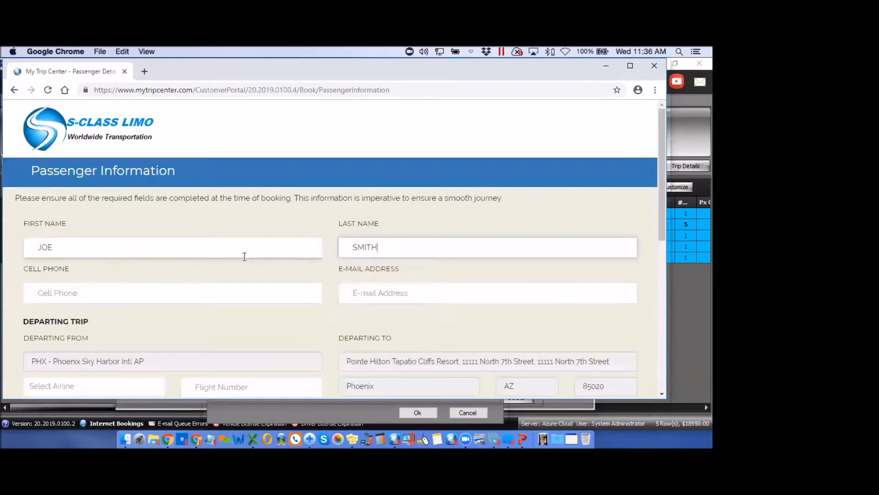
pyautogui.click(124, 296)
pyautogui.write('5555555')
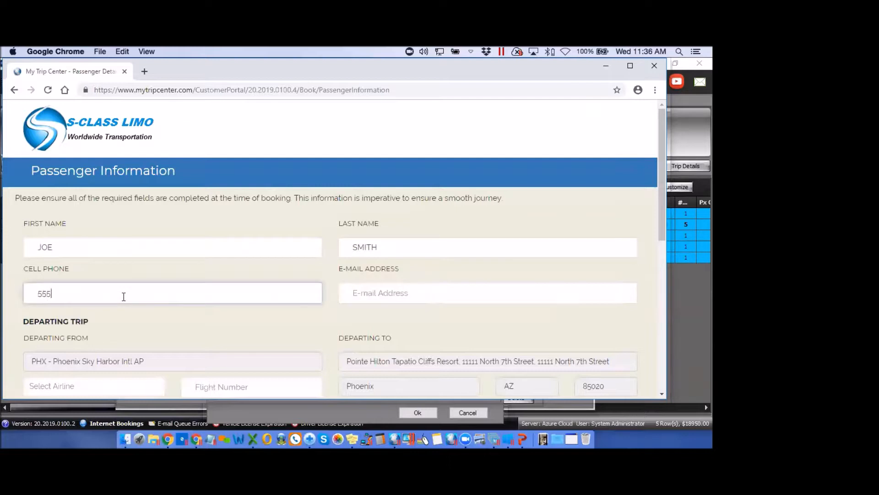
pyautogui.click(376, 292)
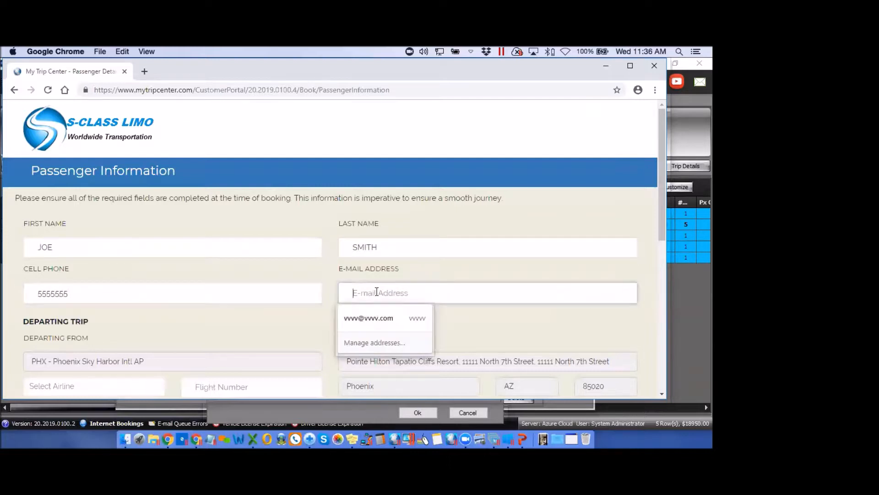
pyautogui.write('4444')
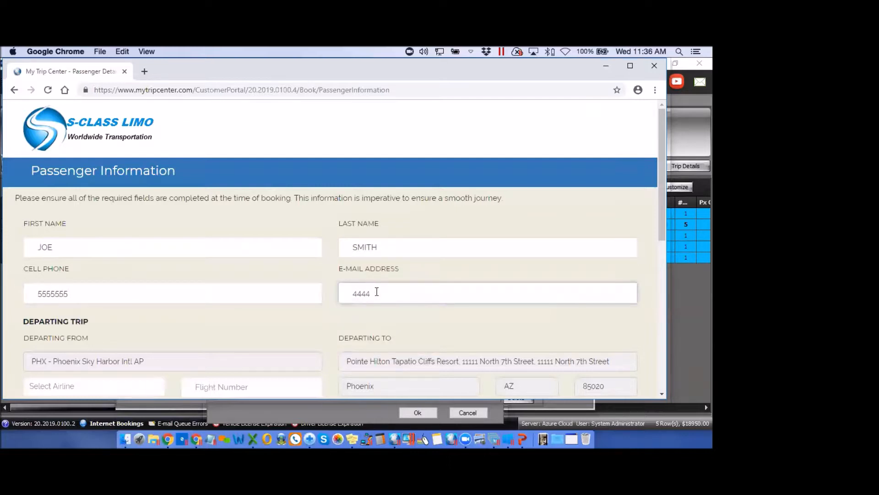
pyautogui.write('@4444')
pyautogui.write('.com')
# Set the airline to American Airlines (BAGGAGE GREET) with flight 123, then continue
pyautogui.scroll(-3, 296, 330)
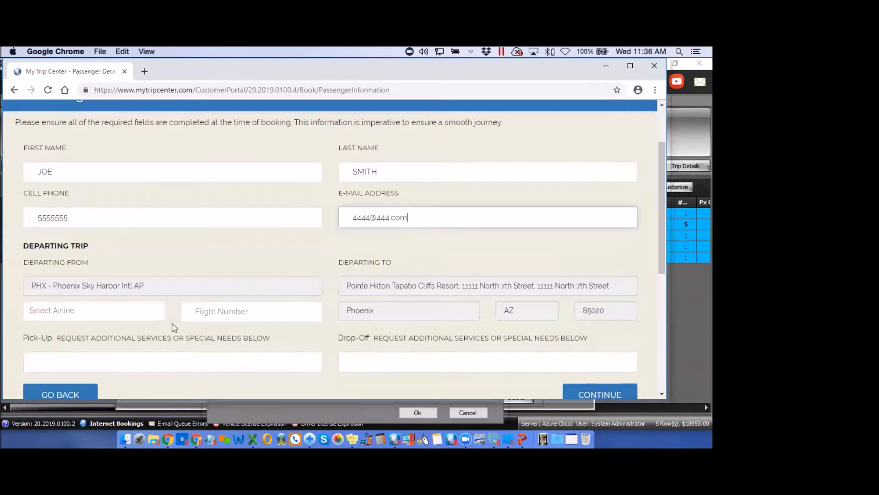
pyautogui.click(150, 313)
pyautogui.write('aa')
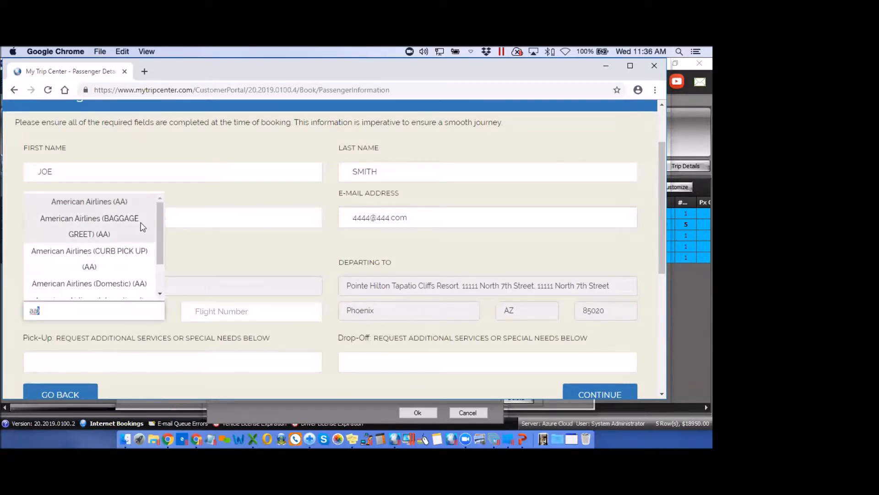
pyautogui.click(92, 224)
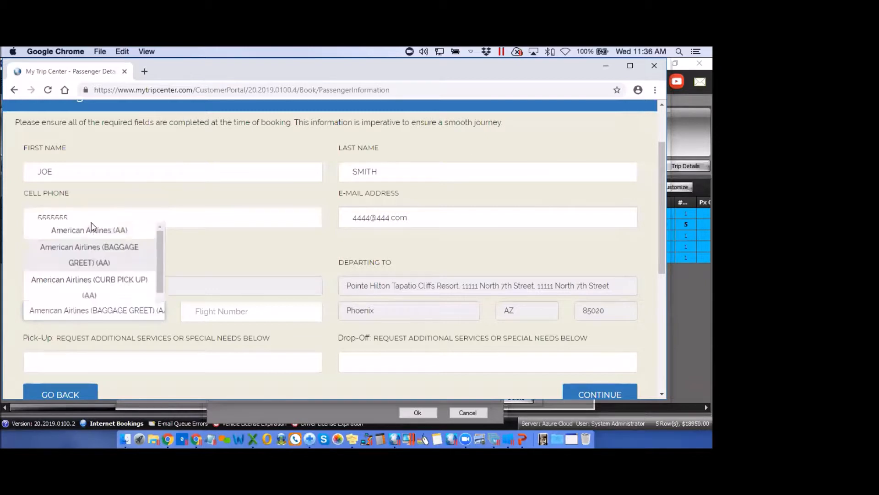
pyautogui.click(218, 312)
pyautogui.write('123')
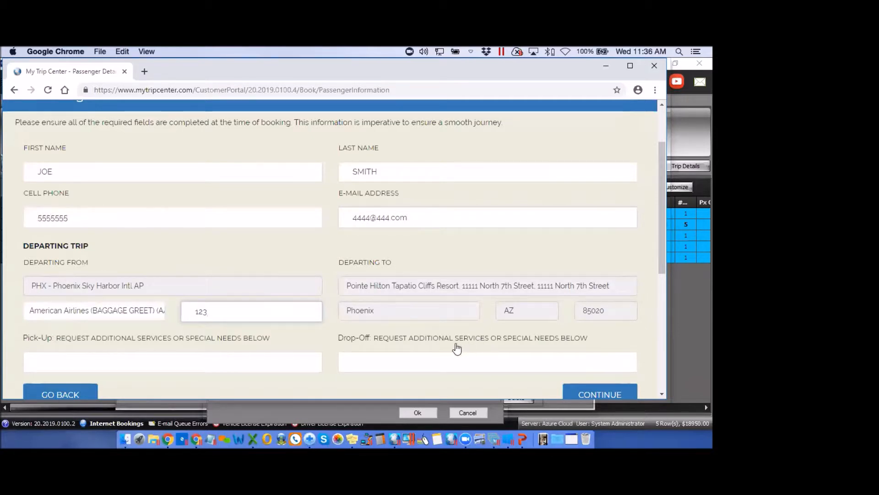
pyautogui.scroll(-3, 456, 350)
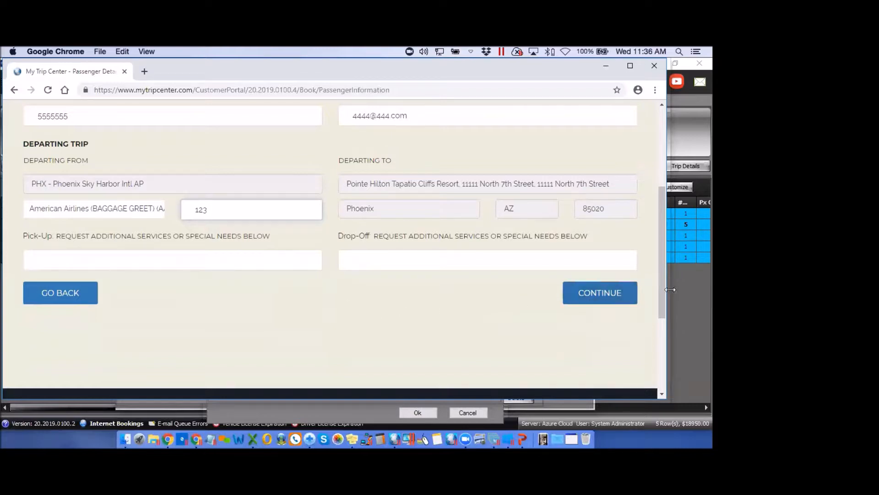
pyautogui.click(610, 297)
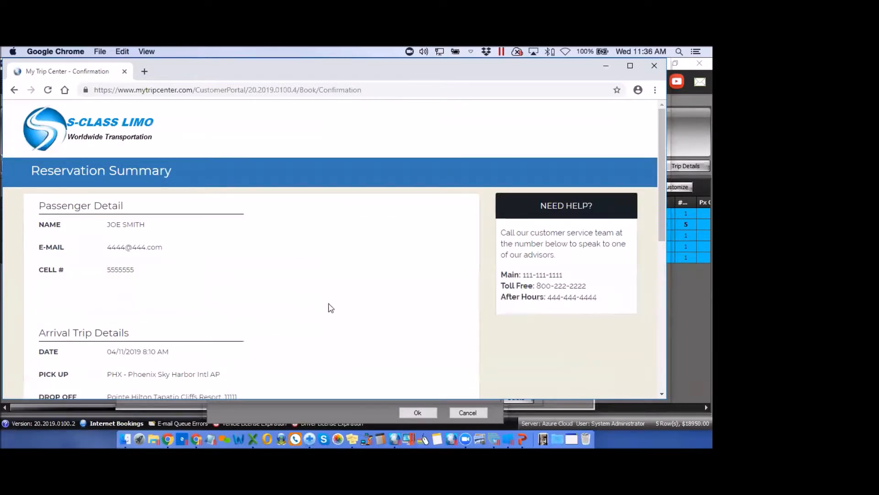
# Review the Reservation Summary, finish the booking, then close Chrome after the Application Error
pyautogui.scroll(-3, 332, 308)
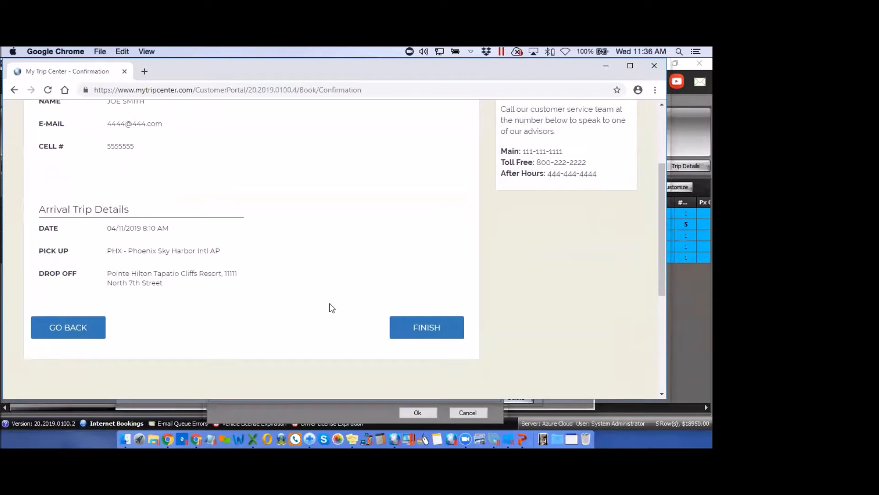
pyautogui.scroll(4, 332, 307)
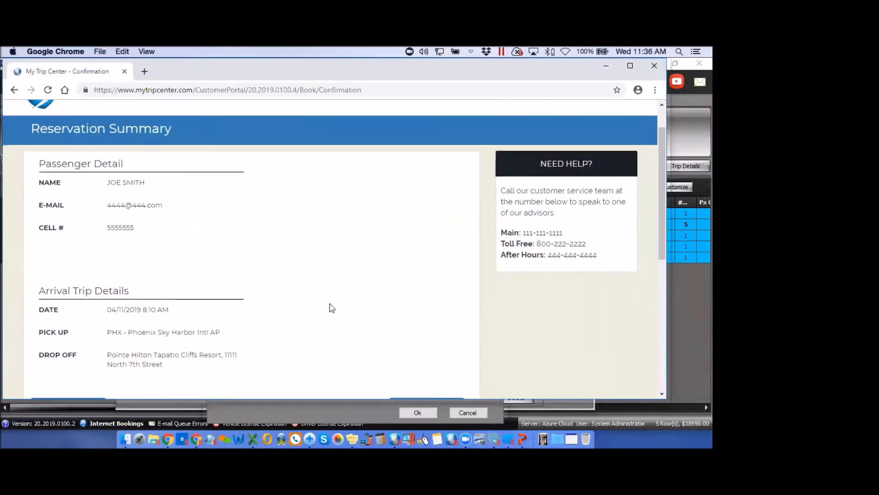
pyautogui.scroll(-2, 332, 308)
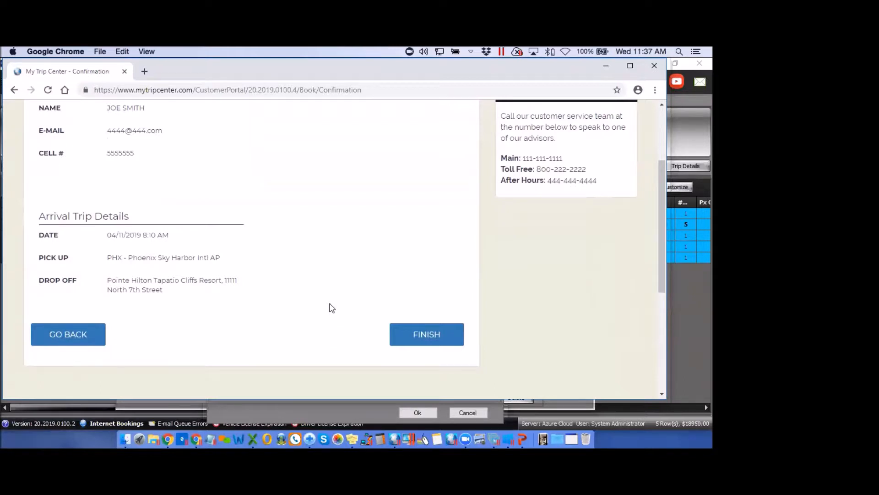
pyautogui.click(422, 335)
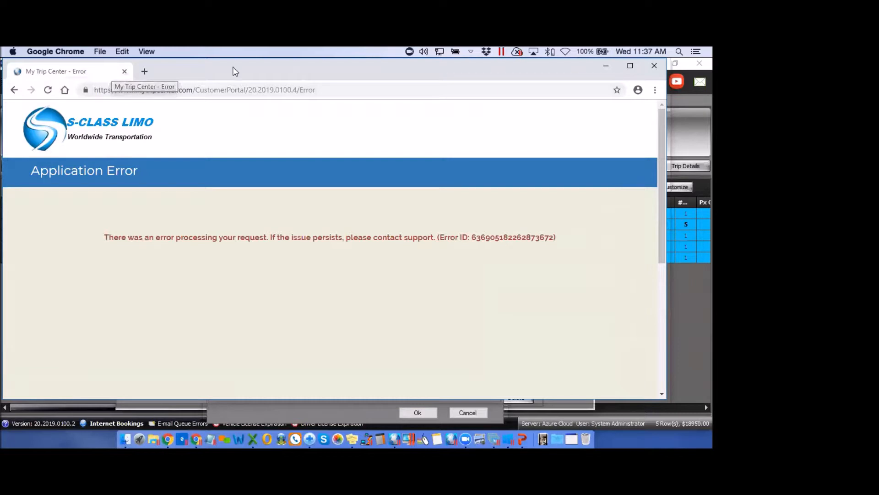
pyautogui.click(654, 66)
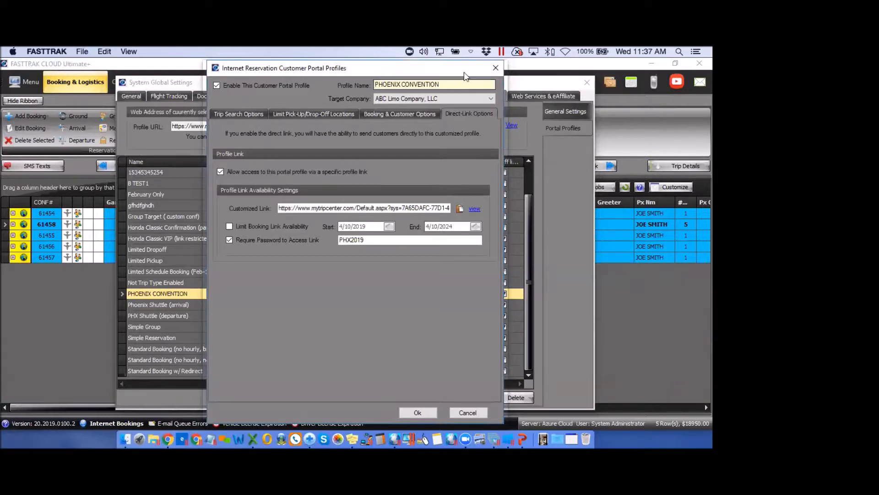
# Close the settings windows and open PHOENIX CONVENTION from Group Management for editing
pyautogui.click(495, 70)
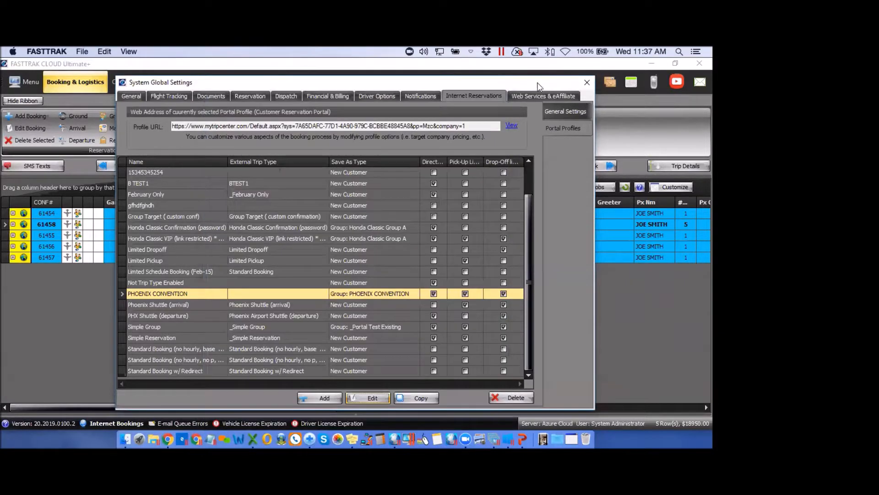
pyautogui.click(588, 83)
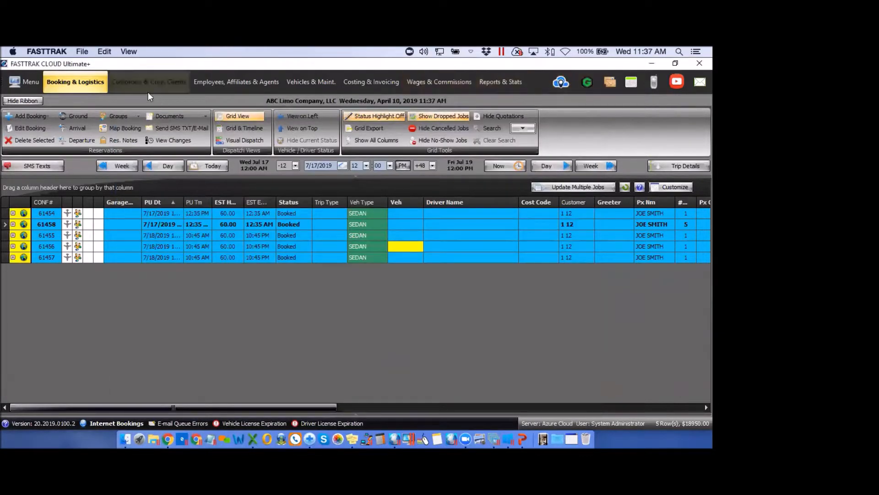
pyautogui.click(126, 116)
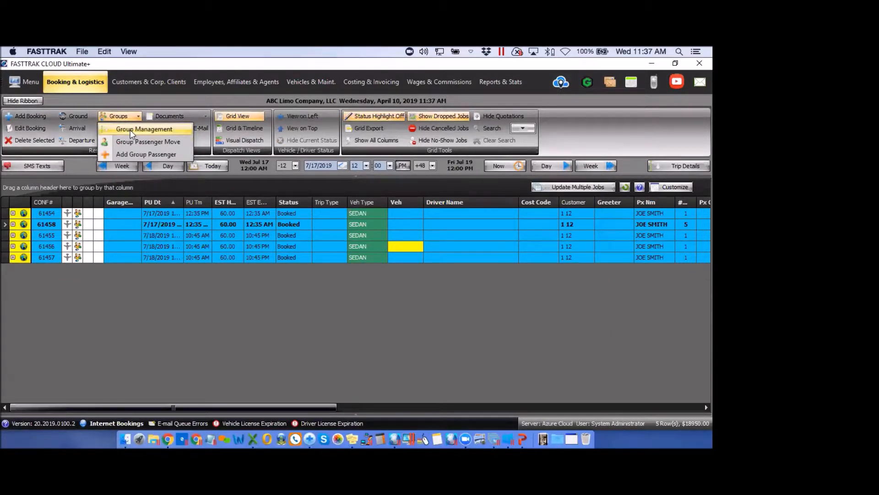
pyautogui.click(132, 132)
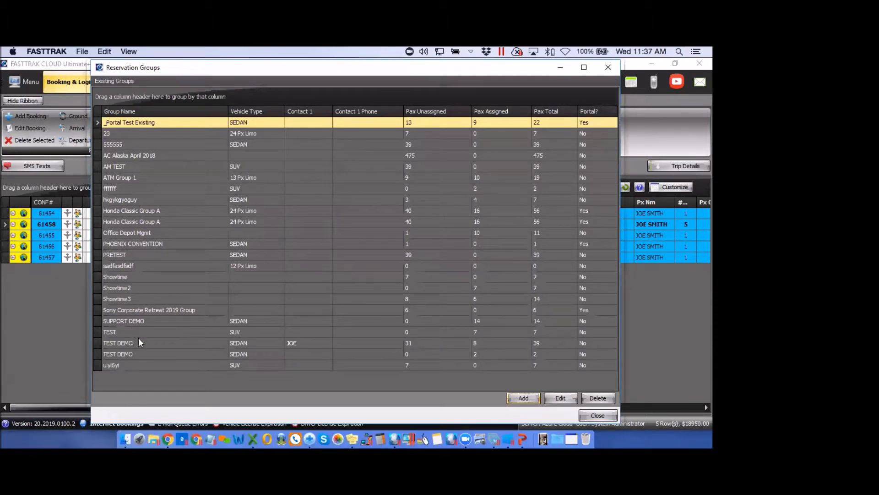
pyautogui.click(185, 243)
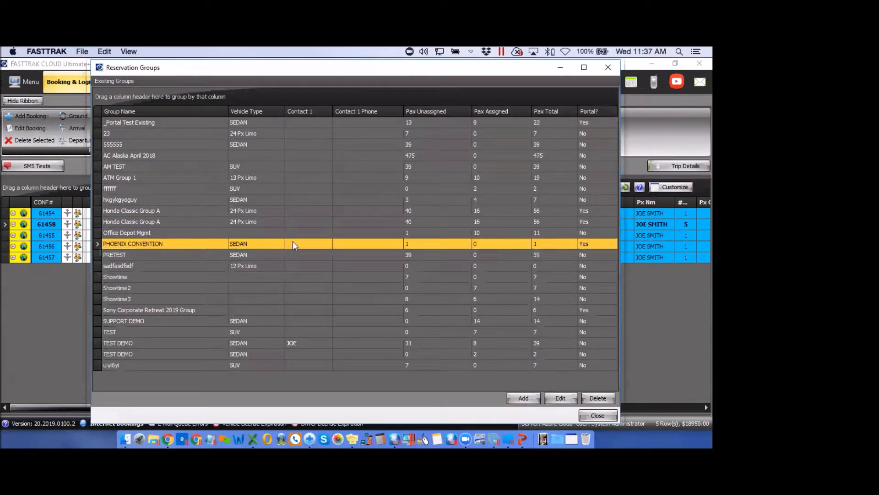
pyautogui.click(560, 398)
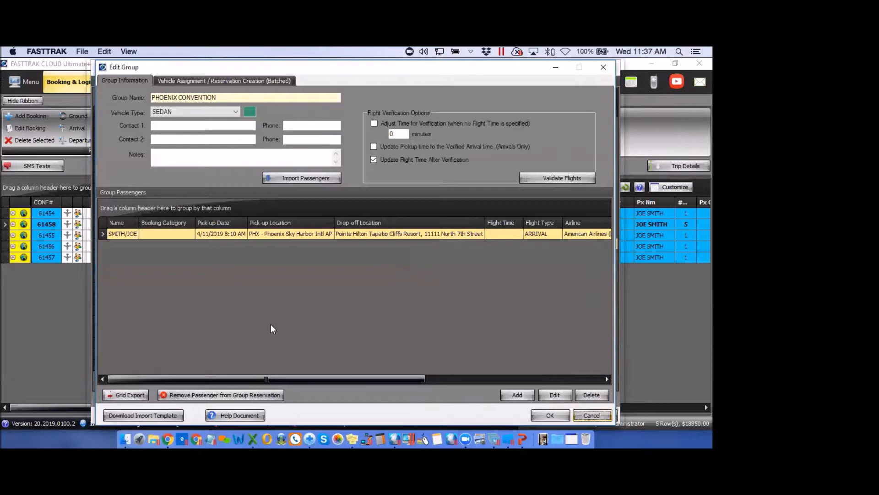
# In batched reservation creation, choose the test customer, keep SEDAN, and add the arrival trip as one row
pyautogui.click(193, 81)
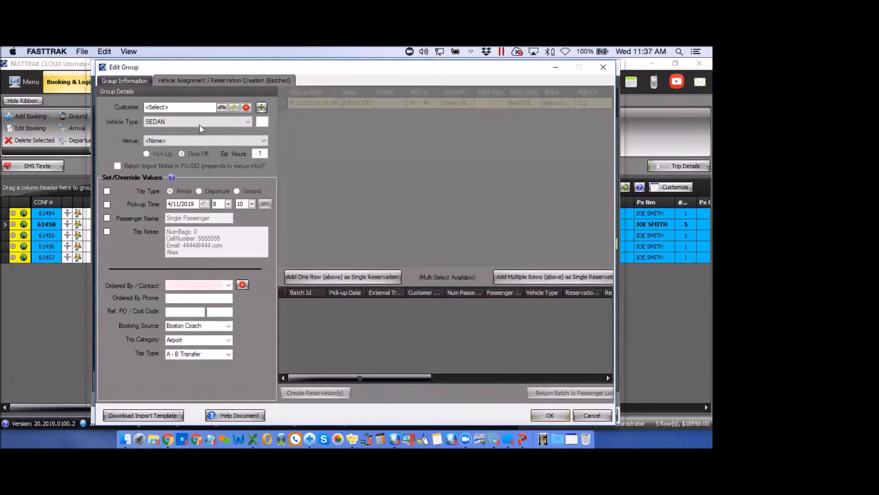
pyautogui.click(221, 107)
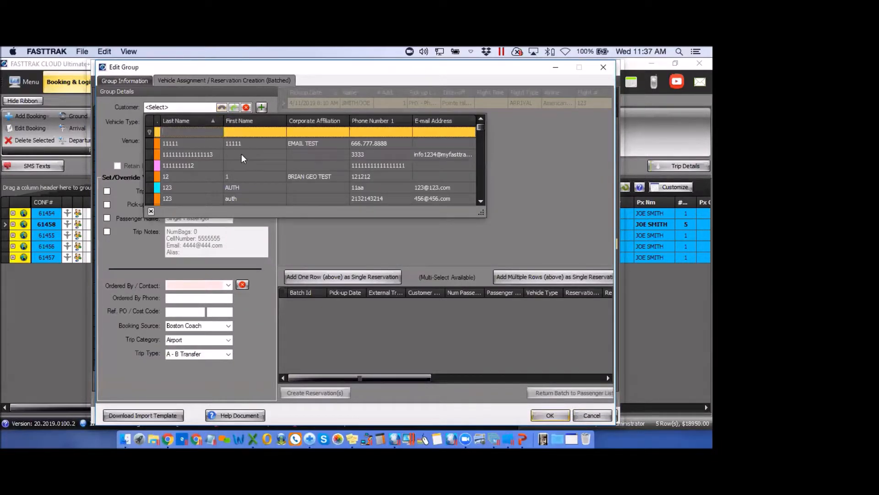
pyautogui.click(241, 154)
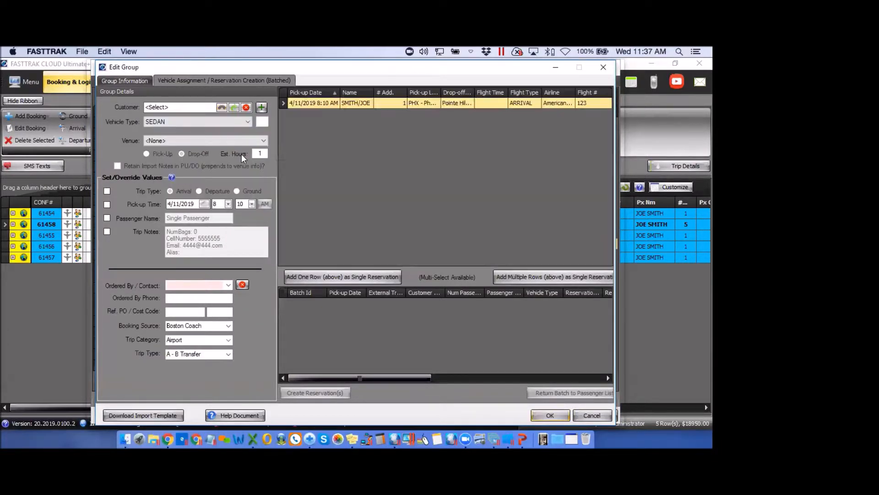
pyautogui.click(247, 123)
pyautogui.click(247, 122)
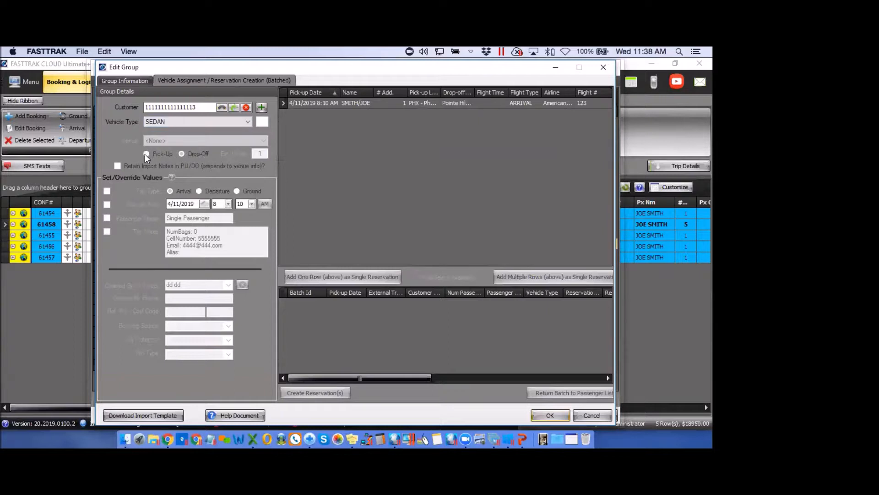
pyautogui.click(310, 99)
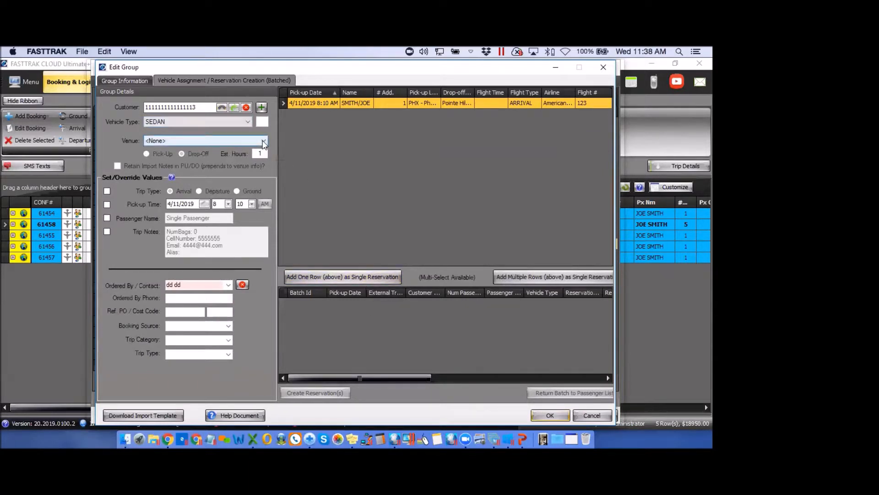
pyautogui.click(344, 277)
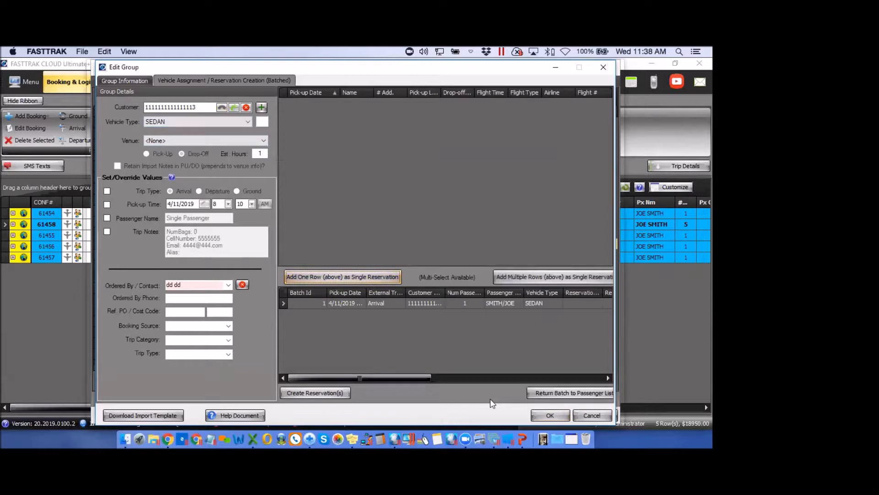
# Create the batched reservation without sending a confirmation, then close the group editor and groups list
pyautogui.click(326, 392)
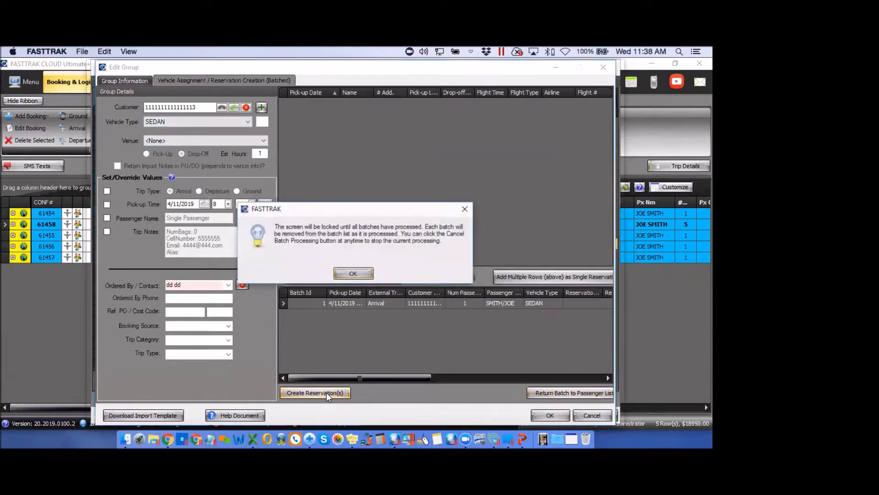
pyautogui.click(354, 273)
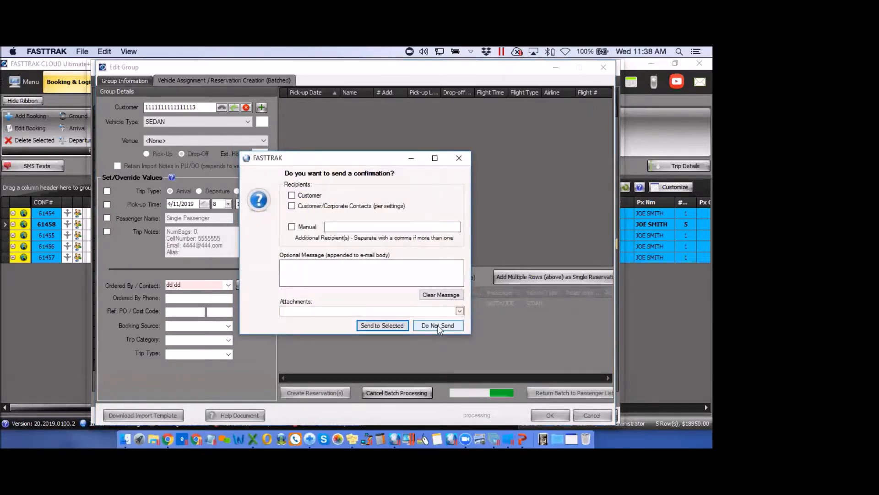
pyautogui.click(438, 325)
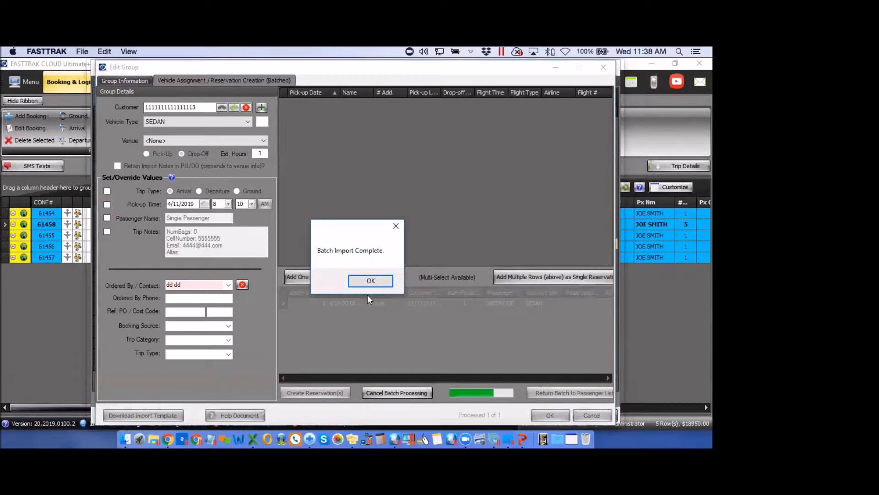
pyautogui.click(370, 281)
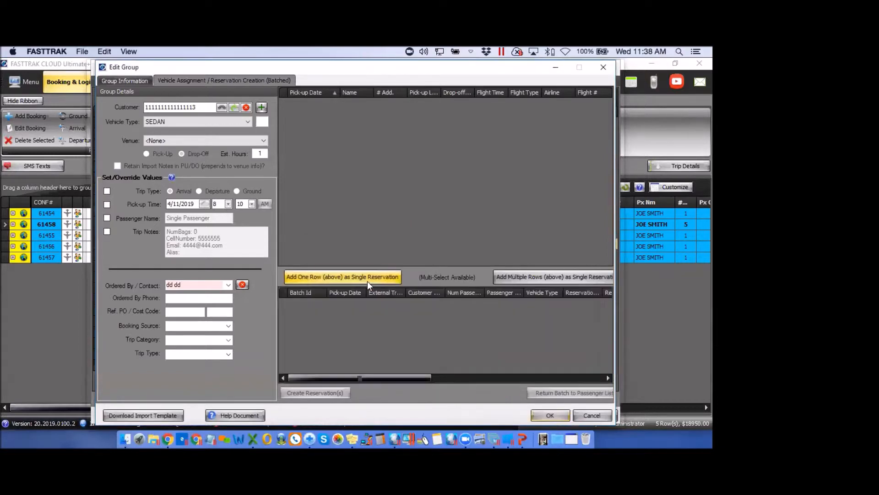
pyautogui.click(603, 67)
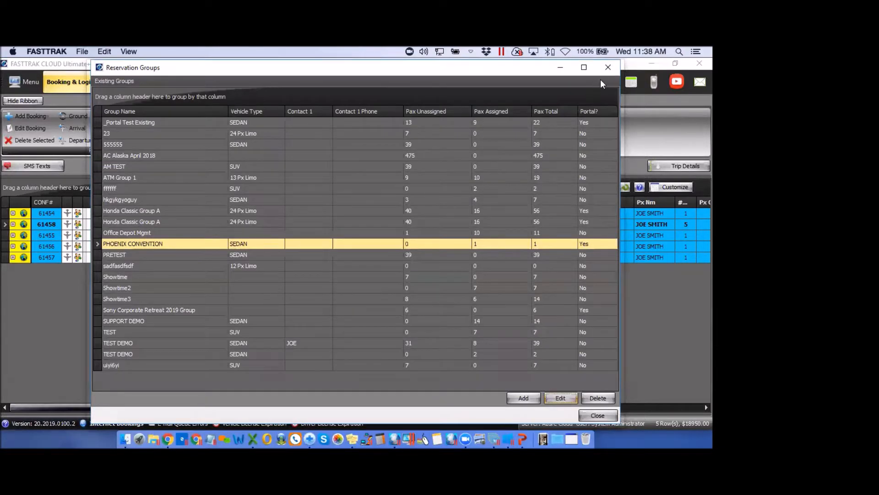
pyautogui.click(608, 67)
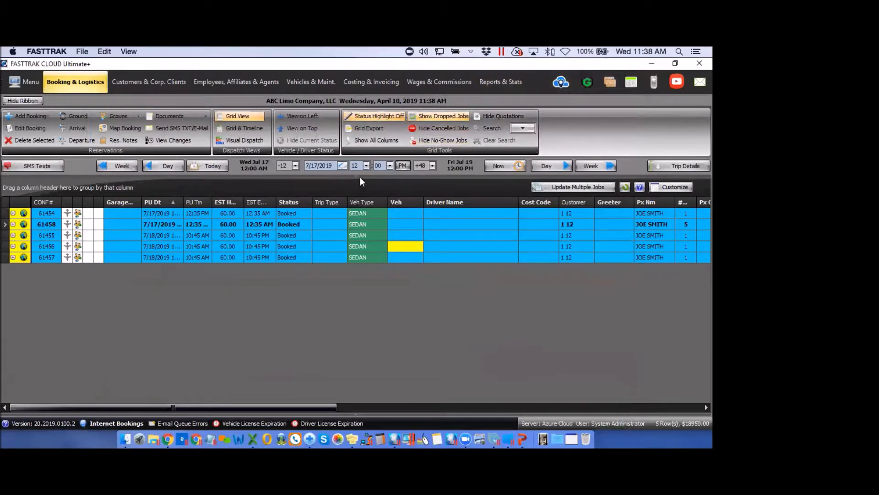
# Show bookings for April 11, 2019 and inspect the new PHOENIX CONVENTION reservation 61459
pyautogui.click(343, 165)
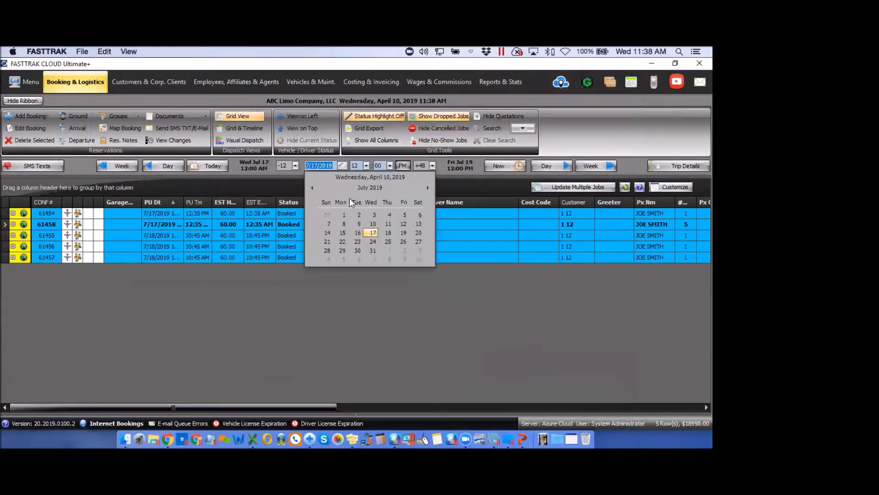
pyautogui.click(313, 187)
pyautogui.click(312, 187)
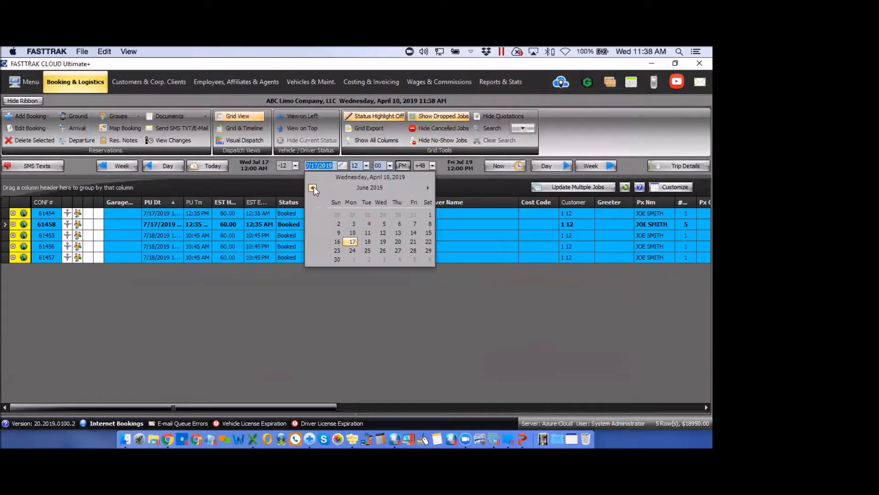
pyautogui.click(313, 187)
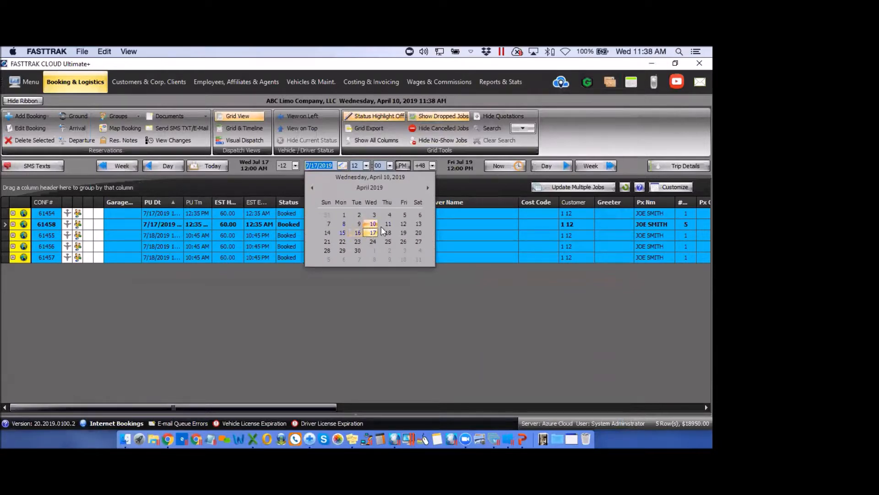
pyautogui.click(388, 224)
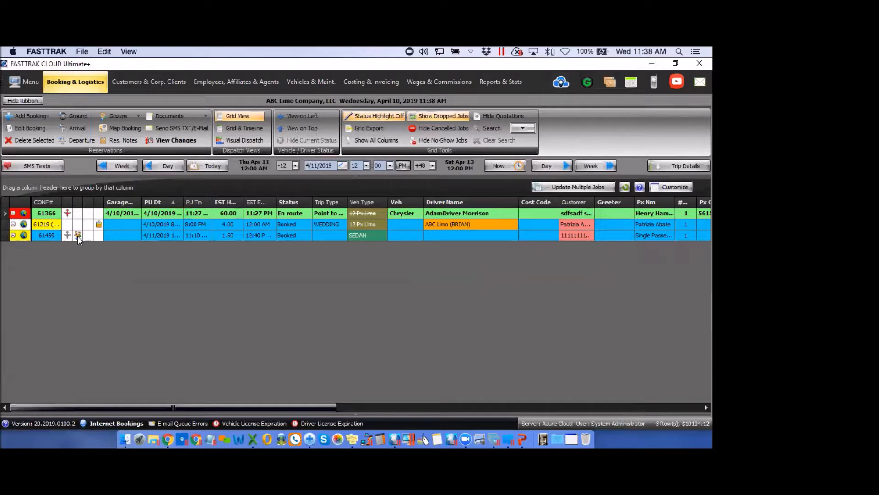
pyautogui.moveTo(77, 235)
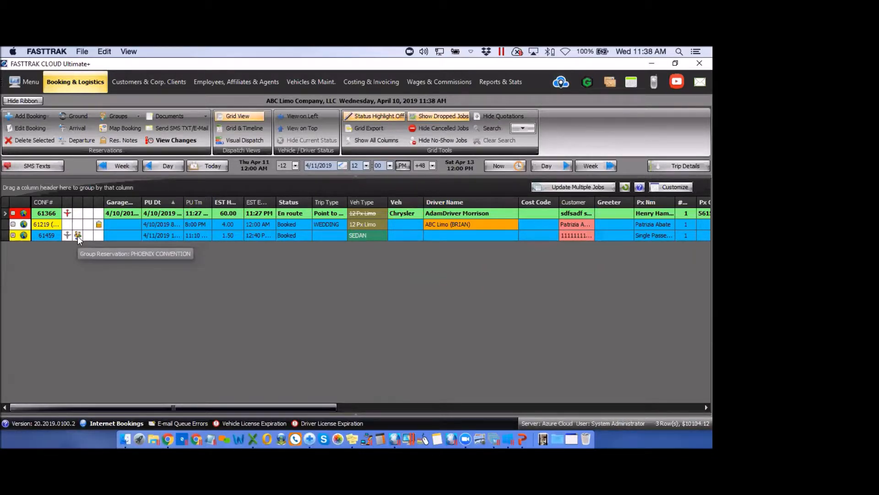
pyautogui.click(78, 236)
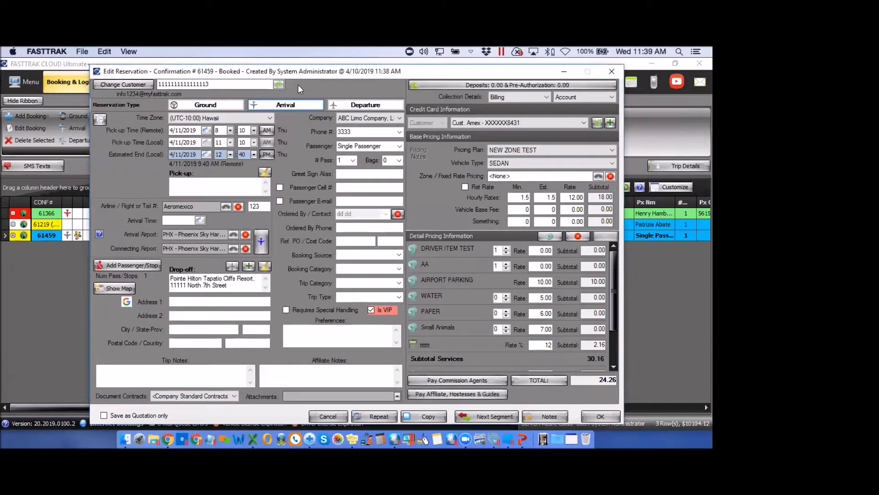
pyautogui.click(612, 72)
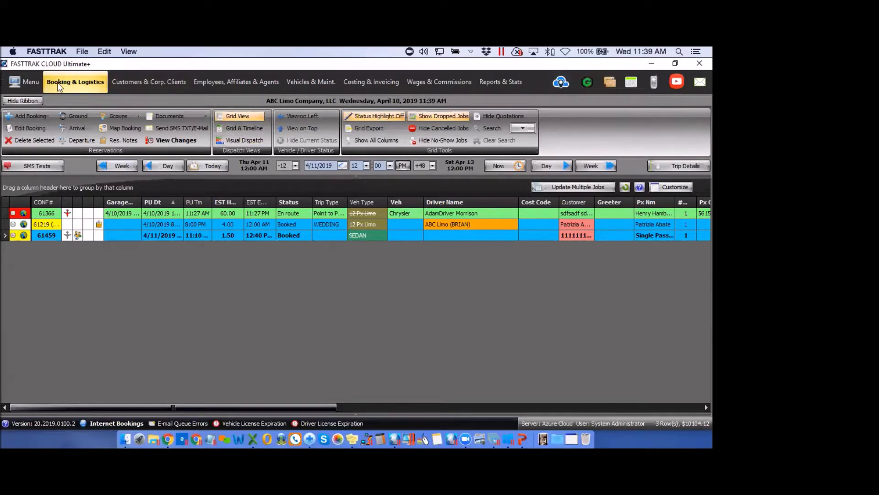
# From System Global Settings > Internet Reservations > Portal Profiles, view PHOENIX CONVENTION's booking link
pyautogui.click(27, 84)
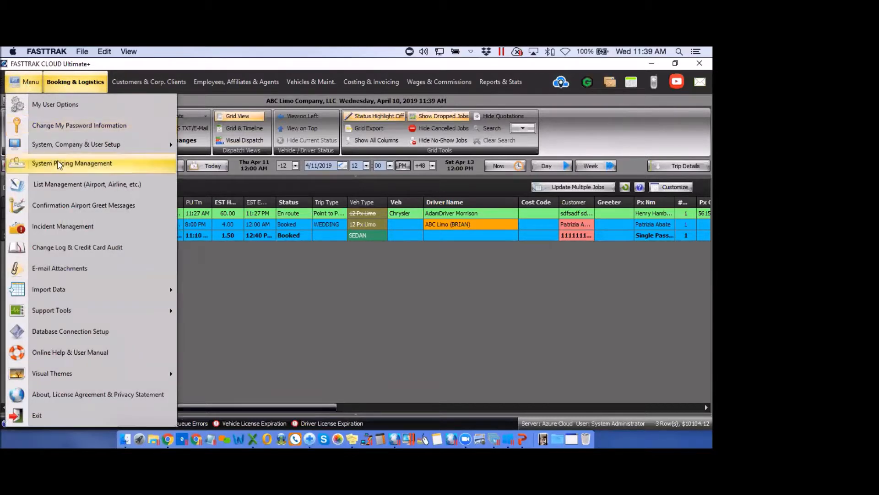
pyautogui.moveTo(63, 147)
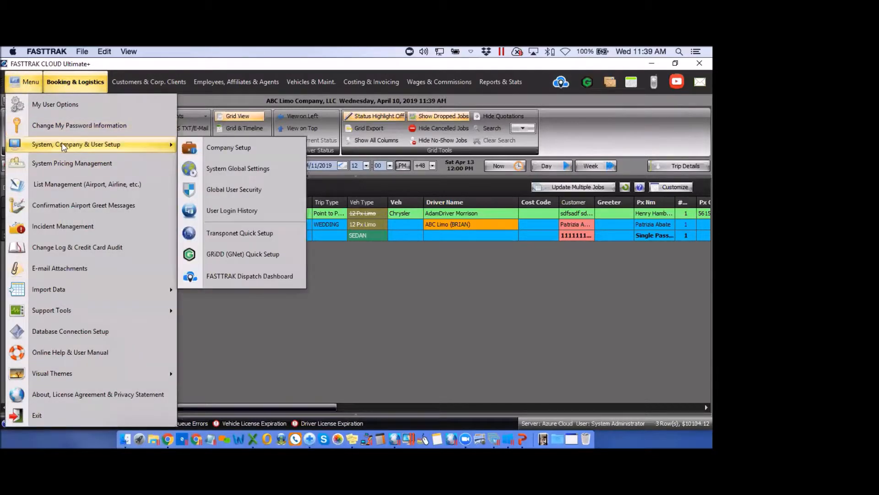
pyautogui.click(242, 168)
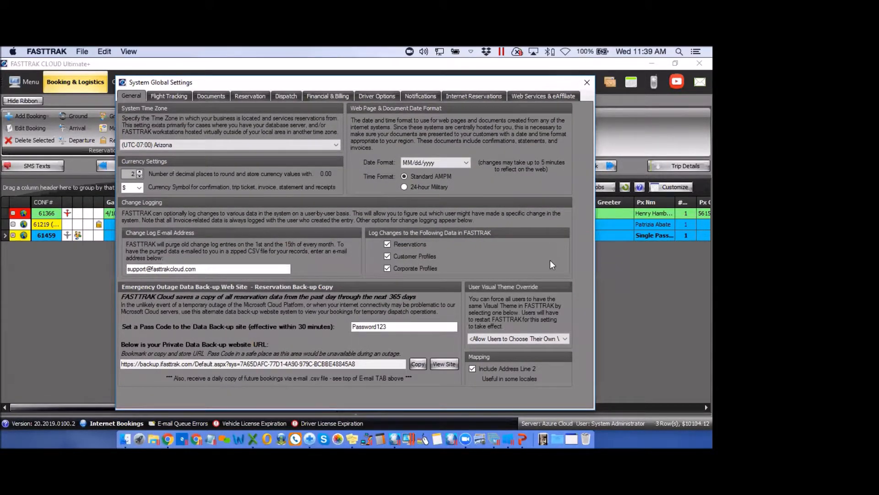
pyautogui.click(493, 95)
pyautogui.click(564, 127)
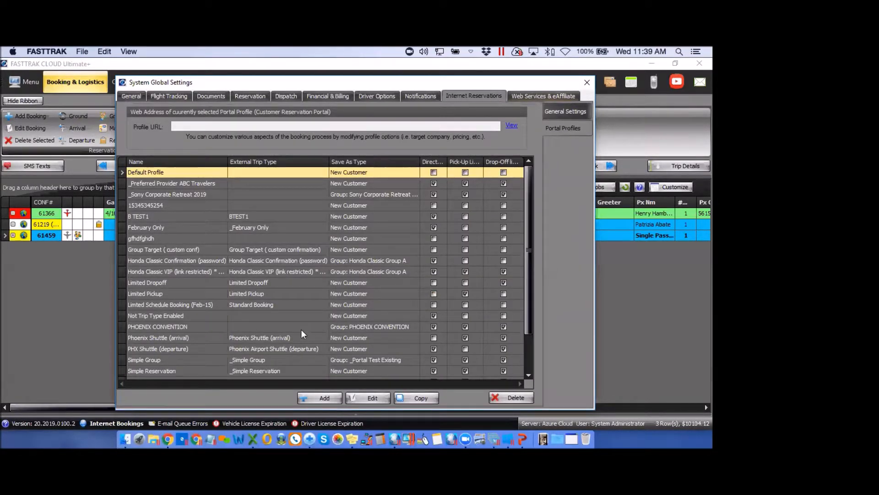
pyautogui.click(300, 326)
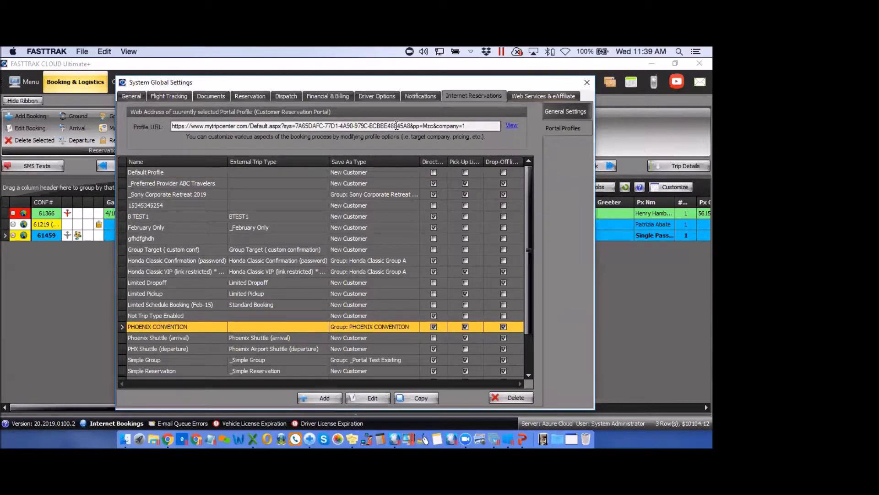
pyautogui.click(512, 127)
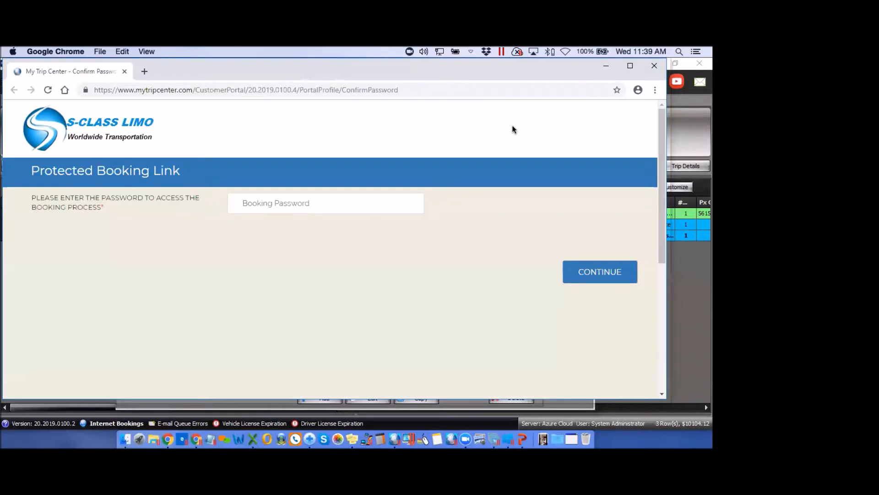
# Unlock the protected booking link with the profile password
pyautogui.click(285, 206)
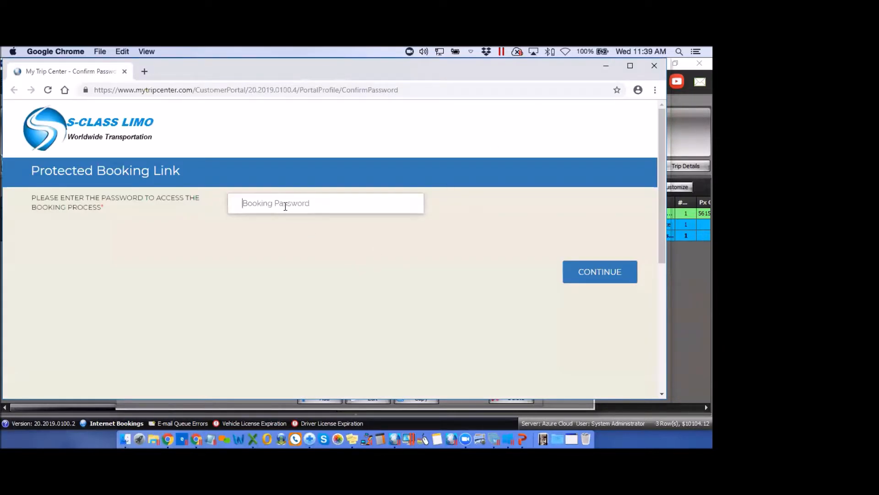
pyautogui.write('1234567')
pyautogui.click(615, 277)
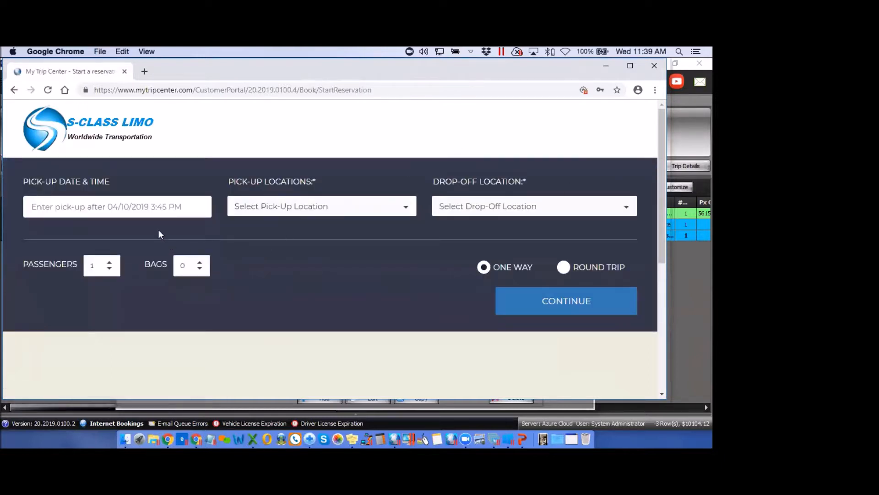
# Request an April 27, 2019 8:10 AM PHX-to-Pointe Hilton trip, note the booking-timeframe error, close Chrome
pyautogui.click(147, 209)
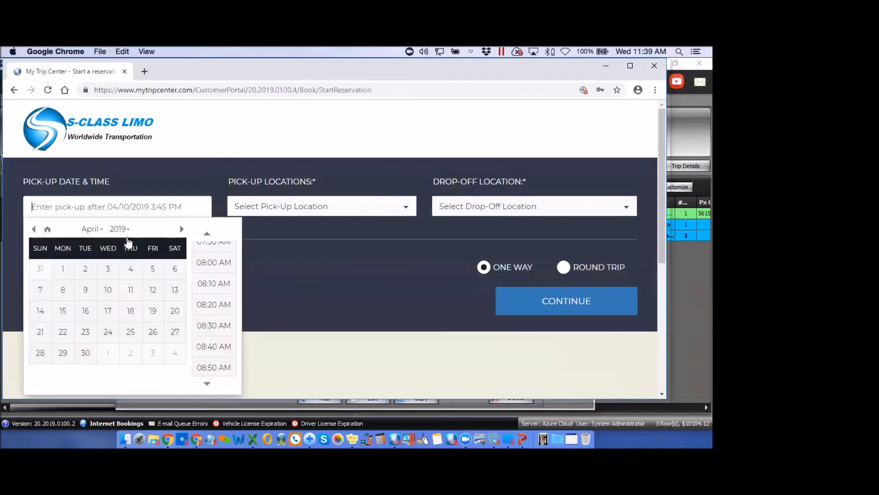
pyautogui.click(175, 333)
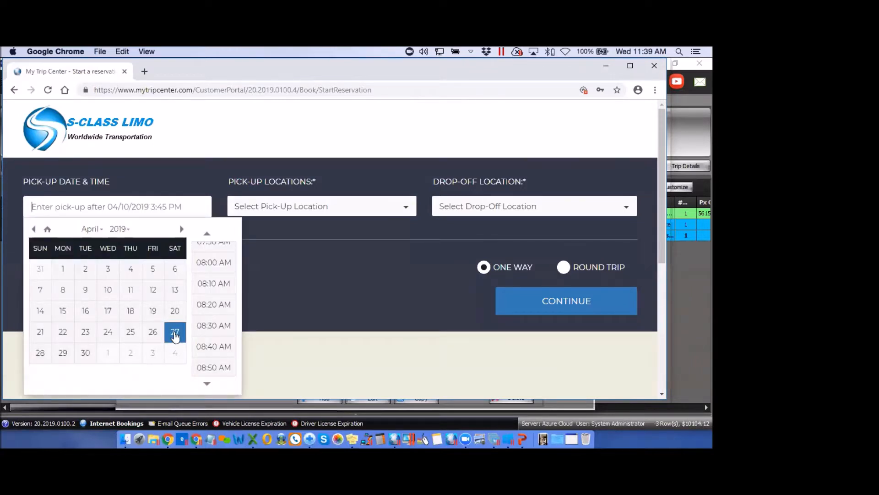
pyautogui.click(177, 339)
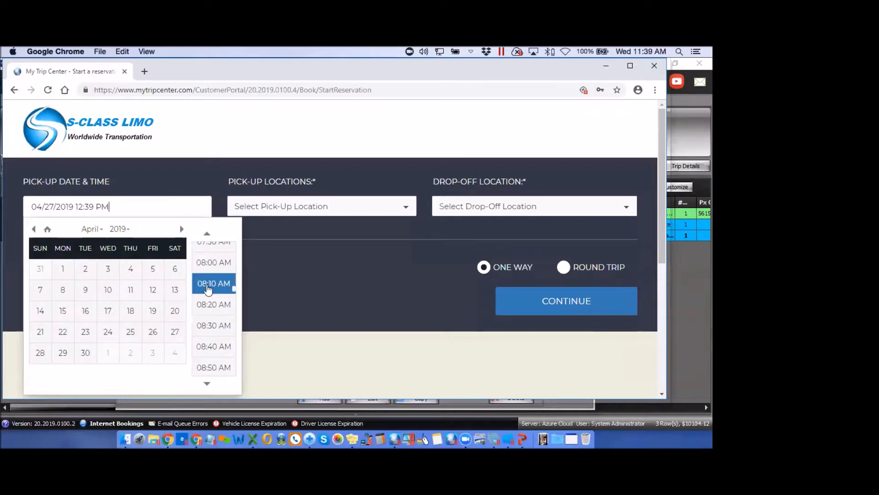
pyautogui.click(208, 281)
pyautogui.click(301, 209)
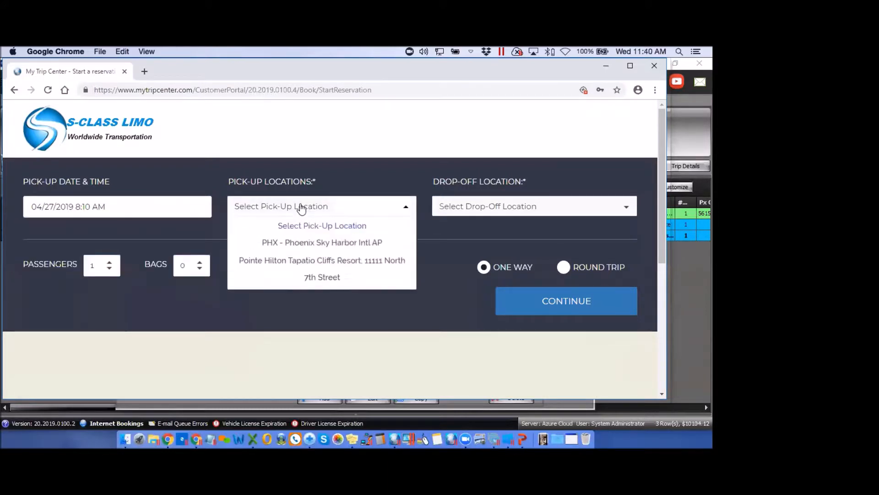
pyautogui.click(310, 246)
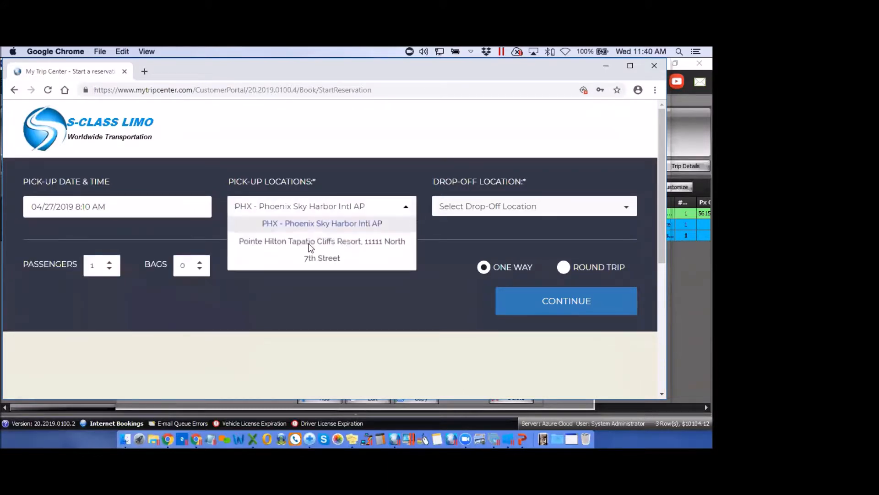
pyautogui.click(459, 206)
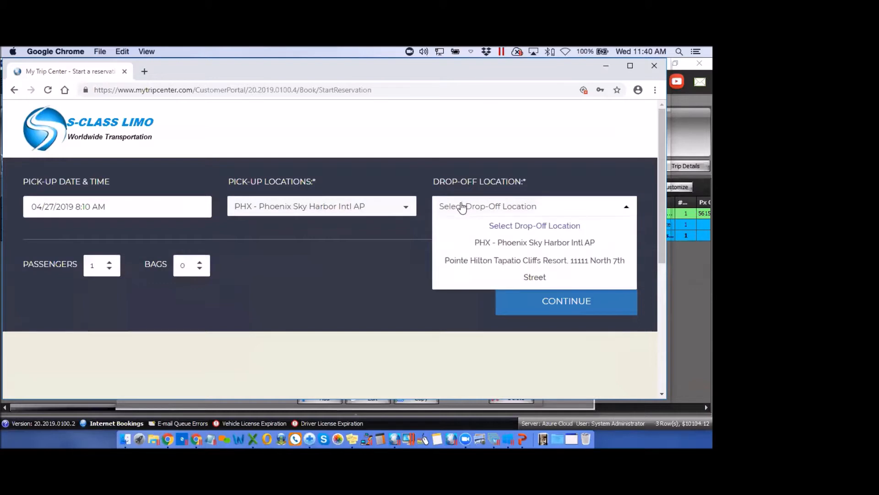
pyautogui.click(515, 261)
pyautogui.click(567, 303)
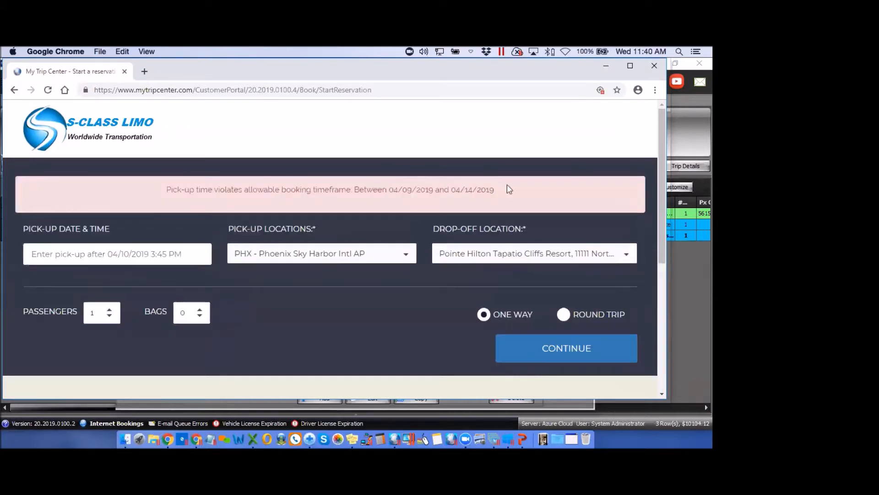
pyautogui.moveTo(503, 195); pyautogui.dragTo(168, 200)
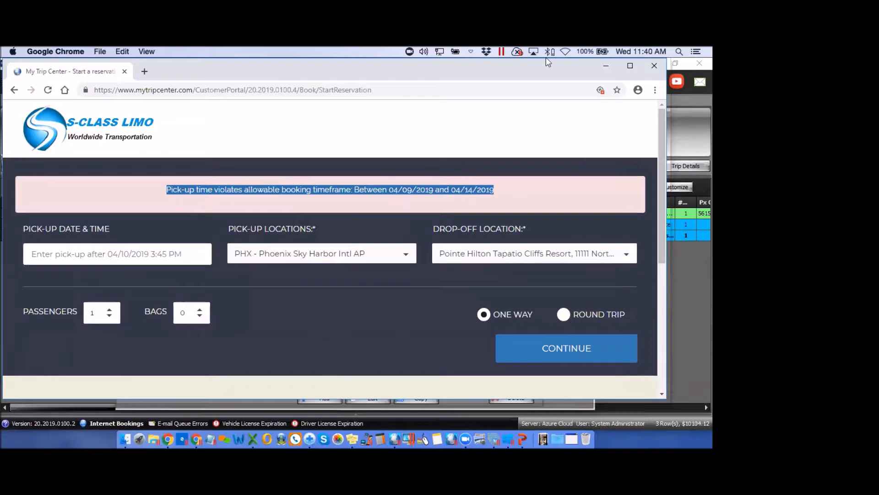
pyautogui.click(656, 67)
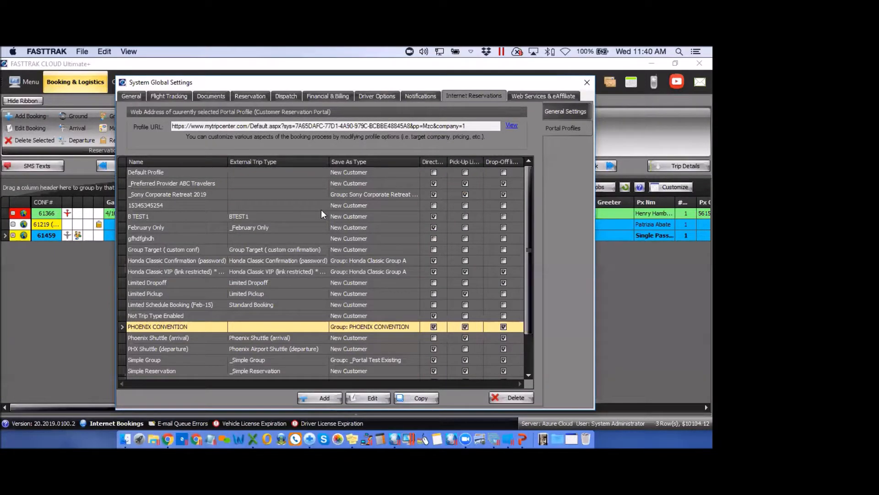
# Close System Global Settings and drop down the Groups options in the Booking & Logistics ribbon
pyautogui.click(587, 81)
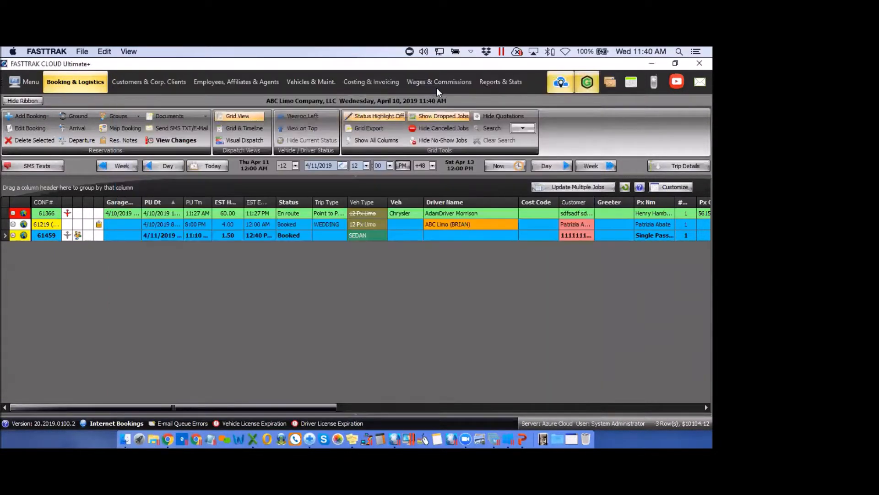
pyautogui.click(122, 118)
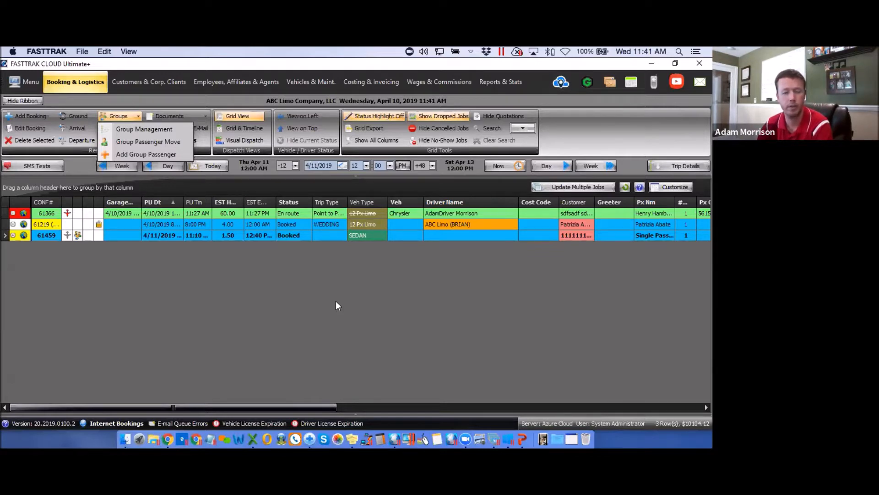
# Dismiss the group list and reopen System Global Settings on the Internet Reservations settings
pyautogui.click(283, 364)
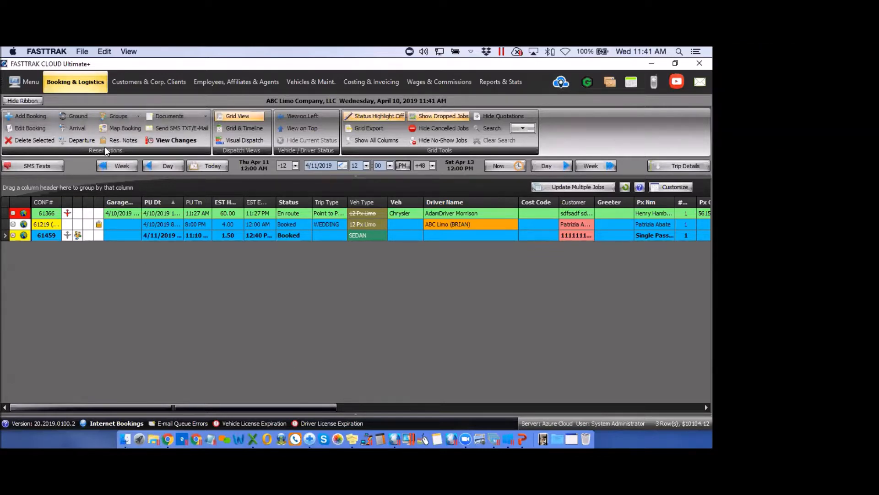
pyautogui.click(14, 84)
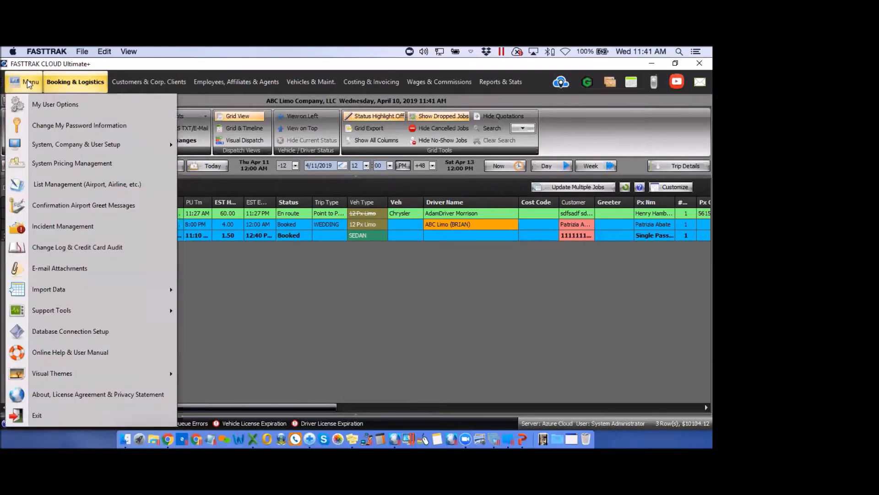
pyautogui.moveTo(86, 145)
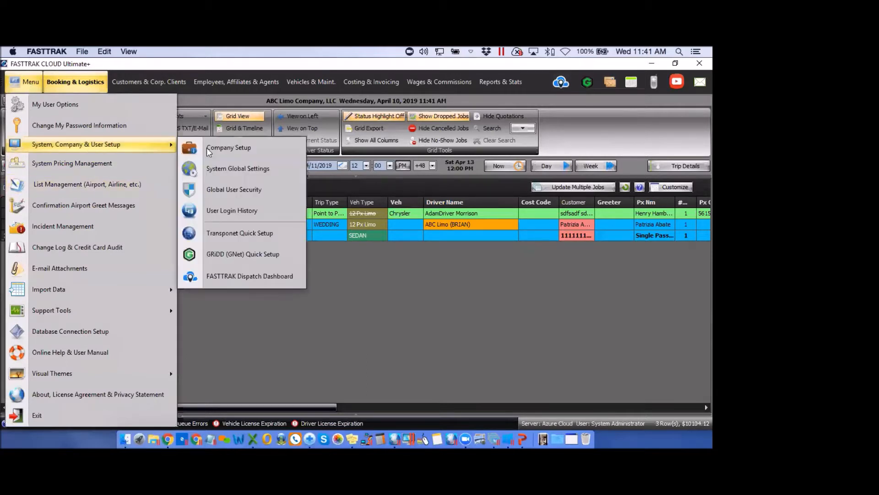
pyautogui.click(233, 169)
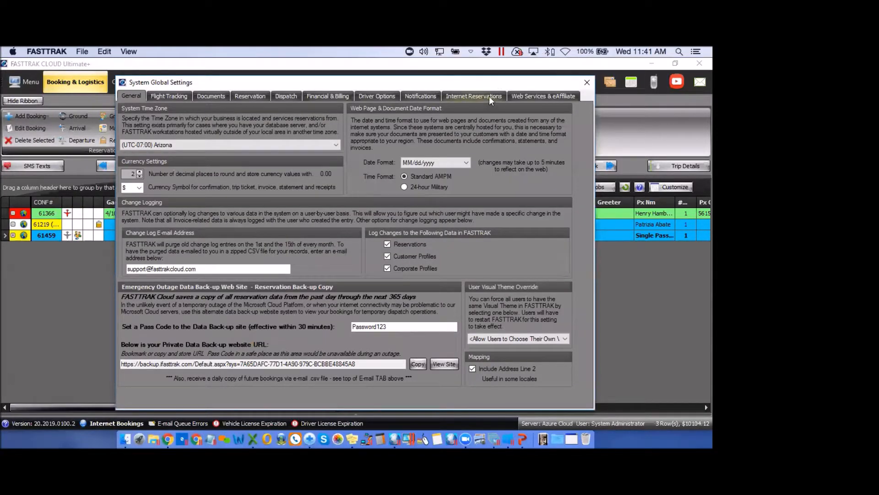
pyautogui.click(489, 96)
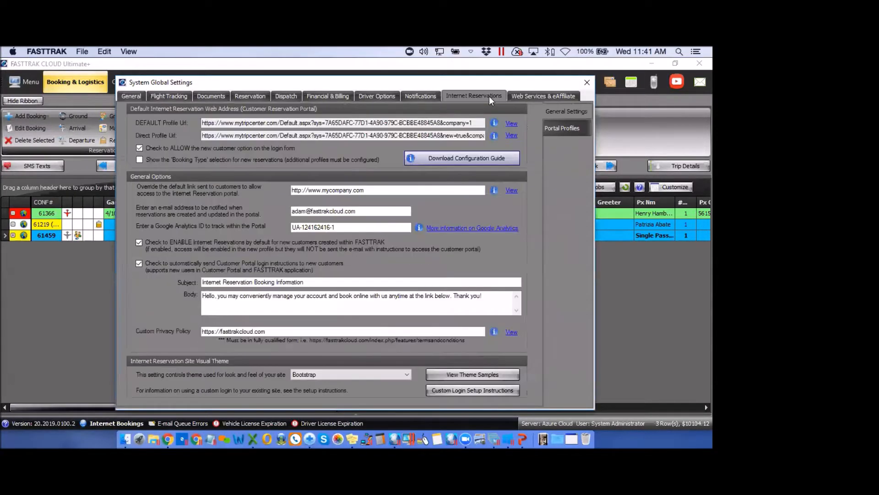
# Review the PHOENIX CONVENTION portal profile's URL, then start adding a new portal profile
pyautogui.click(568, 128)
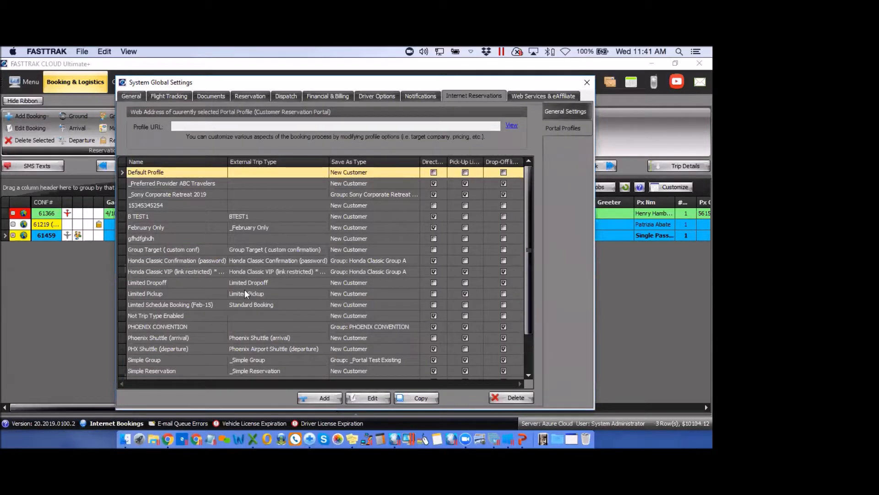
pyautogui.click(260, 326)
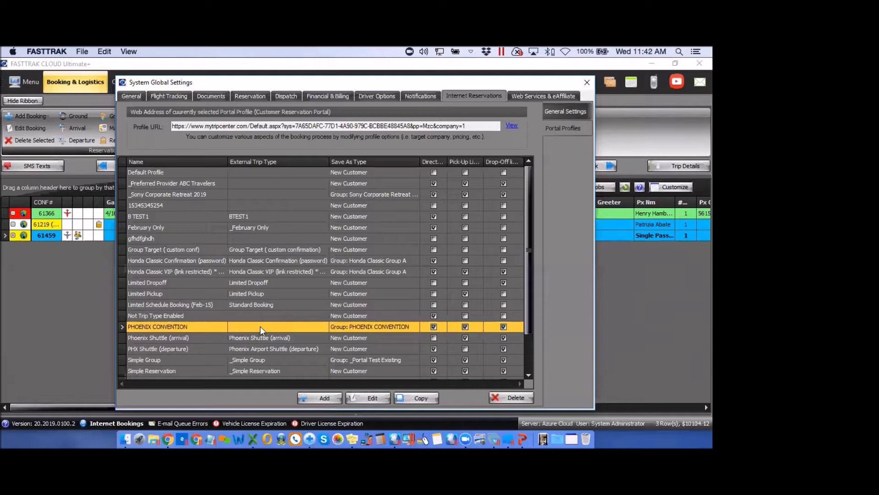
pyautogui.click(323, 397)
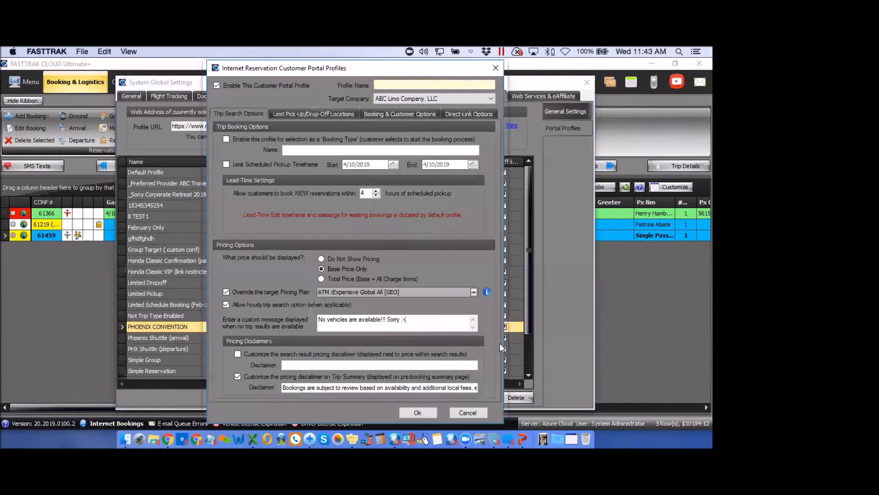
# Name the profile 'ABC SPRING GROUP' for ABC Limo Company, LLC, with pickups limited to end 4/17/2019
pyautogui.click(386, 84)
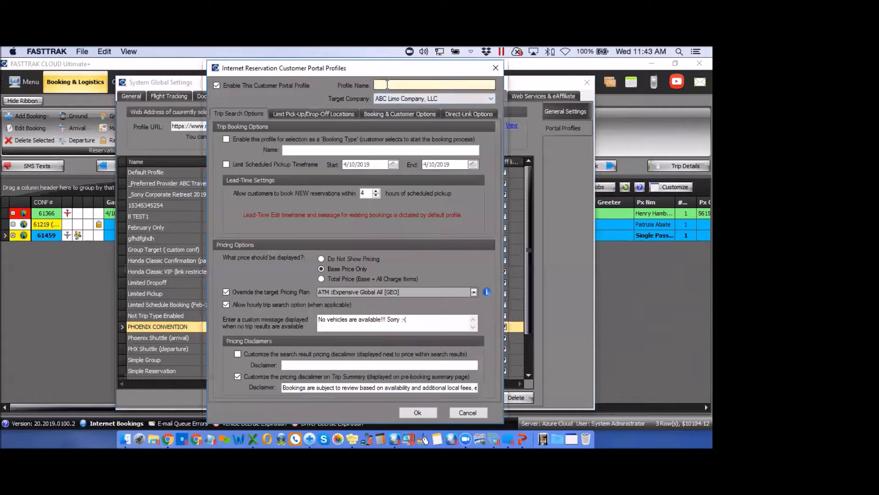
pyautogui.write('AB')
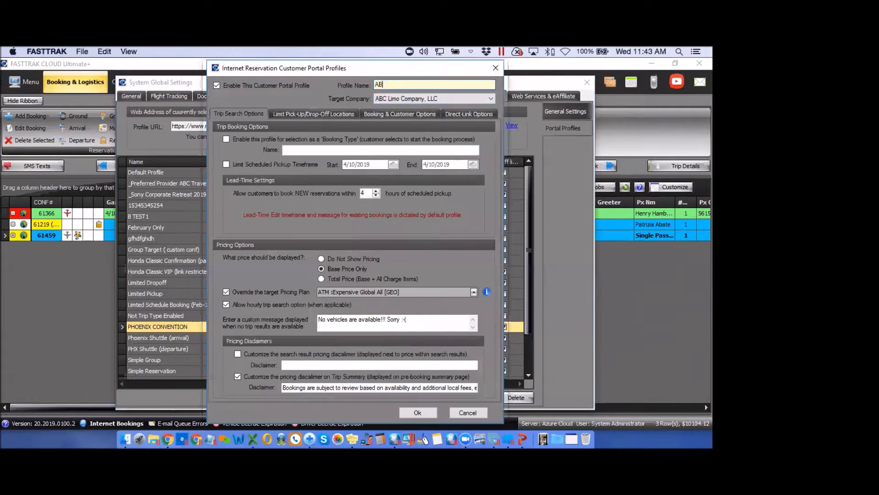
pyautogui.write('C SPRING GROUP')
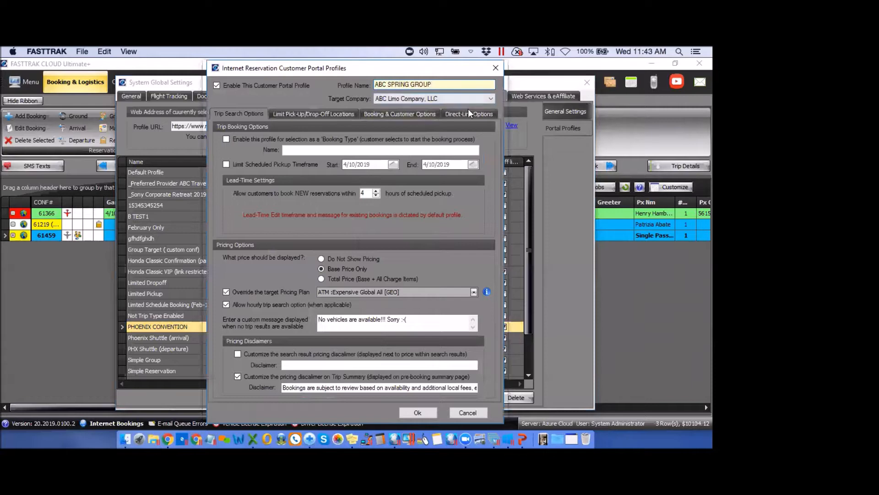
pyautogui.click(491, 98)
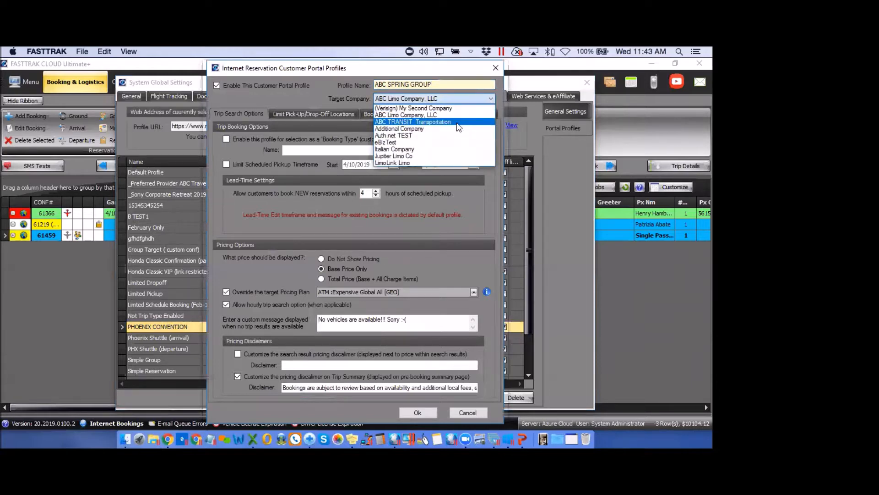
pyautogui.click(310, 98)
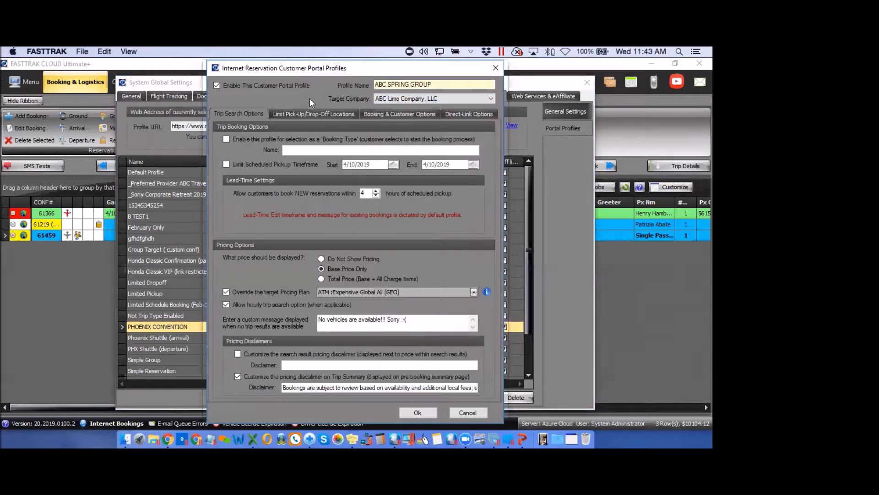
pyautogui.click(226, 164)
pyautogui.click(473, 165)
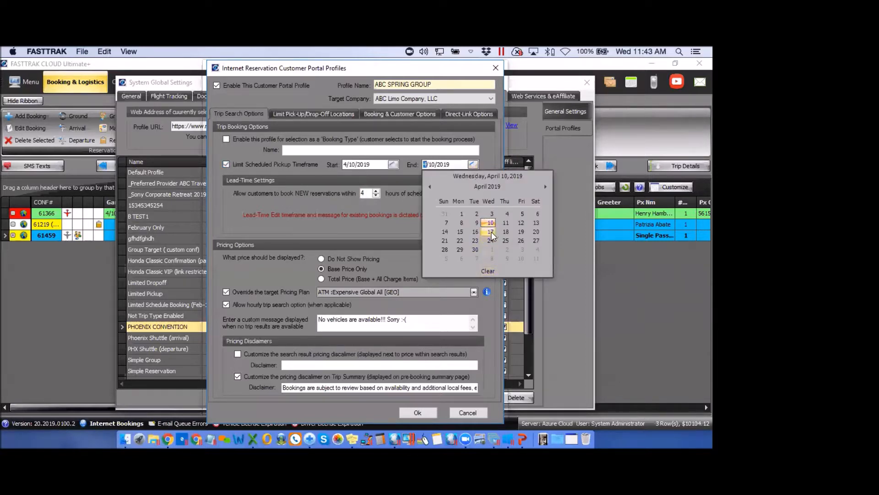
pyautogui.click(491, 232)
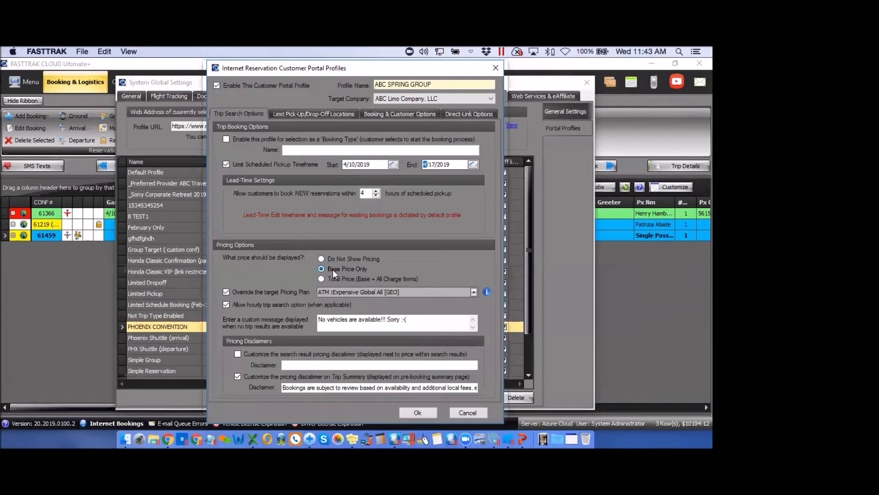
# Show total price with all charges, override pricing with B_TEST GEO [GEO], and disable hourly trip search
pyautogui.click(321, 279)
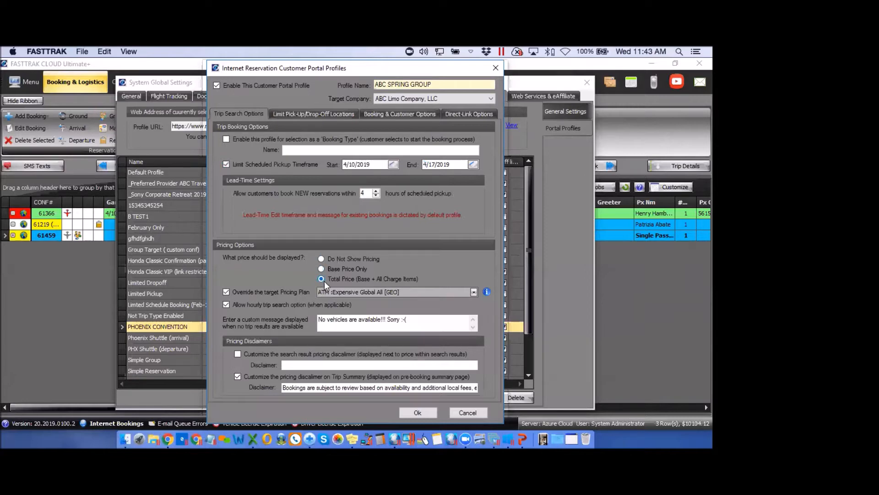
pyautogui.click(474, 292)
pyautogui.moveTo(475, 315); pyautogui.dragTo(473, 324)
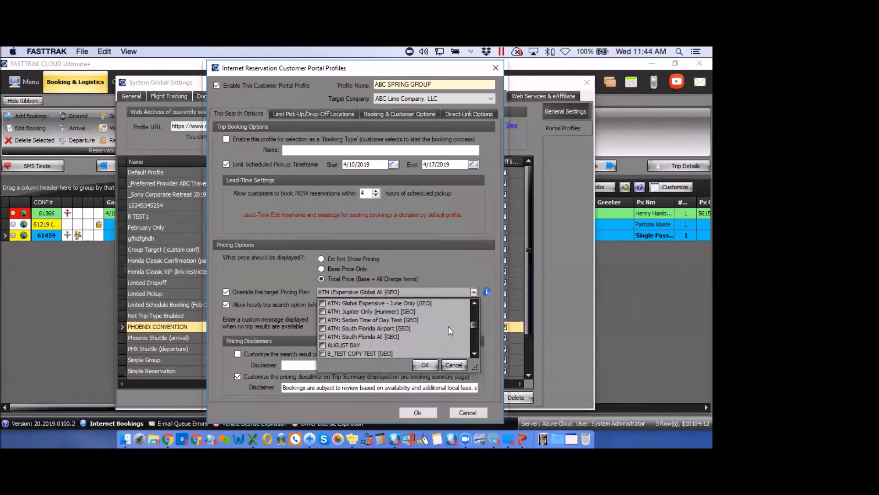
pyautogui.click(474, 302)
pyautogui.click(474, 302)
pyautogui.click(474, 303)
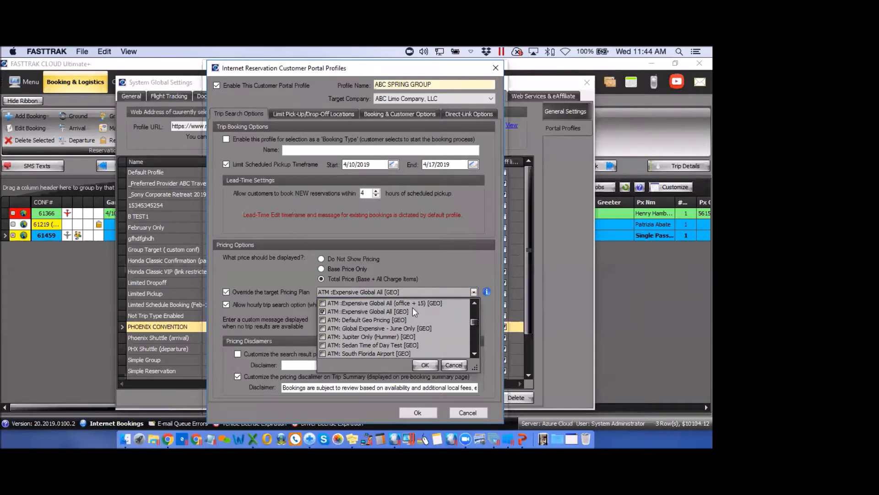
pyautogui.click(323, 312)
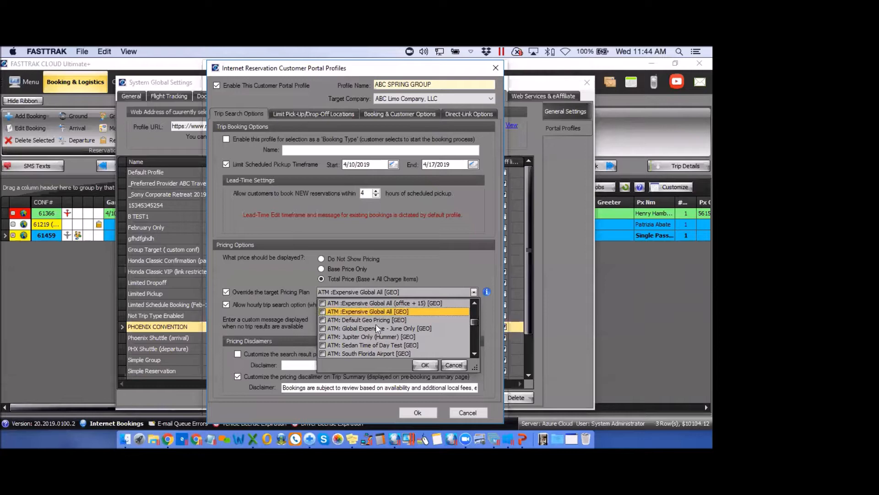
pyautogui.moveTo(474, 323); pyautogui.dragTo(474, 333)
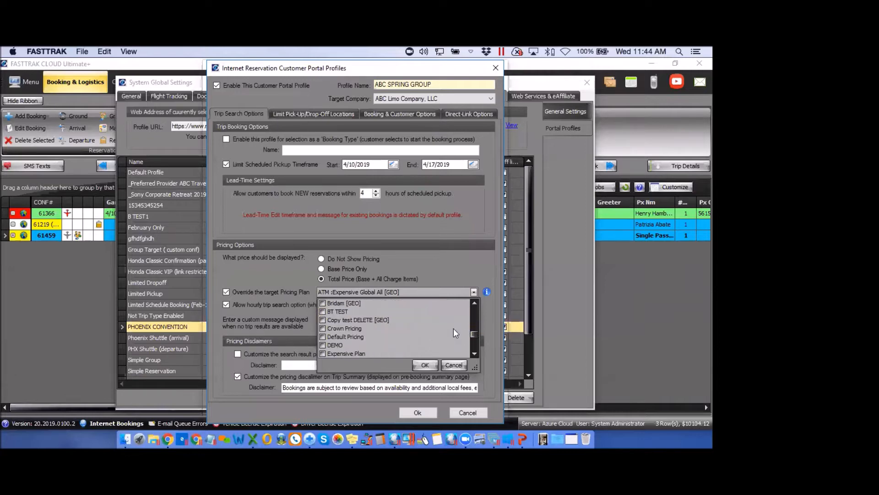
pyautogui.click(475, 303)
pyautogui.click(475, 303)
pyautogui.click(474, 303)
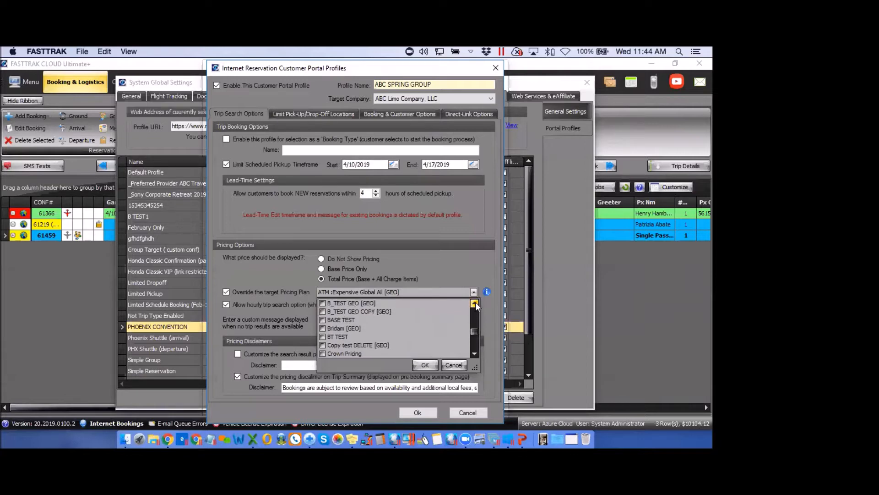
pyautogui.click(474, 302)
pyautogui.click(475, 303)
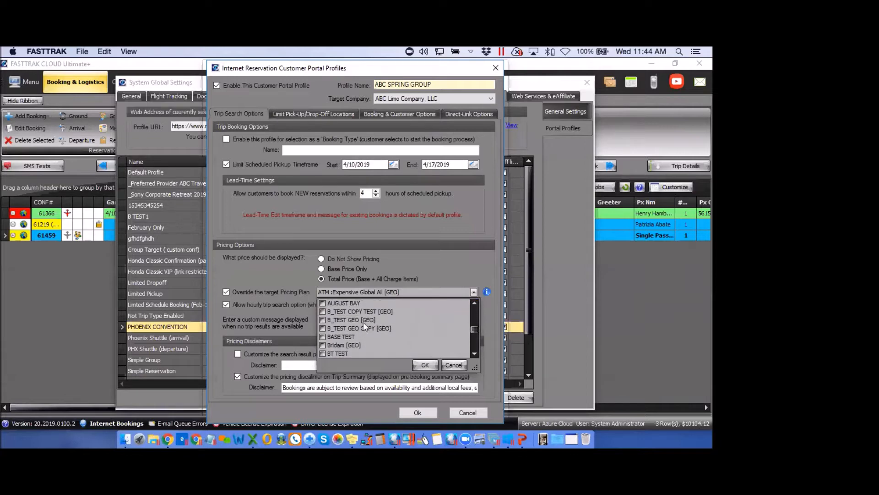
pyautogui.click(322, 319)
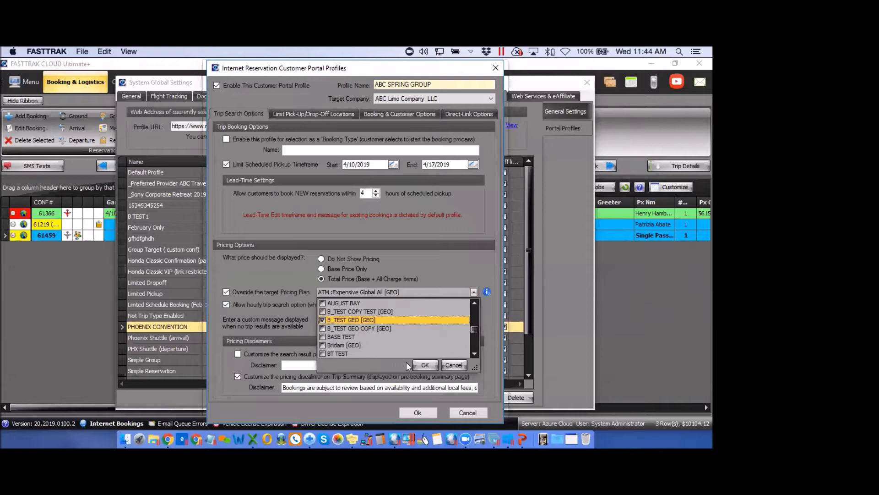
pyautogui.click(425, 365)
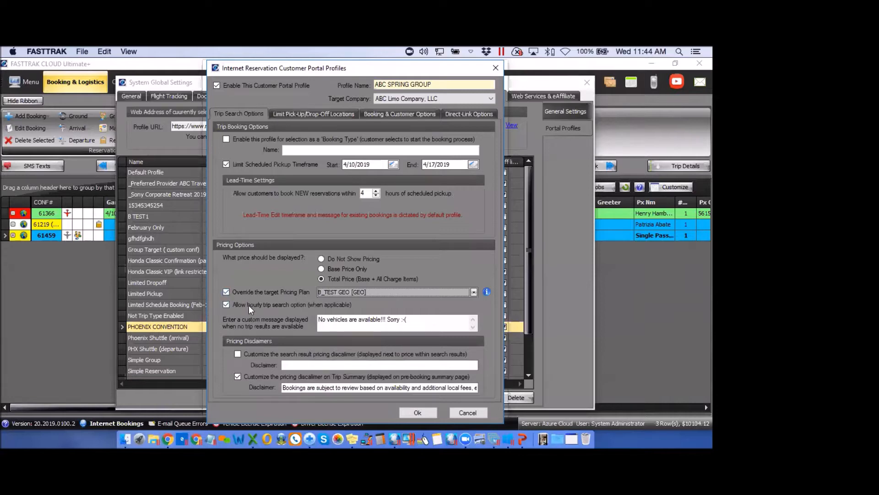
pyautogui.click(226, 304)
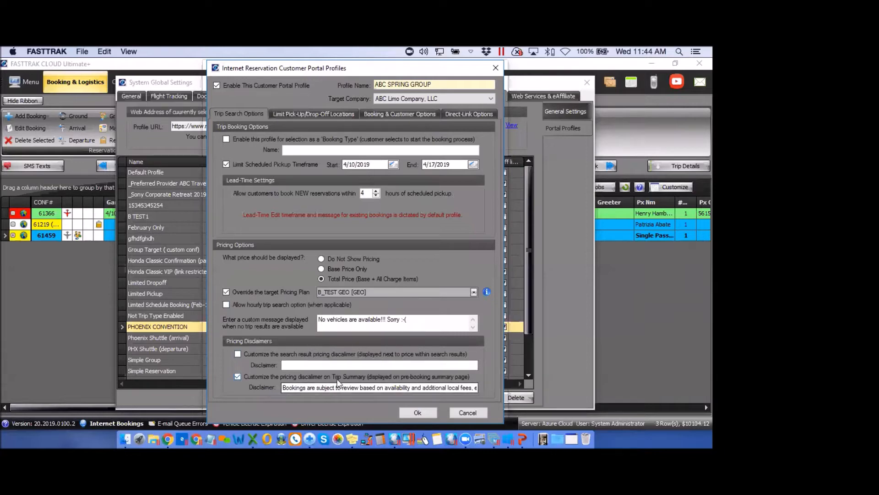
# Limit pick-ups to PHX - Phoenix Sky Harbor Intl AP (found via 'phx') and enable drop-off limiting
pyautogui.click(317, 114)
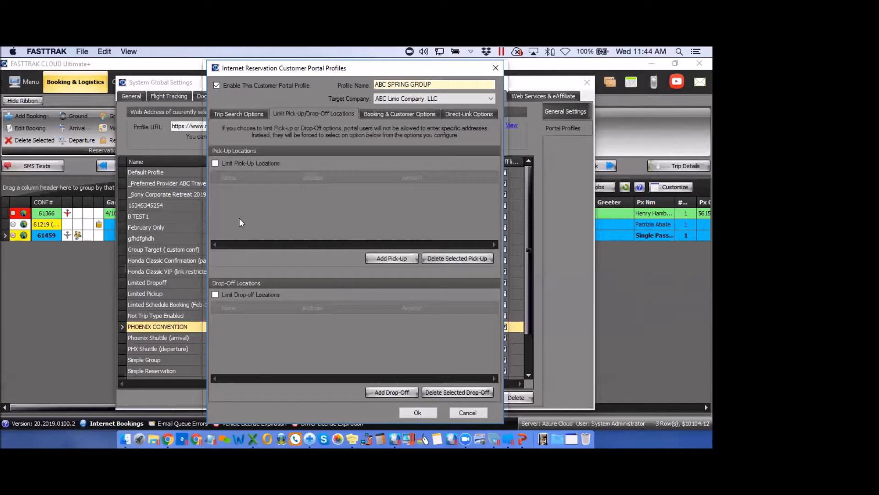
pyautogui.click(215, 164)
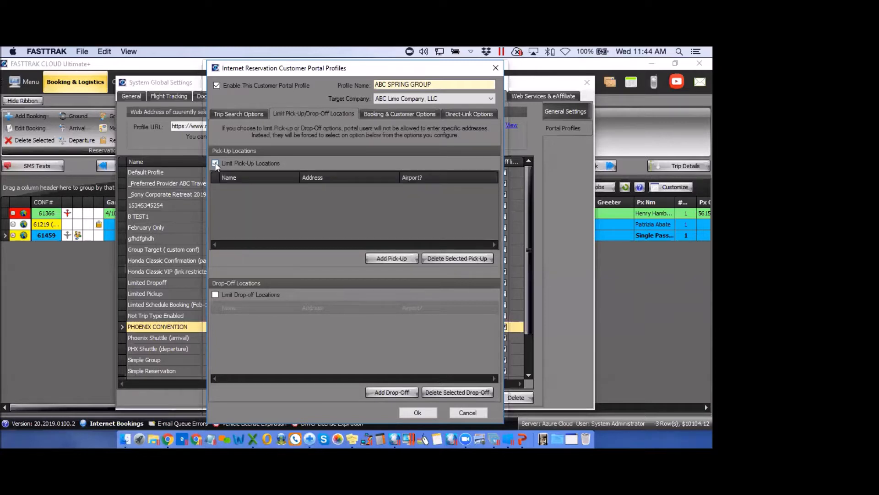
pyautogui.click(396, 258)
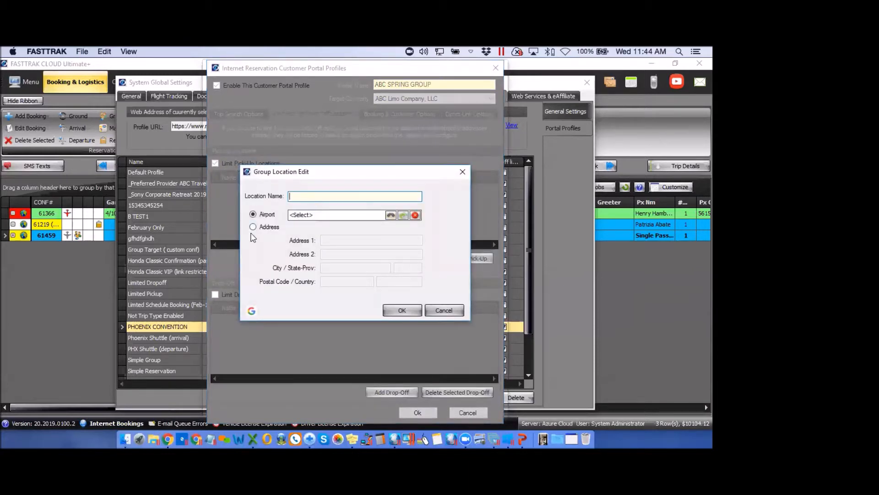
pyautogui.click(328, 215)
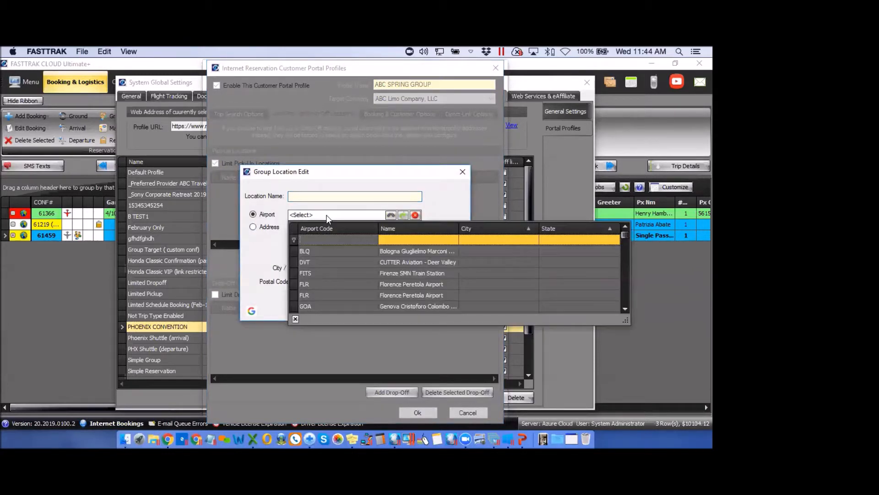
pyautogui.write('phx')
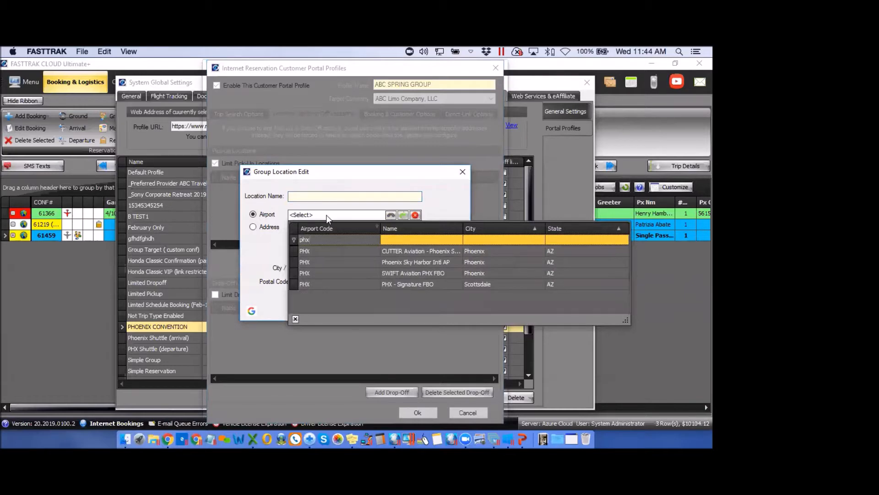
pyautogui.click(306, 262)
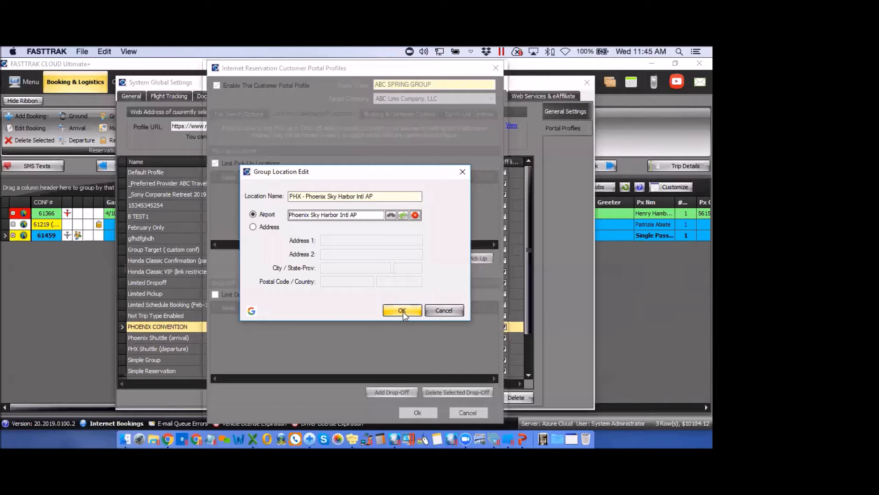
pyautogui.click(402, 311)
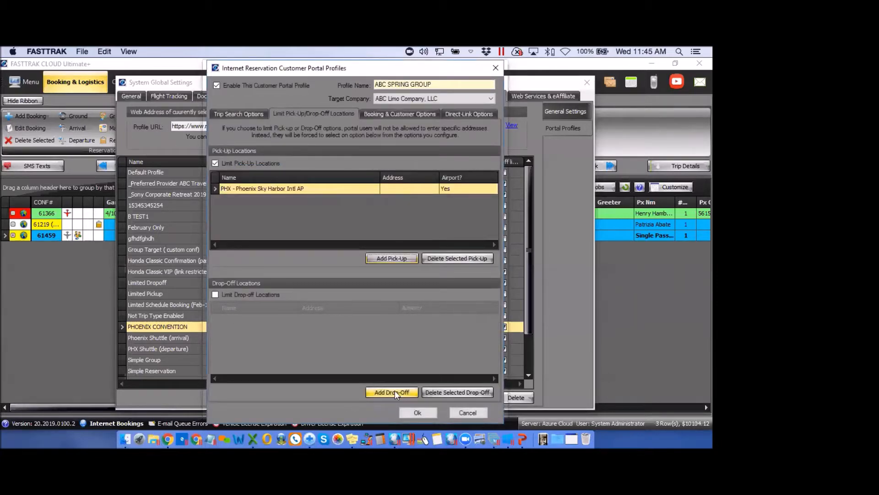
pyautogui.click(216, 294)
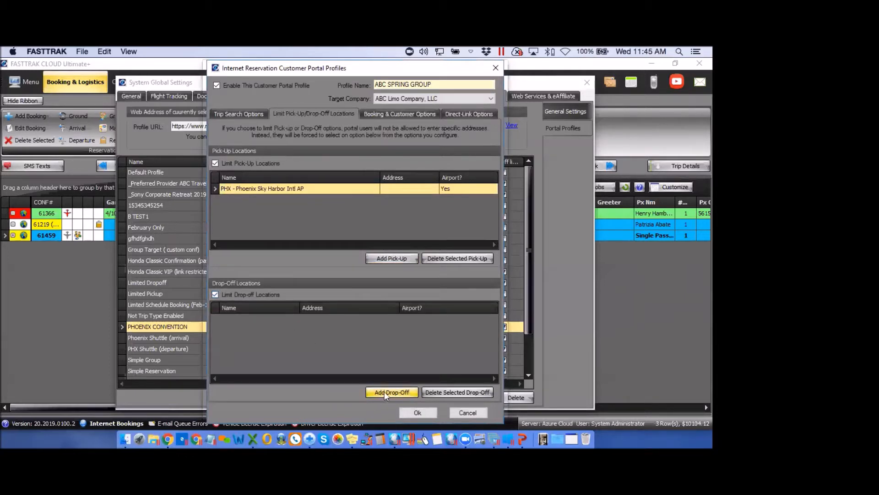
# Add the Pointe Hilton Tapatio Cliffs Resort address as the allowed drop-off location
pyautogui.click(384, 392)
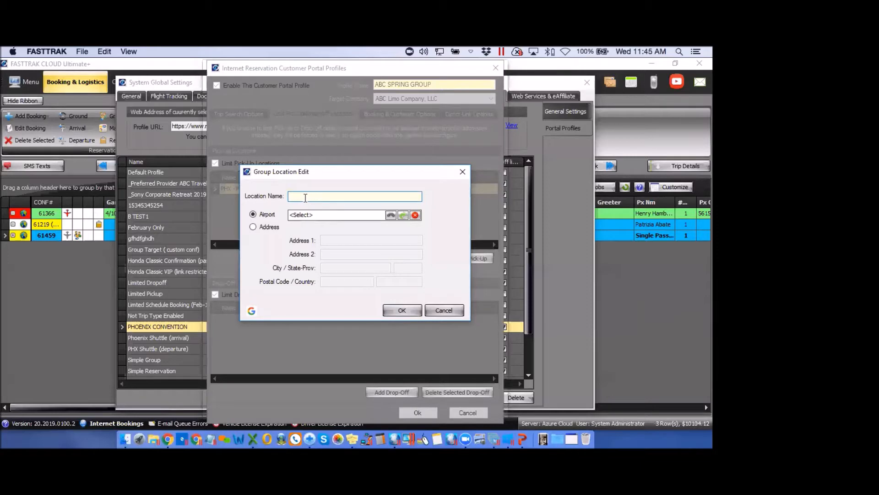
pyautogui.click(255, 228)
pyautogui.click(326, 239)
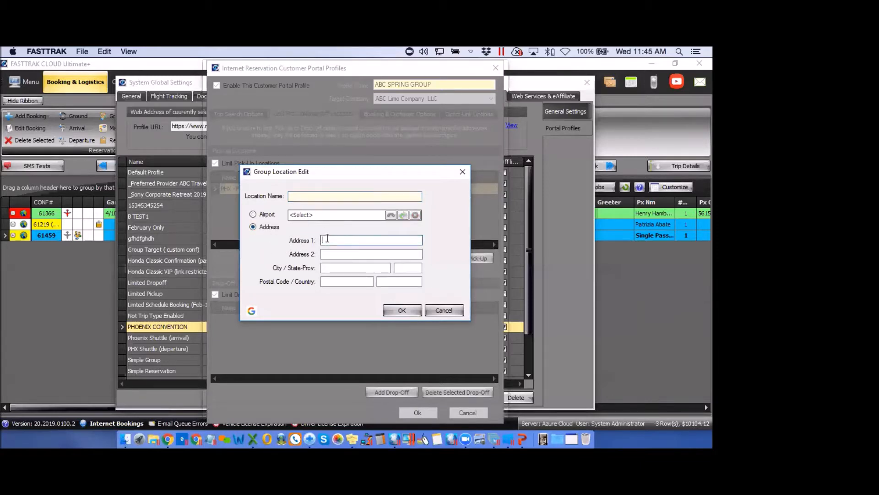
pyautogui.write('p')
pyautogui.write('nte tap')
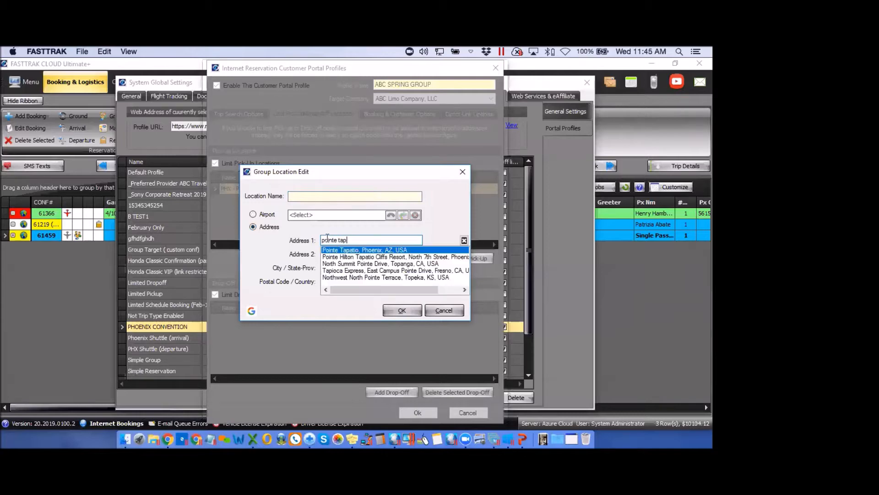
pyautogui.click(357, 257)
pyautogui.click(406, 311)
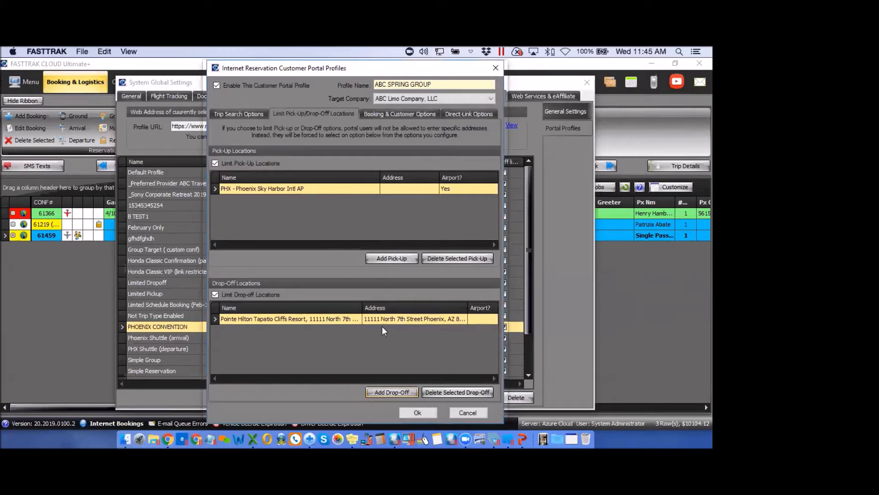
pyautogui.click(397, 114)
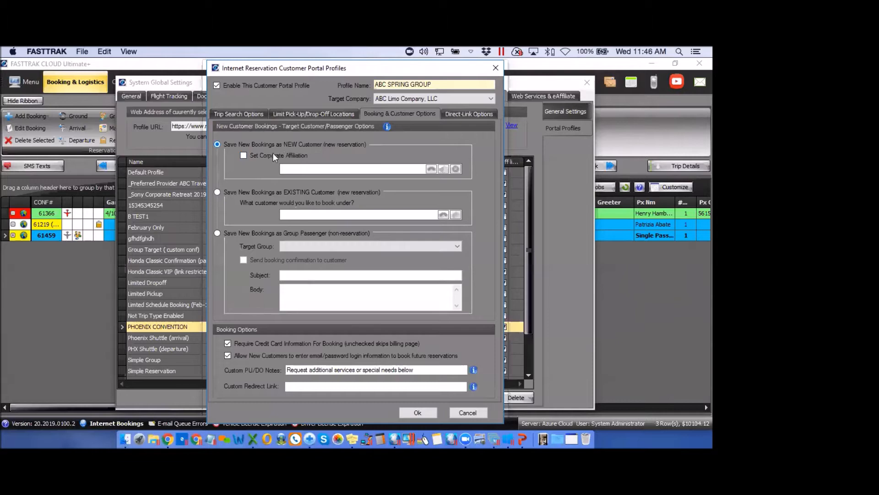
# Check 'Set Corporate Affiliation' on the Booking & Customer Options tab
pyautogui.click(244, 156)
# Uncheck corporate affiliation, try the EXISTING customer lookup, then revert to saving as NEW customer
pyautogui.click(244, 155)
pyautogui.click(293, 203)
pyautogui.click(217, 192)
pyautogui.click(445, 215)
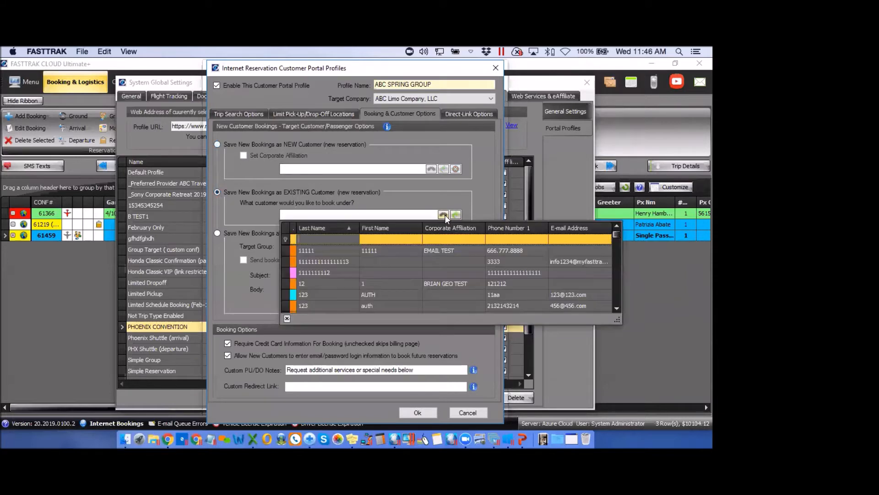
pyautogui.click(424, 200)
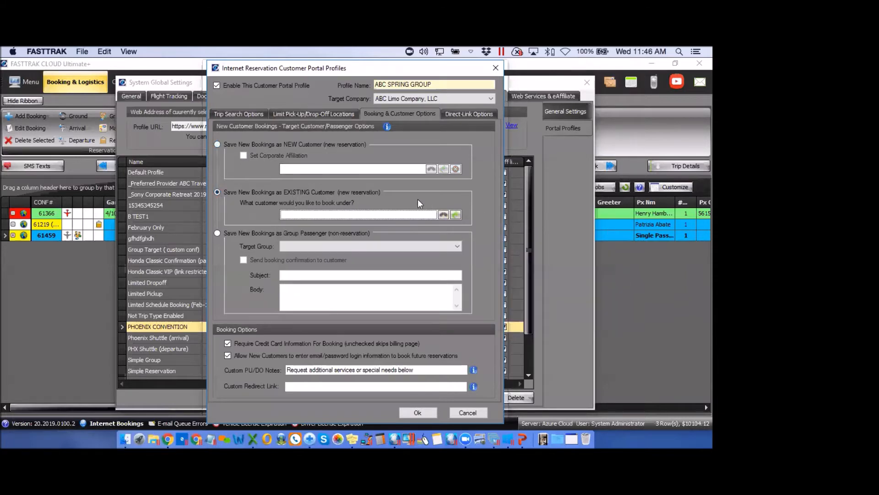
pyautogui.click(218, 144)
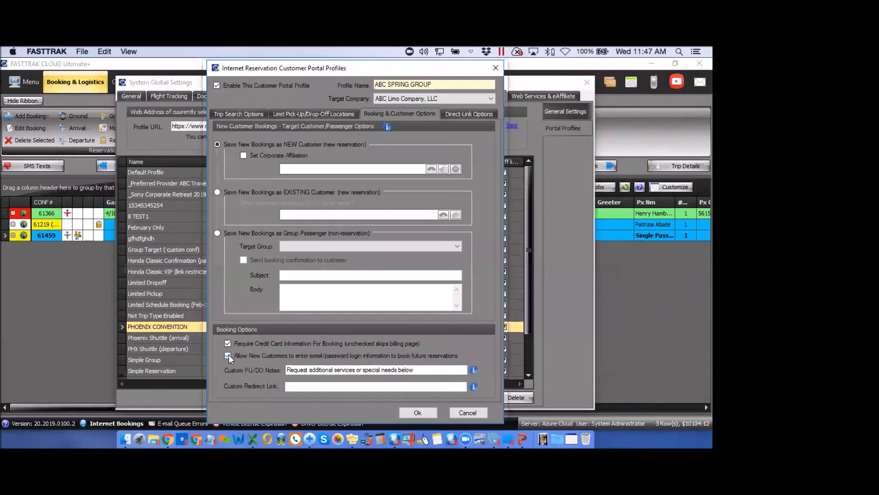
pyautogui.click(467, 118)
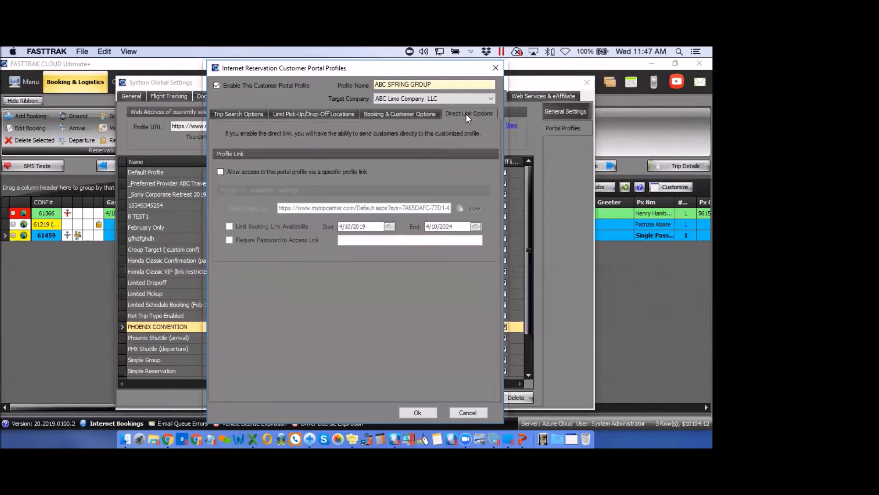
# Allow access via the profile's own link, limiting its availability to end 4/17/2024
pyautogui.click(221, 172)
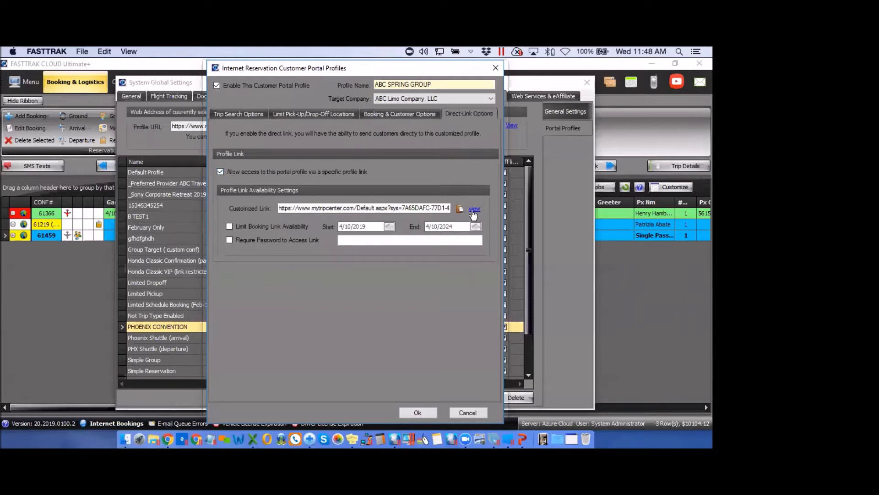
pyautogui.click(230, 225)
pyautogui.click(476, 226)
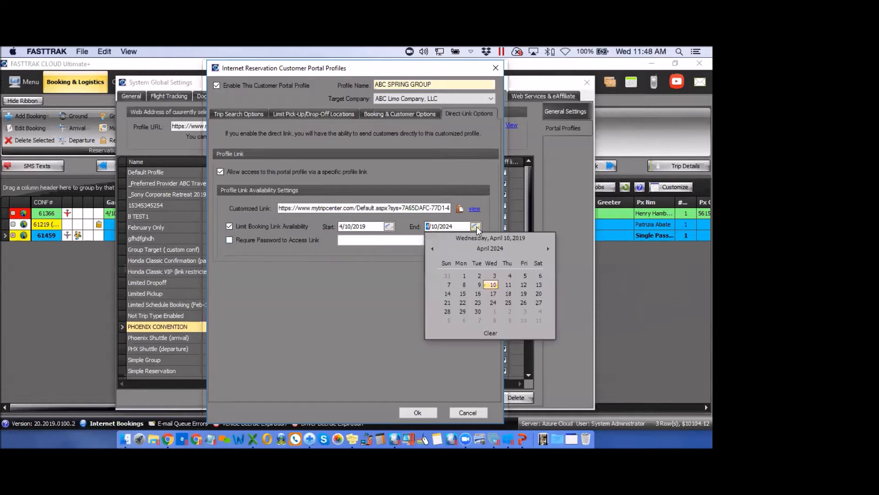
pyautogui.click(493, 293)
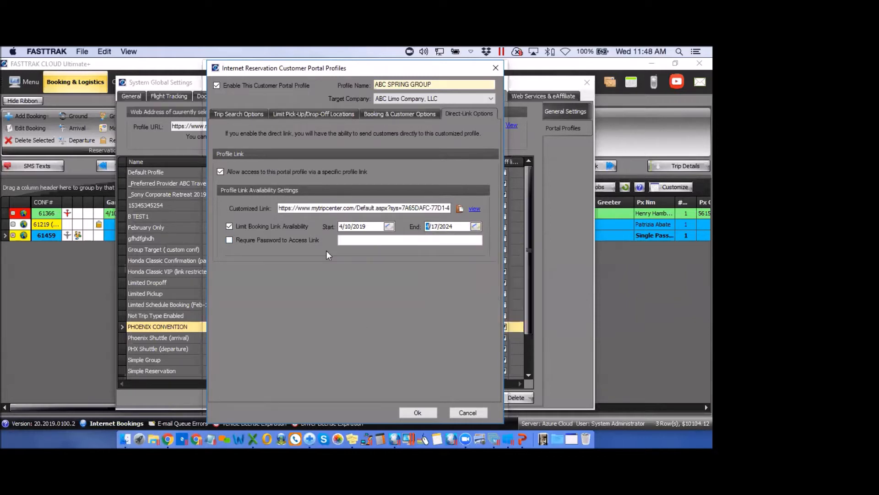
pyautogui.click(250, 116)
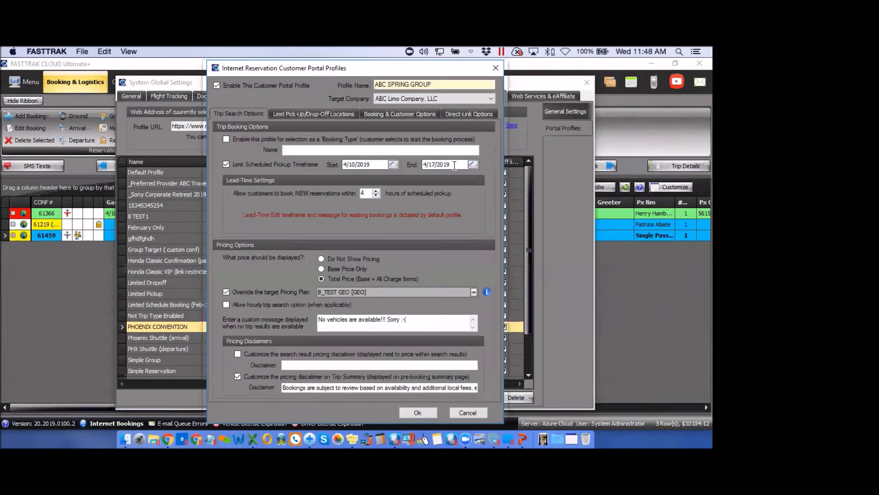
pyautogui.click(471, 115)
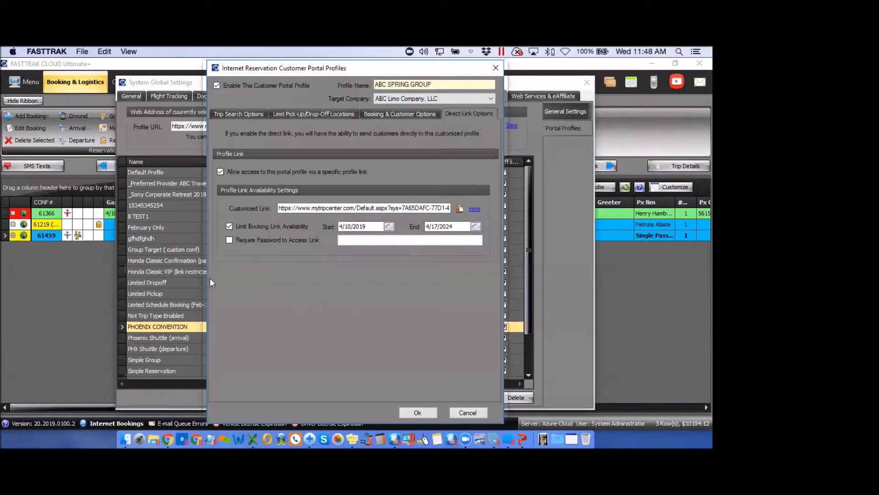
# Require a password for the direct link, enter it, and save the profile
pyautogui.click(230, 240)
pyautogui.click(341, 239)
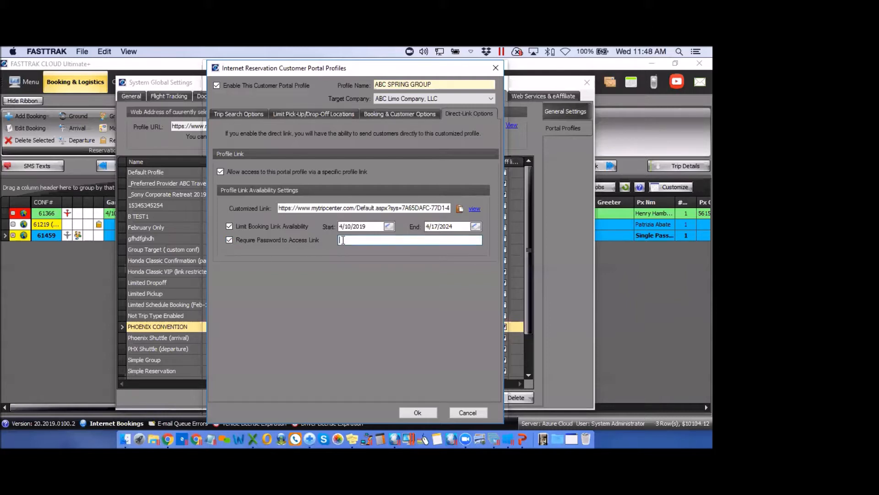
pyautogui.write('TEST123')
pyautogui.click(414, 410)
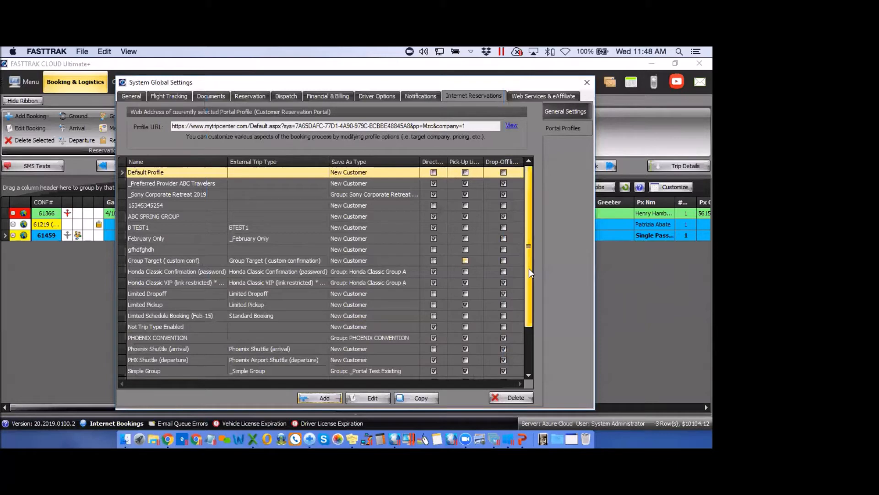
# Select the ABC SPRING GROUP row and view its Profile URL in the browser
pyautogui.scroll(-3, 529, 269)
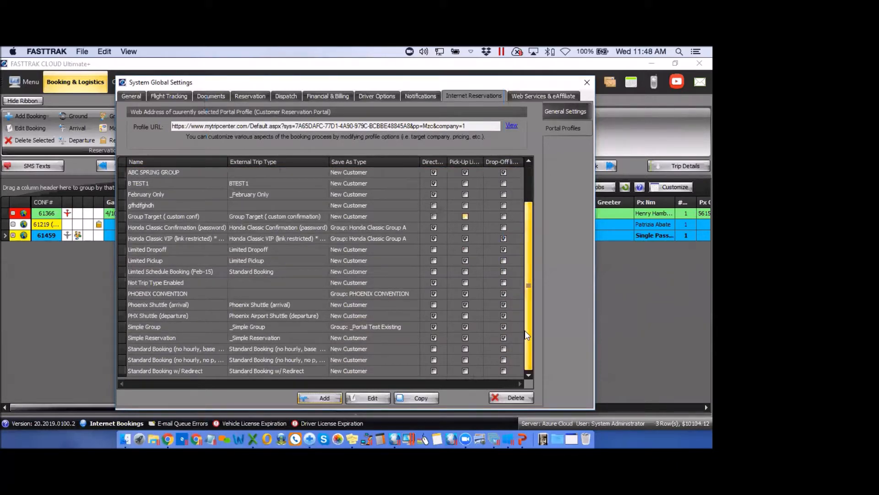
pyautogui.click(402, 172)
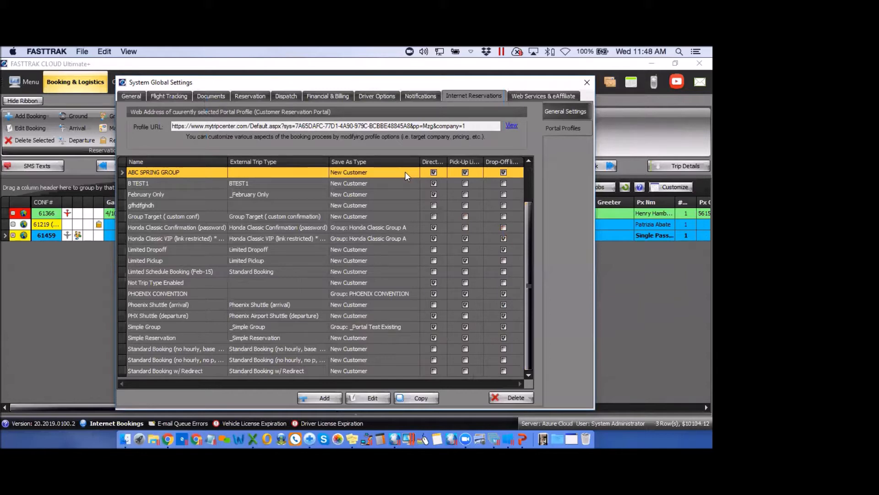
pyautogui.click(512, 126)
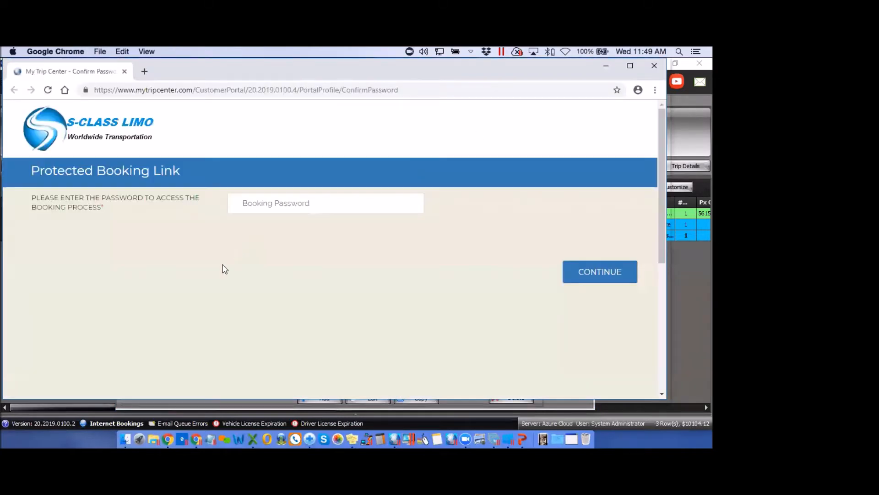
# Enter the booking password and search vehicles from PHX to Pointe Hilton Tapatio Cliffs, 04/16/2019 8:20 AM
pyautogui.click(269, 204)
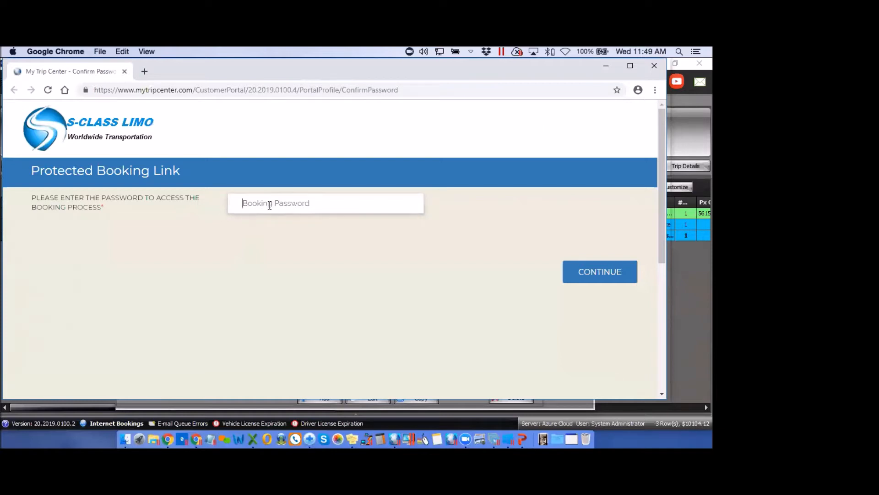
pyautogui.write('••')
pyautogui.click(588, 276)
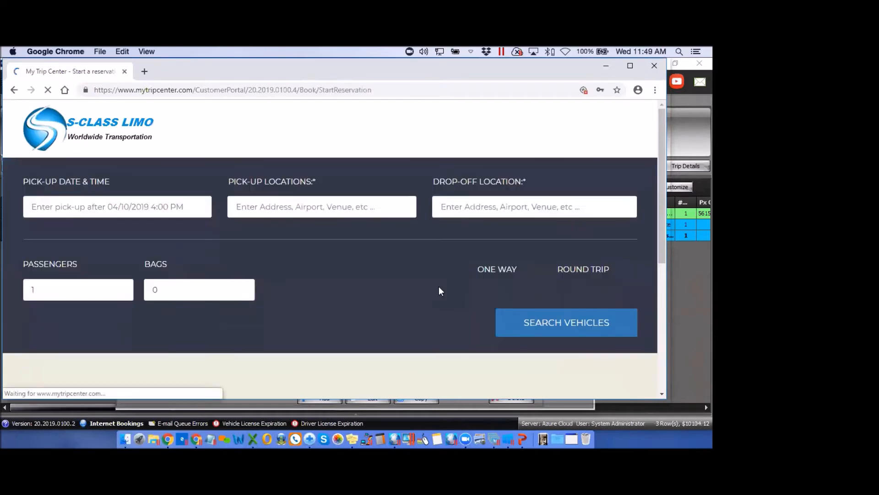
pyautogui.click(136, 206)
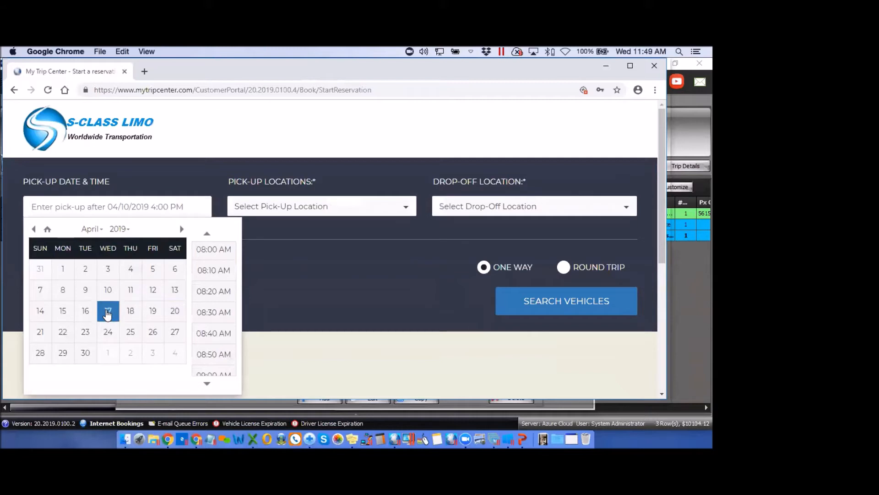
pyautogui.click(85, 311)
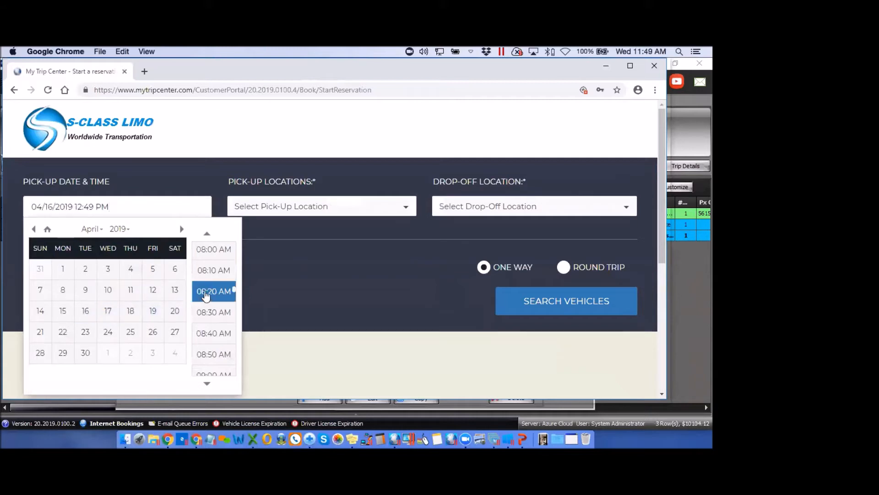
pyautogui.click(205, 294)
pyautogui.click(306, 210)
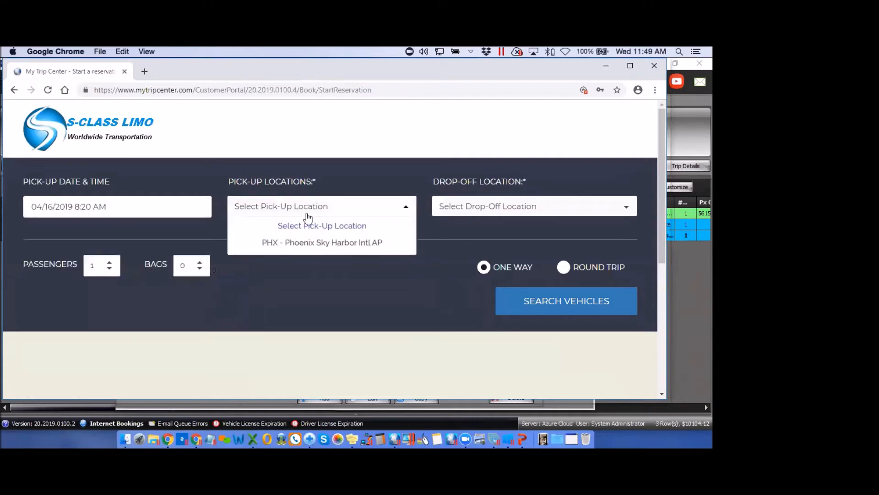
pyautogui.click(310, 245)
pyautogui.click(512, 211)
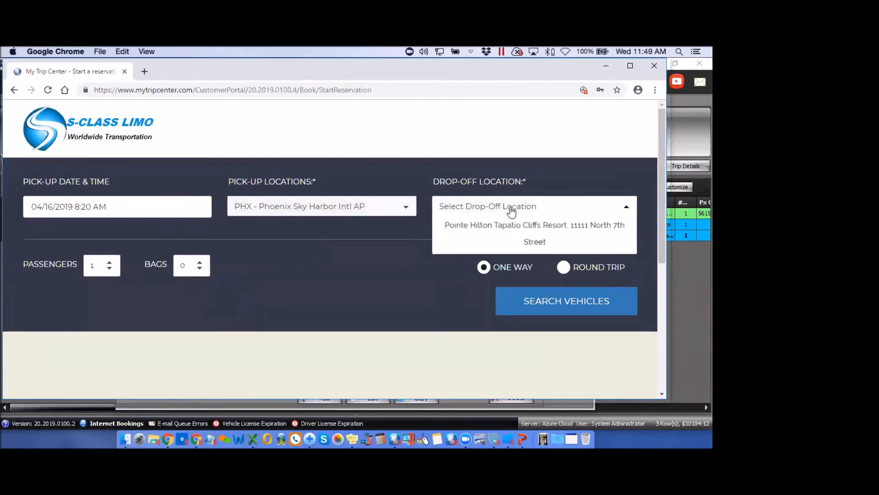
pyautogui.click(517, 243)
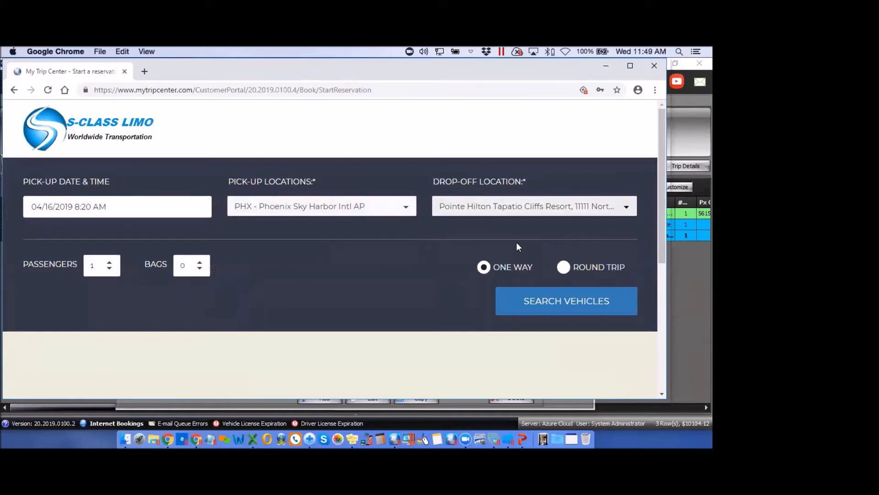
pyautogui.click(564, 307)
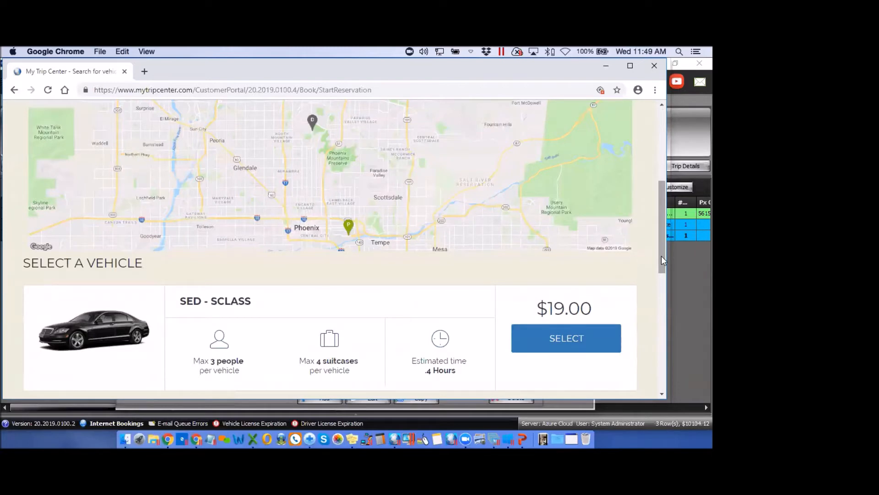
# Select the $112.75 SEDAN and fill in the passenger's name, cell phone and e-mail
pyautogui.moveTo(661, 255); pyautogui.dragTo(661, 296)
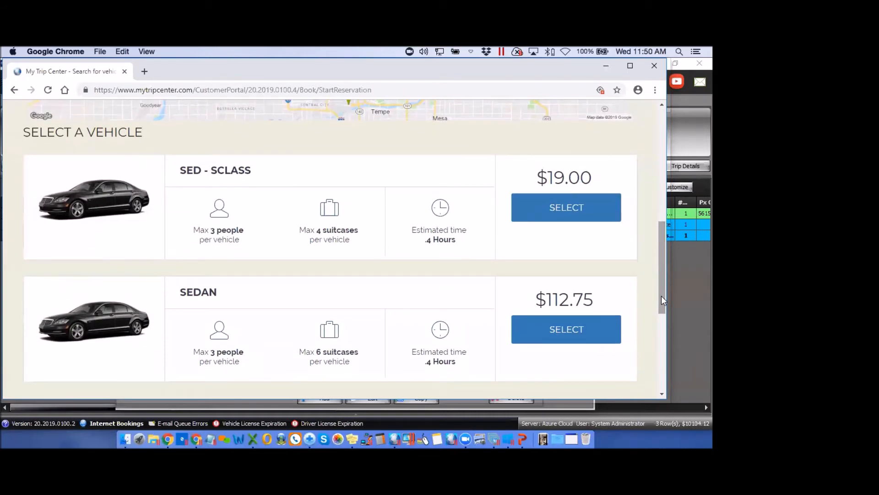
pyautogui.moveTo(535, 368)
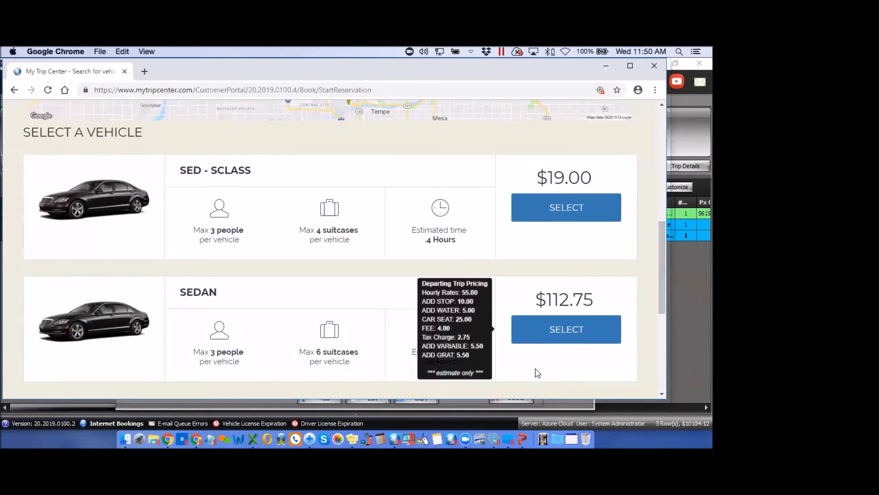
pyautogui.click(562, 328)
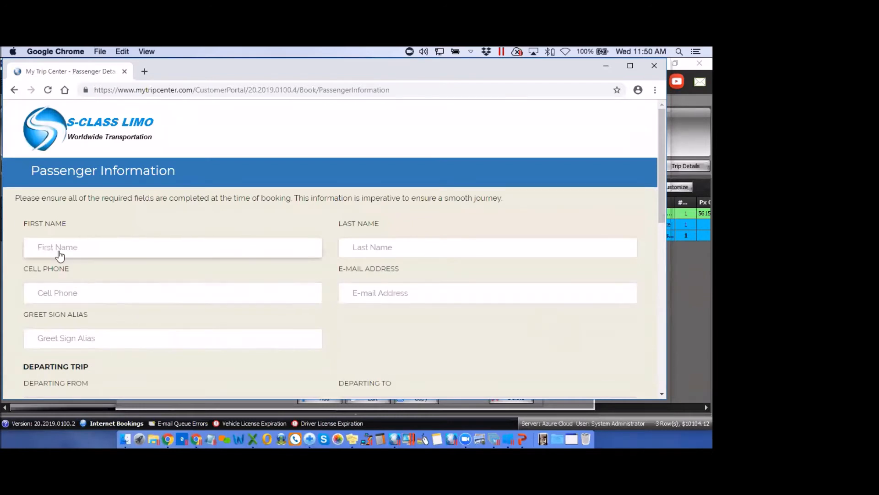
pyautogui.click(45, 247)
pyautogui.write('TEST')
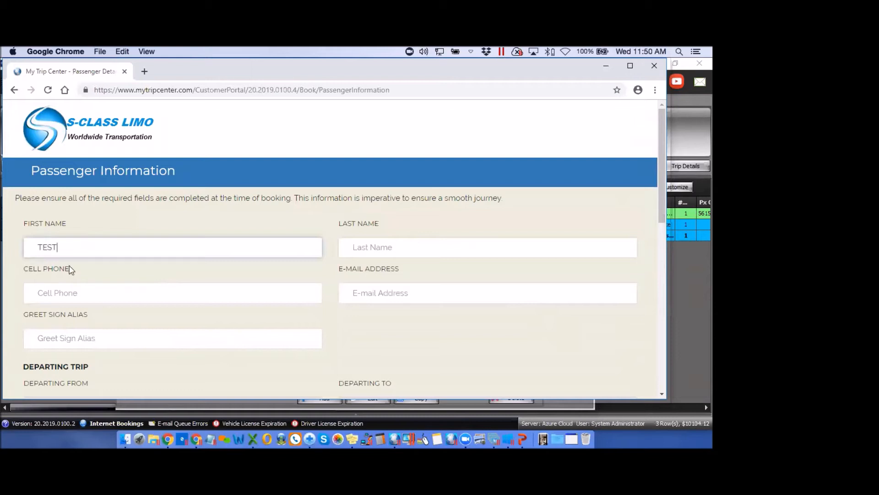
pyautogui.click(393, 248)
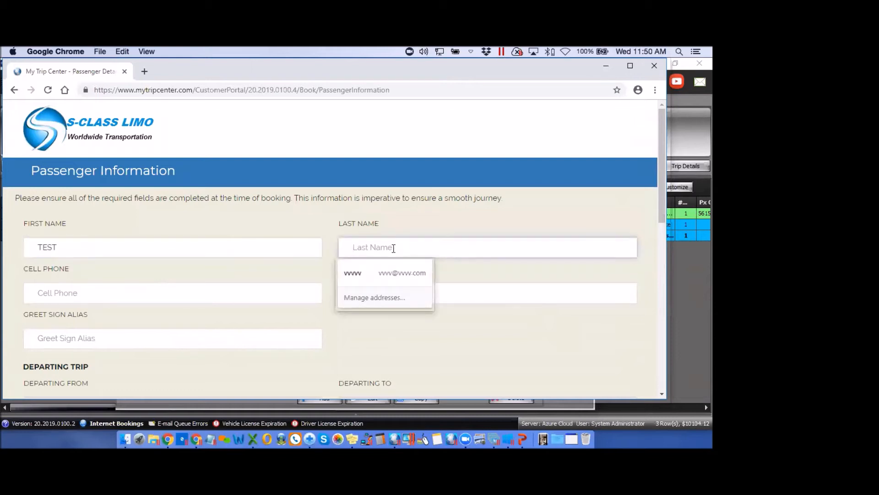
pyautogui.write('TEST')
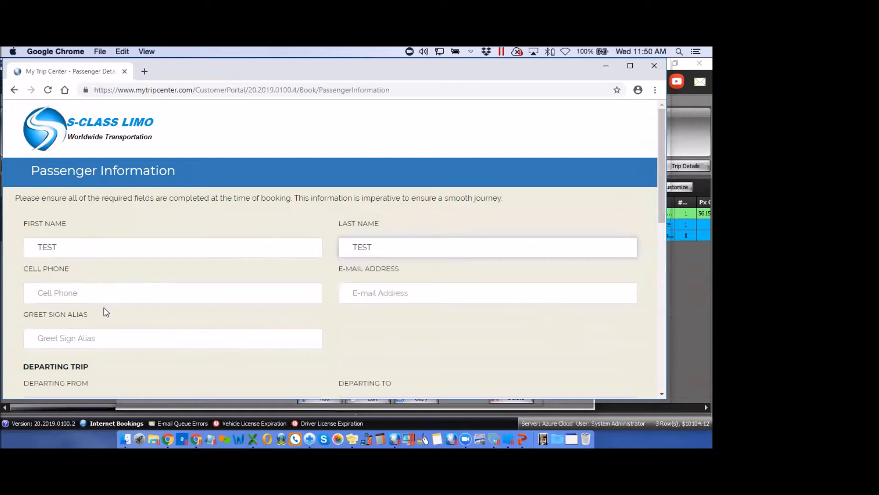
pyautogui.click(98, 292)
pyautogui.write('44444')
pyautogui.click(348, 296)
pyautogui.write('3333@33')
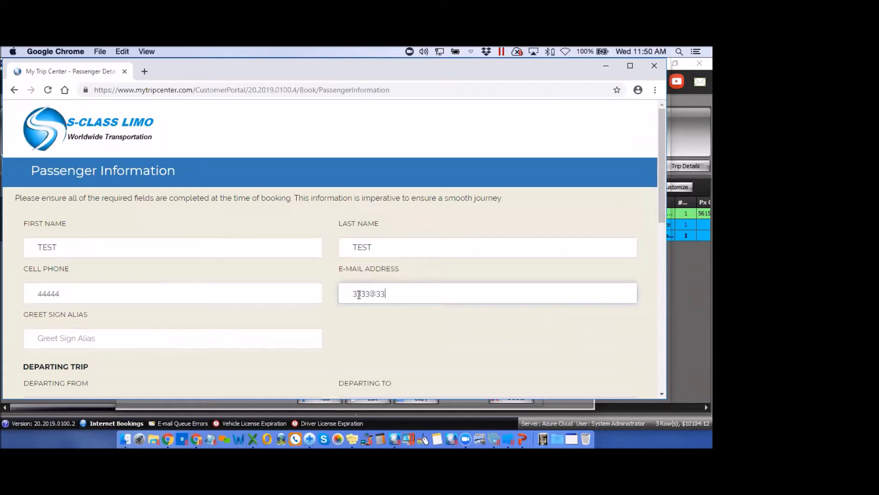
pyautogui.write('33.com')
# Choose American Airlines (CURB PICK UP) (AA), enter flight number 123, and continue to billing
pyautogui.scroll(-2, 248, 330)
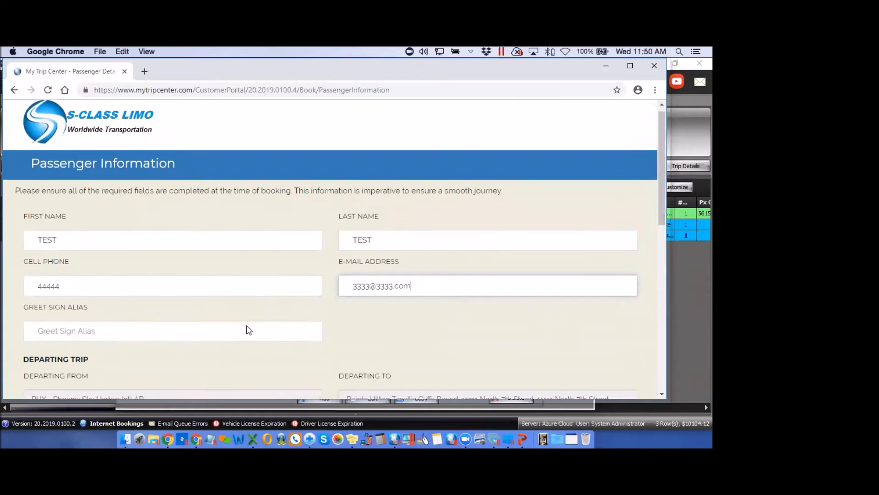
pyautogui.scroll(-5, 248, 330)
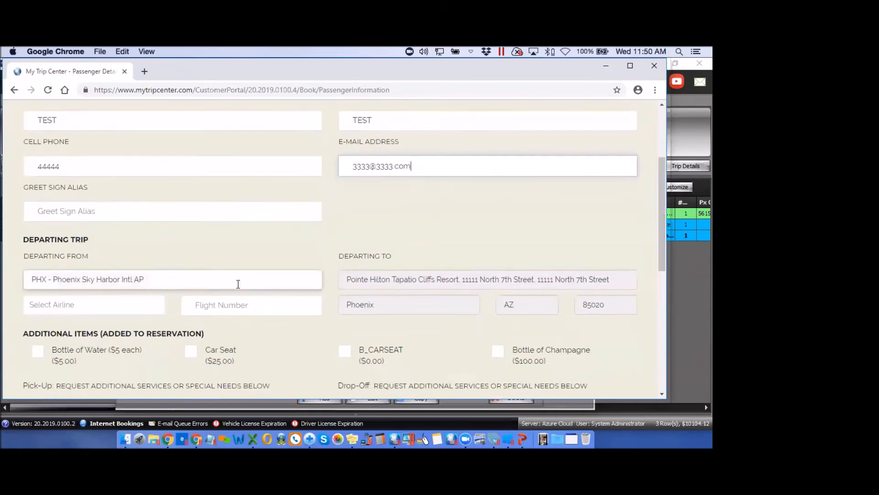
pyautogui.click(110, 302)
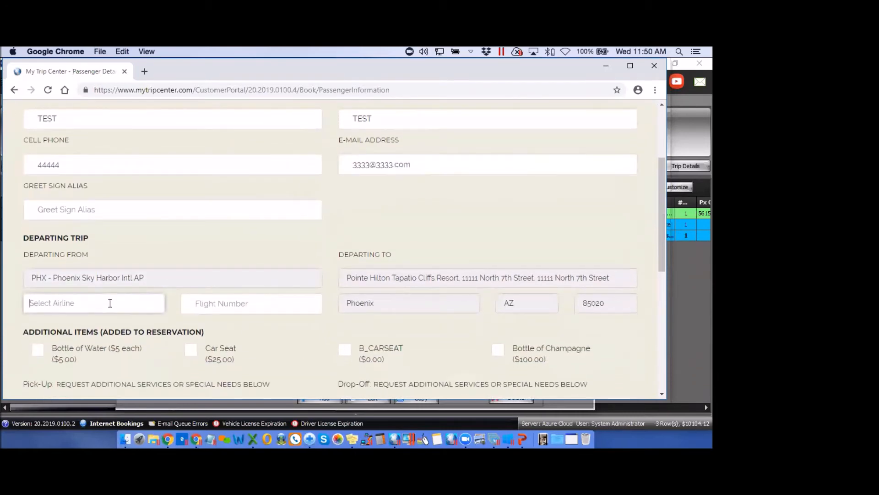
pyautogui.write('aa')
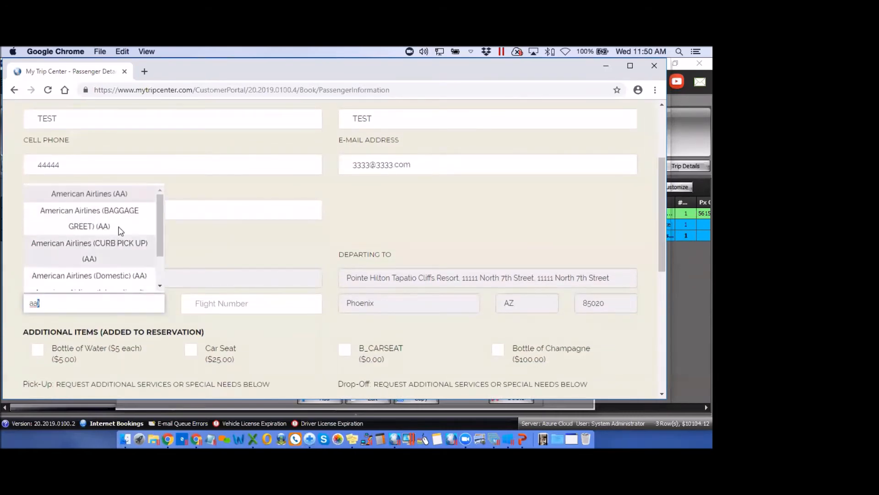
pyautogui.click(119, 247)
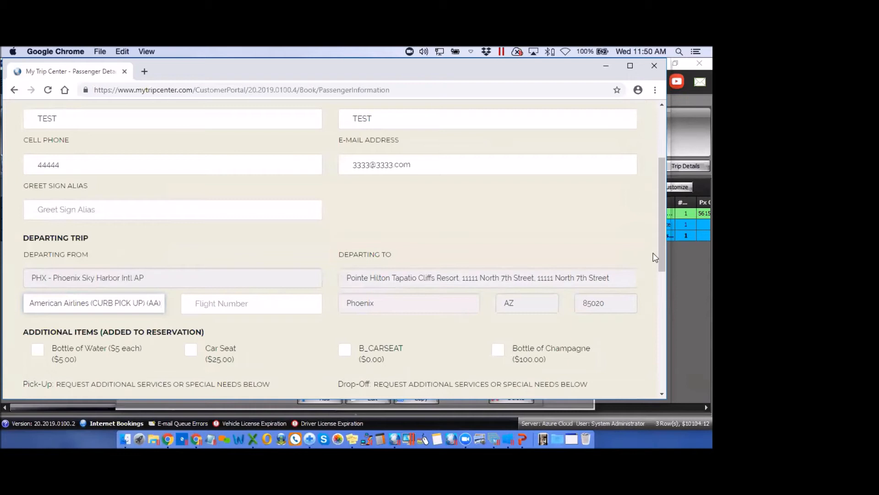
pyautogui.moveTo(661, 265); pyautogui.dragTo(661, 306)
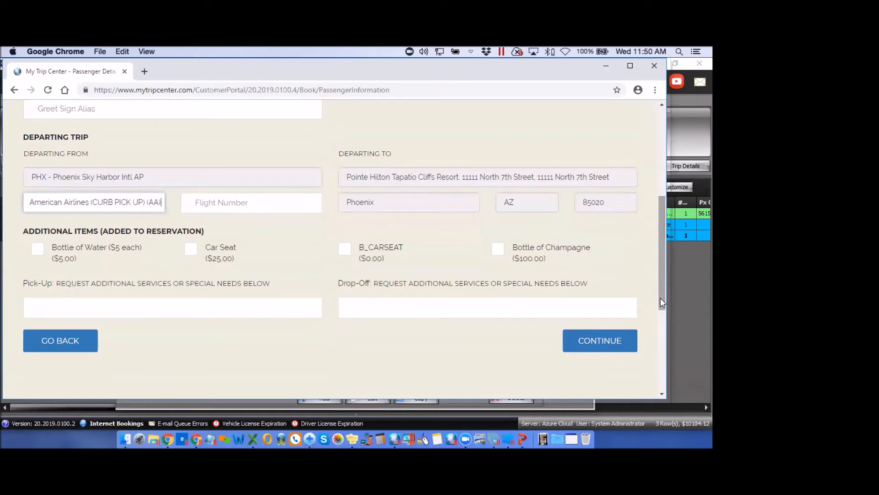
pyautogui.moveTo(661, 302); pyautogui.dragTo(661, 307)
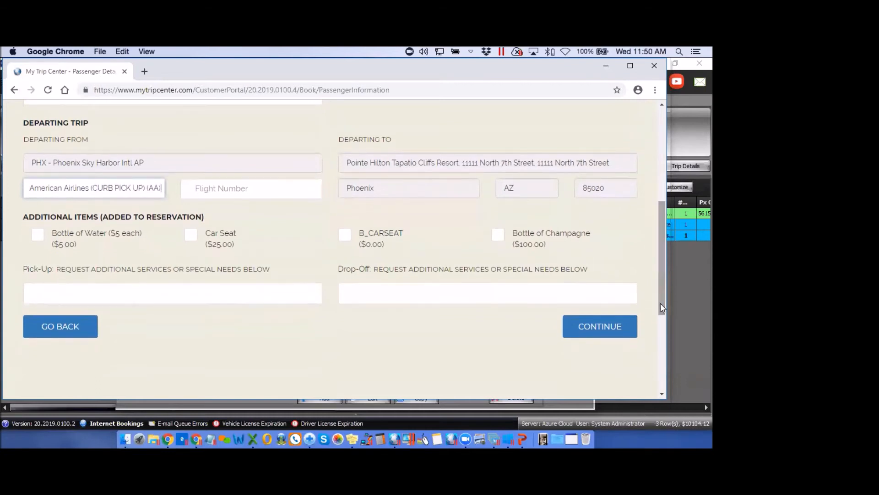
pyautogui.click(613, 326)
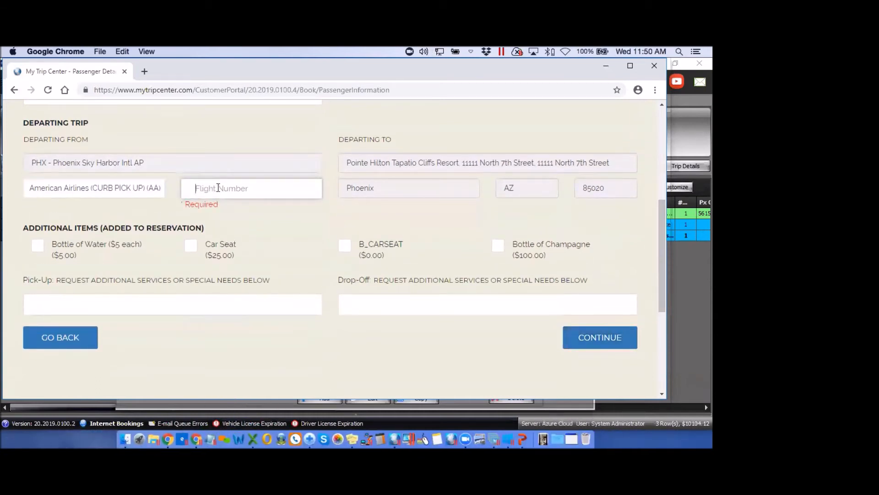
pyautogui.write('123')
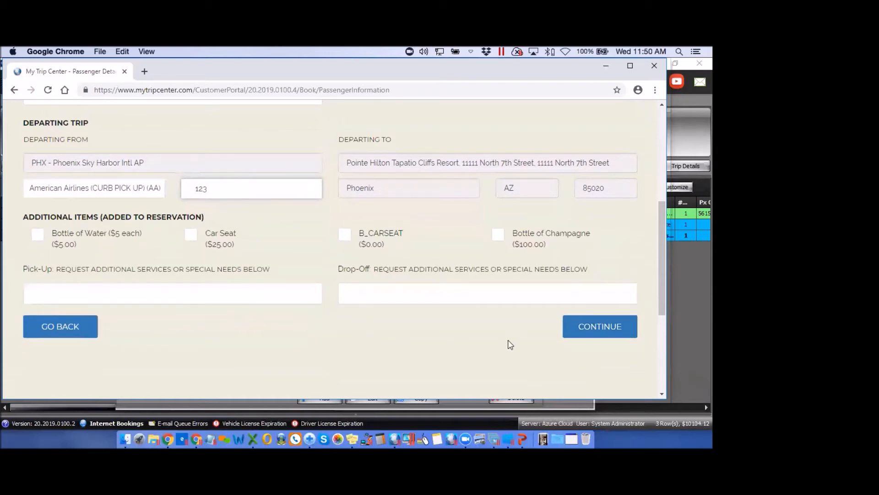
pyautogui.click(602, 328)
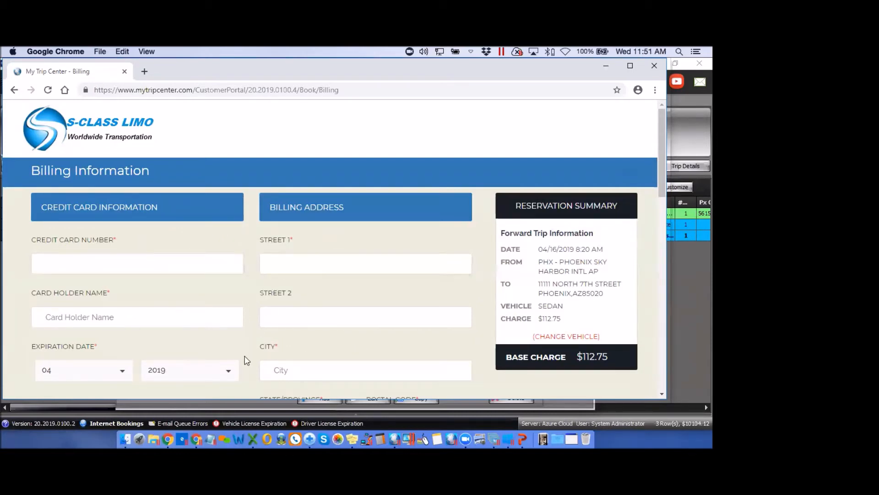
# Look over the test booking's New Customer and Billing Information sections, then close the My Trip Center window
pyautogui.scroll(-2, 246, 361)
pyautogui.scroll(-6, 247, 360)
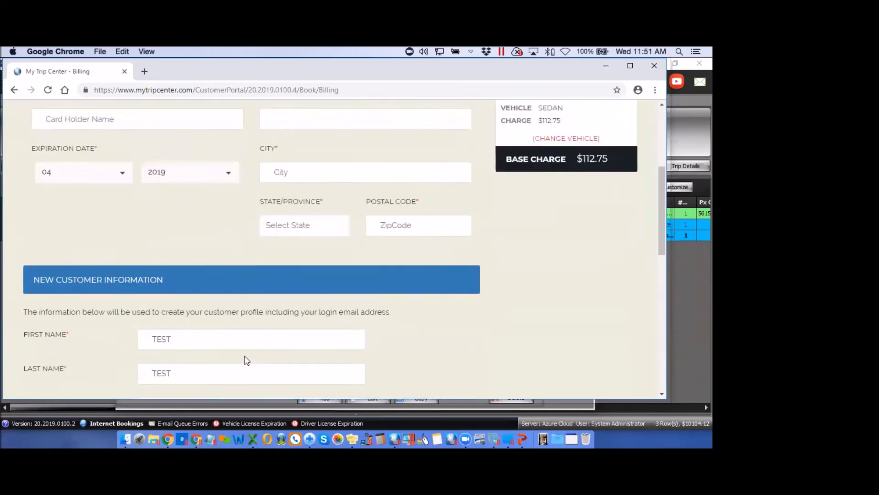
pyautogui.scroll(-4, 247, 361)
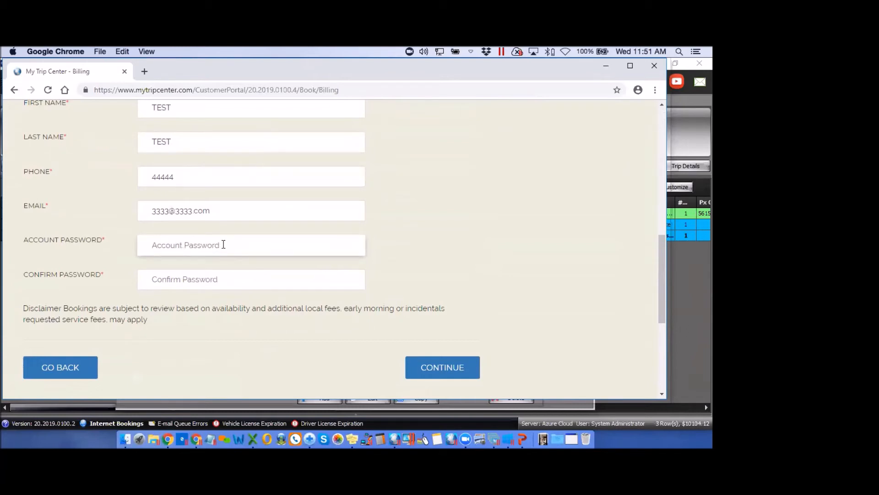
pyautogui.scroll(3, 223, 244)
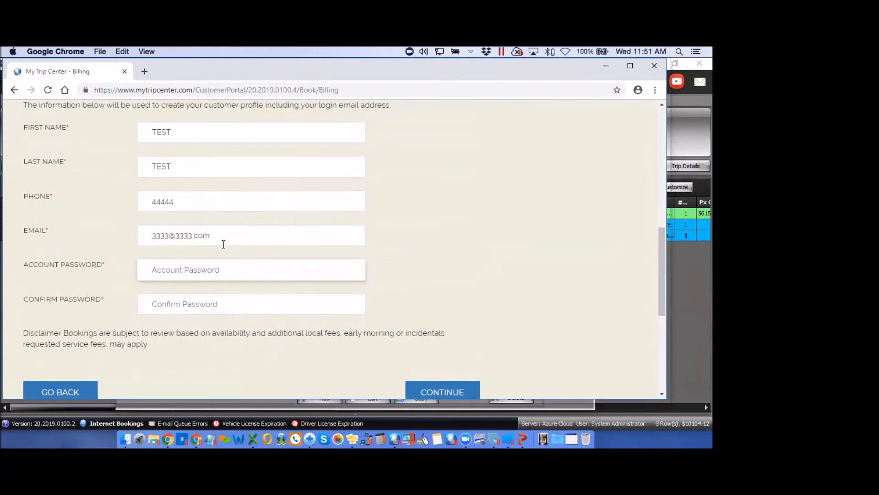
pyautogui.scroll(-1, 224, 243)
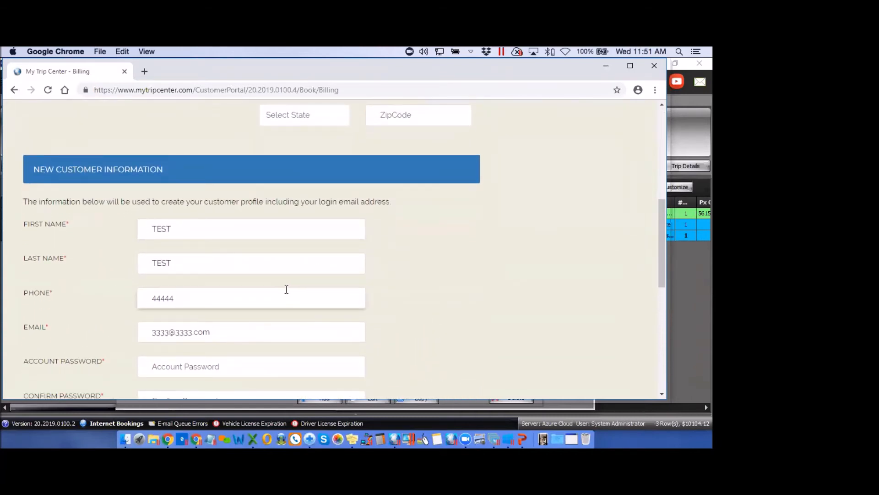
pyautogui.scroll(1, 514, 318)
pyautogui.scroll(5, 515, 319)
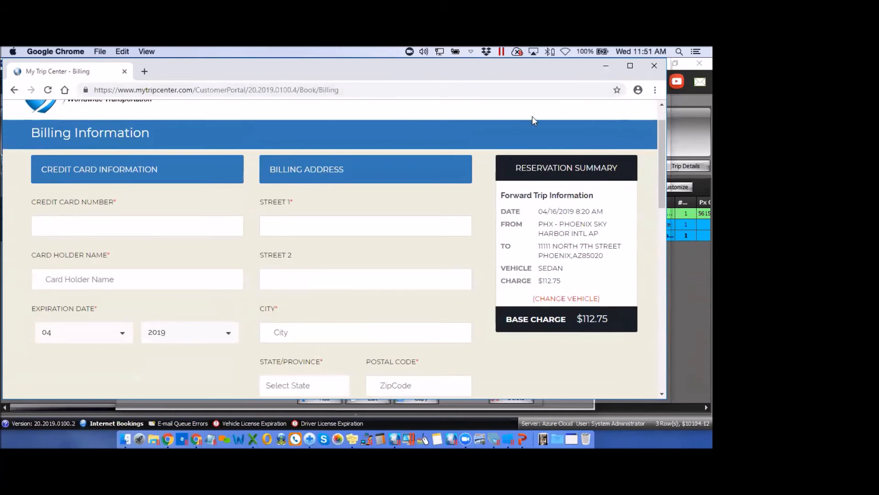
pyautogui.click(654, 67)
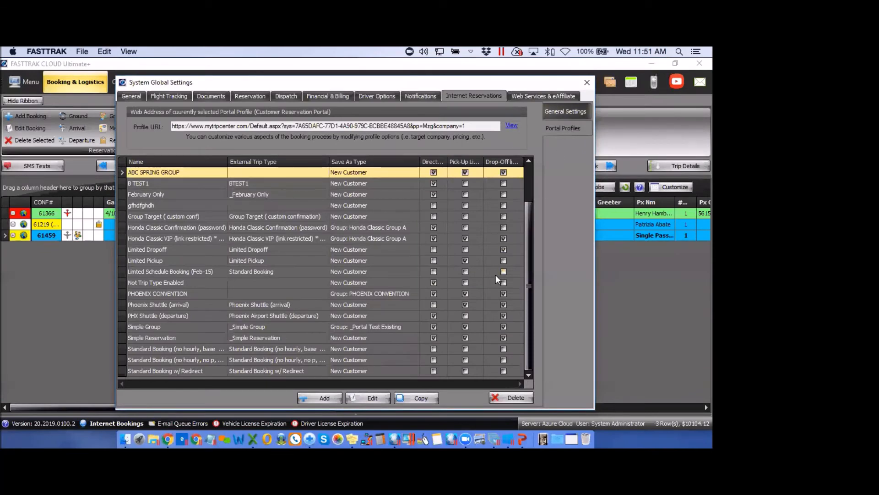
# Close System Global Settings to get back to the Booking & Logistics reservation grid
pyautogui.click(587, 82)
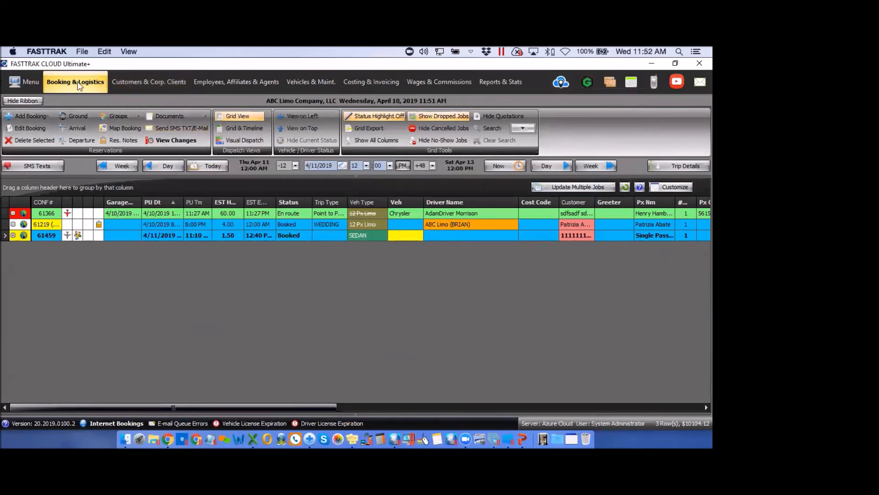
# In Group Management, discard a new Add Group, then open the TEST DEMO group for editing
pyautogui.click(123, 117)
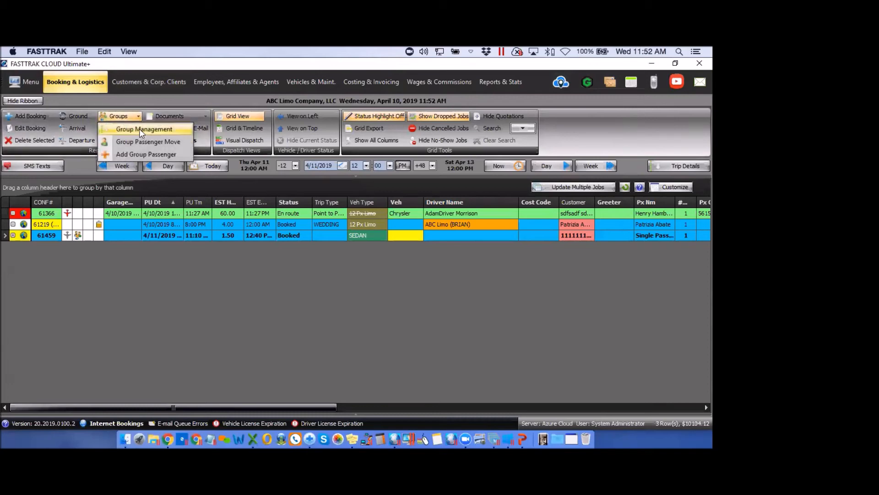
pyautogui.click(139, 128)
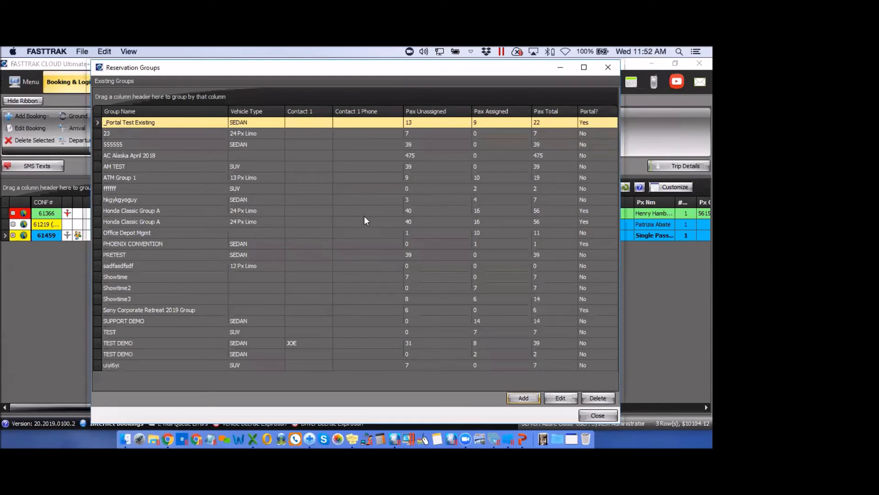
pyautogui.click(524, 398)
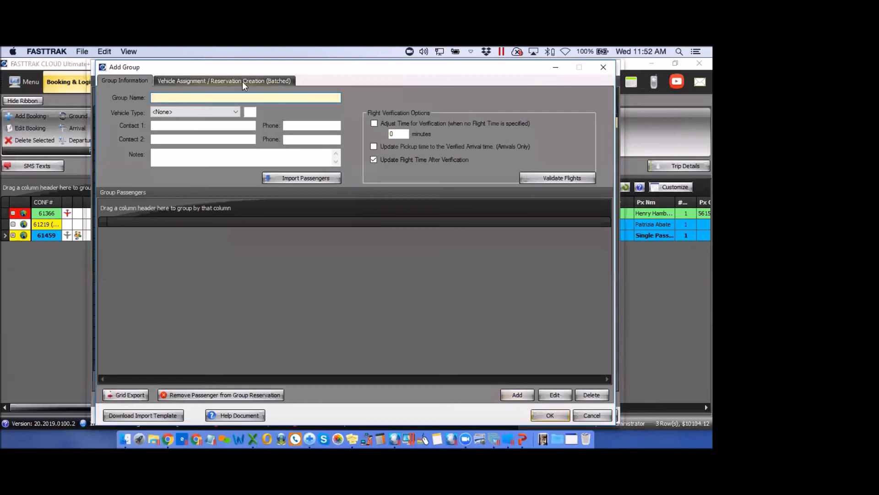
pyautogui.click(602, 68)
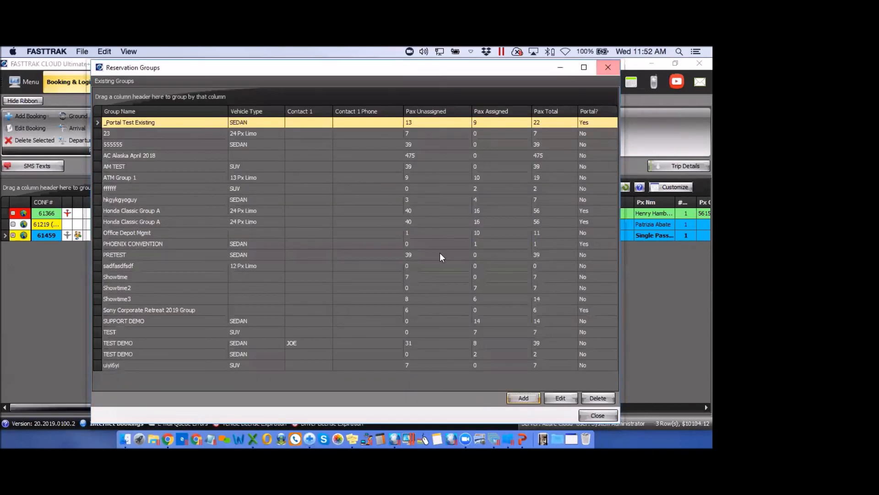
pyautogui.click(444, 345)
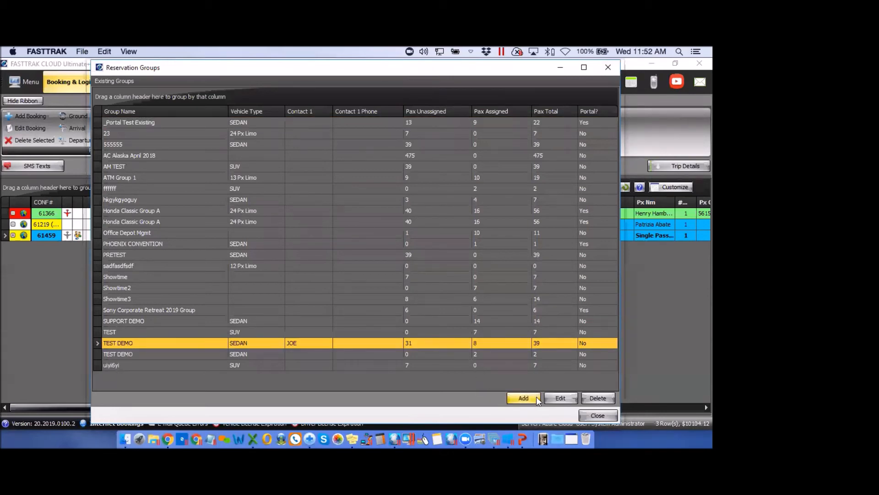
pyautogui.click(559, 399)
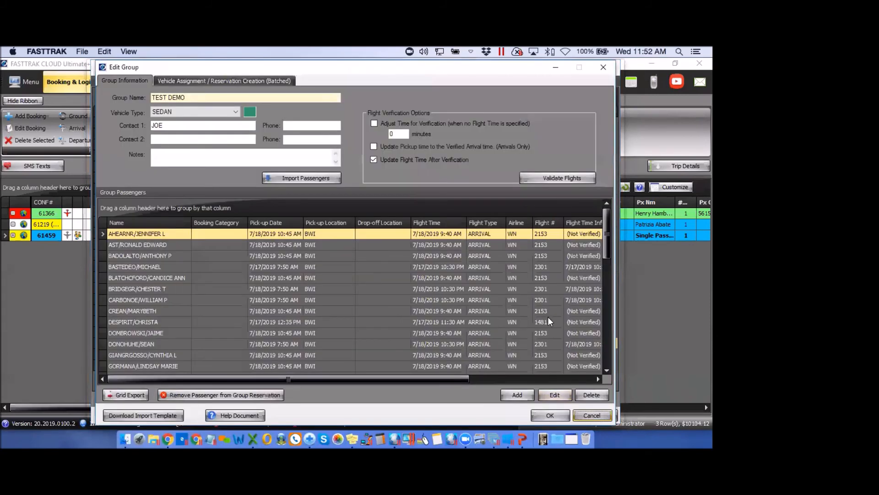
# Review TEST DEMO's passengers, including confirmation 61456 and flight 2153, and the Batched tab, then close both group windows
pyautogui.moveTo(452, 378); pyautogui.dragTo(568, 378)
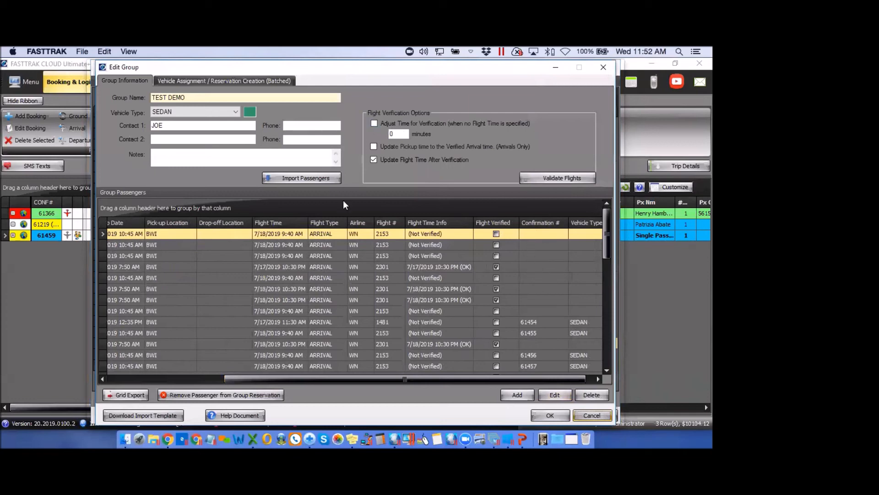
pyautogui.click(221, 81)
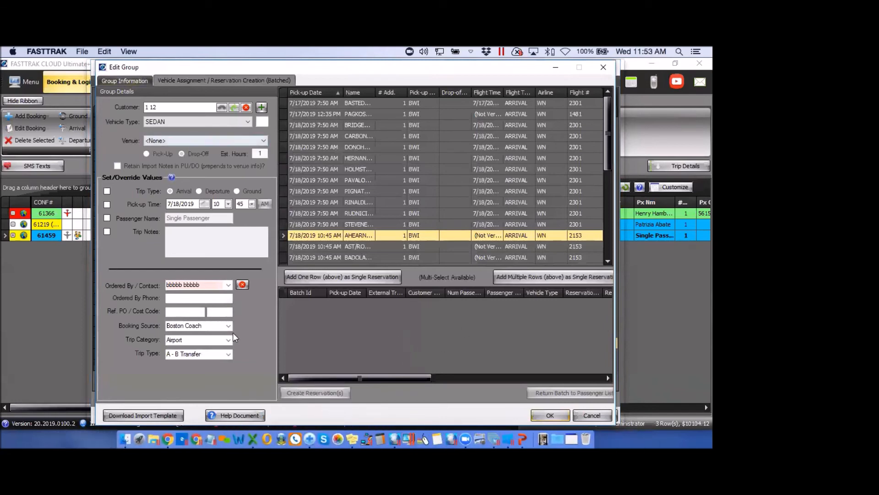
pyautogui.click(131, 80)
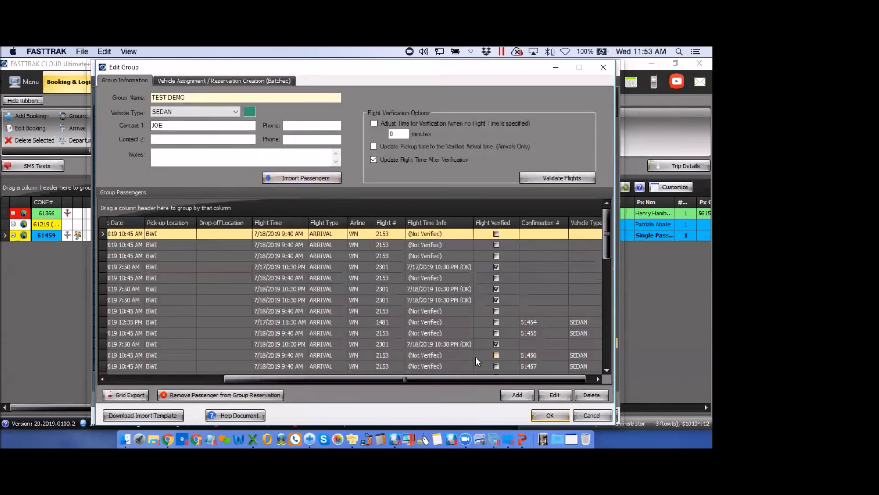
pyautogui.click(475, 356)
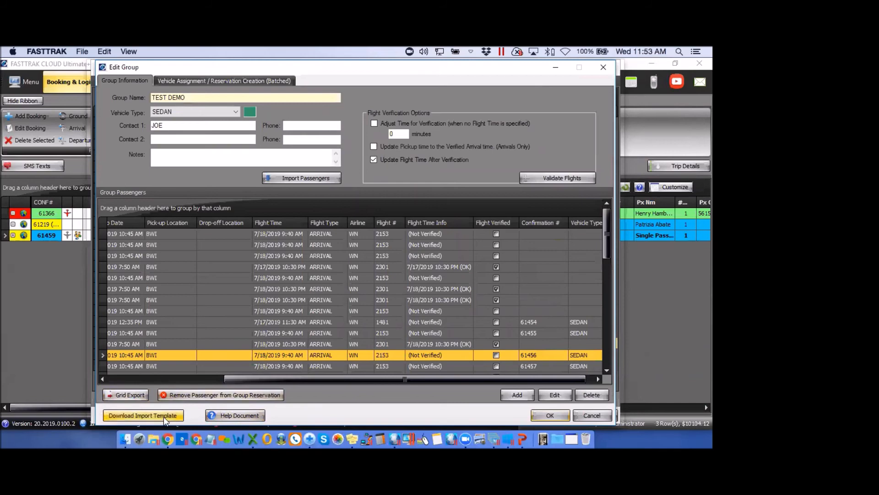
pyautogui.click(561, 278)
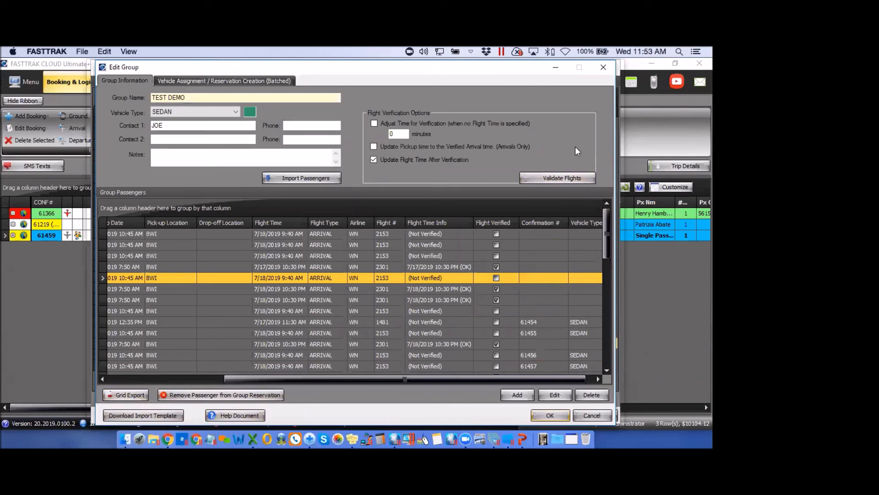
pyautogui.click(604, 68)
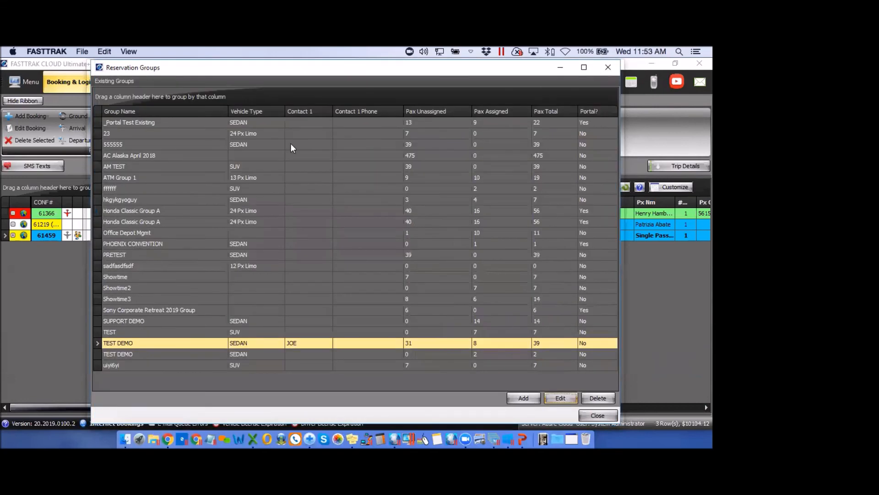
pyautogui.click(603, 68)
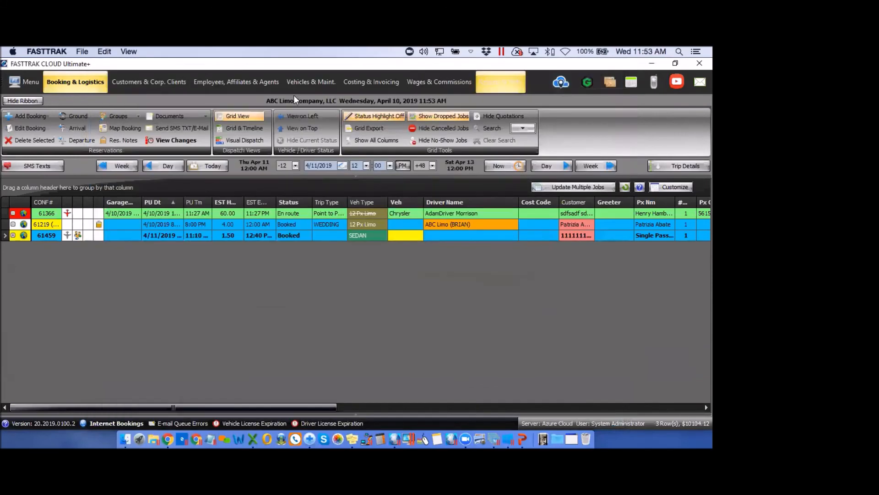
# Open the PHOENIX CONVENTION portal profile from System Global Settings > Internet Reservations > Portal Profiles
pyautogui.click(17, 81)
pyautogui.moveTo(57, 144)
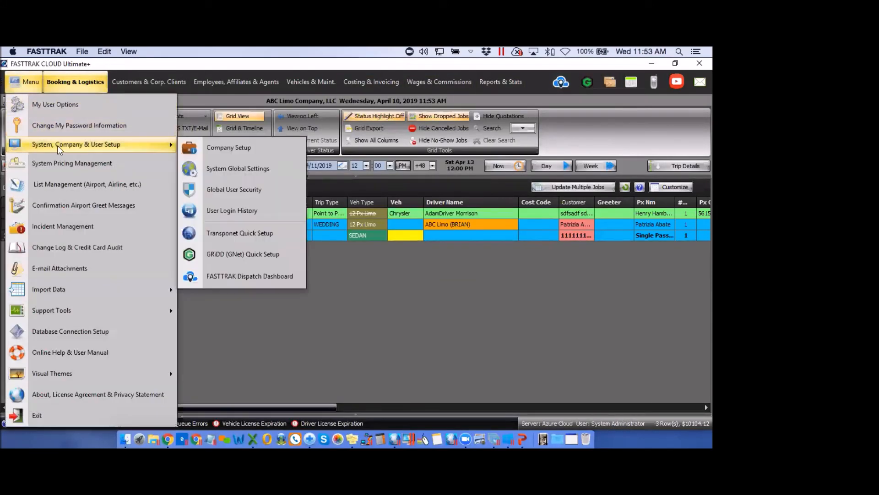
pyautogui.click(224, 168)
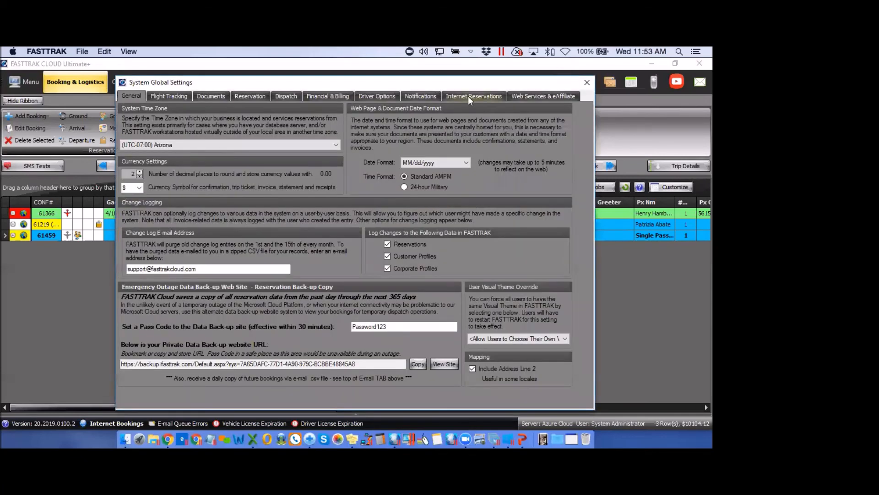
pyautogui.click(468, 96)
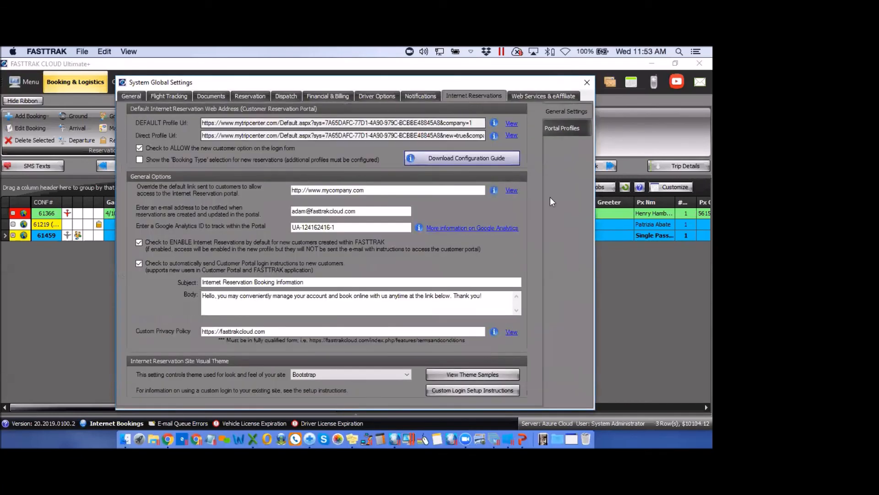
pyautogui.click(562, 128)
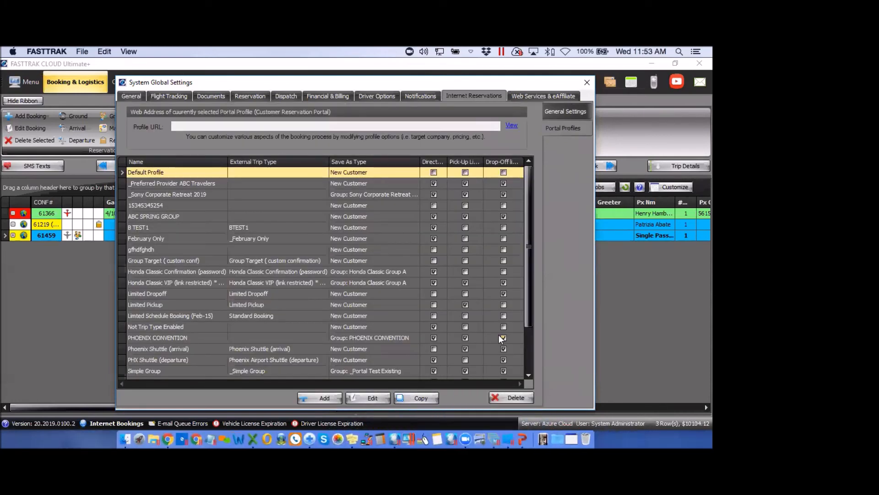
pyautogui.click(401, 342)
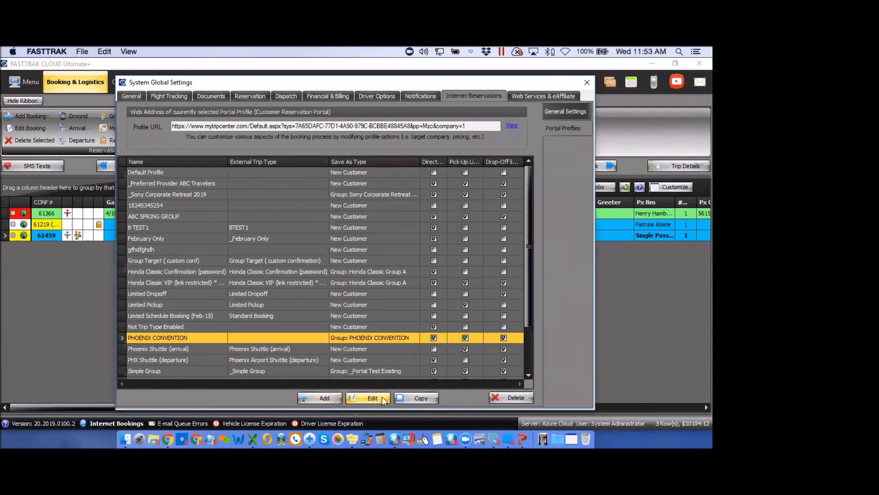
pyautogui.click(370, 397)
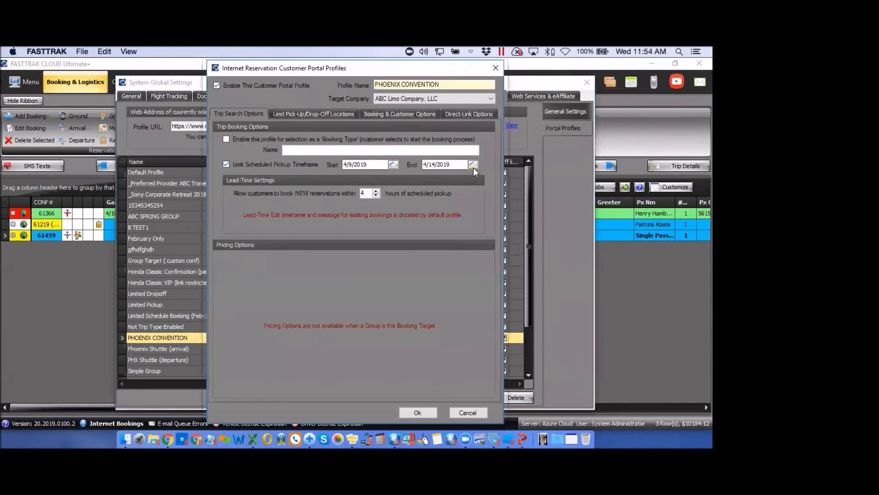
# Check PHOENIX CONVENTION's location limits, booking/group target and direct-link tabs, then close it and the global settings
pyautogui.click(320, 114)
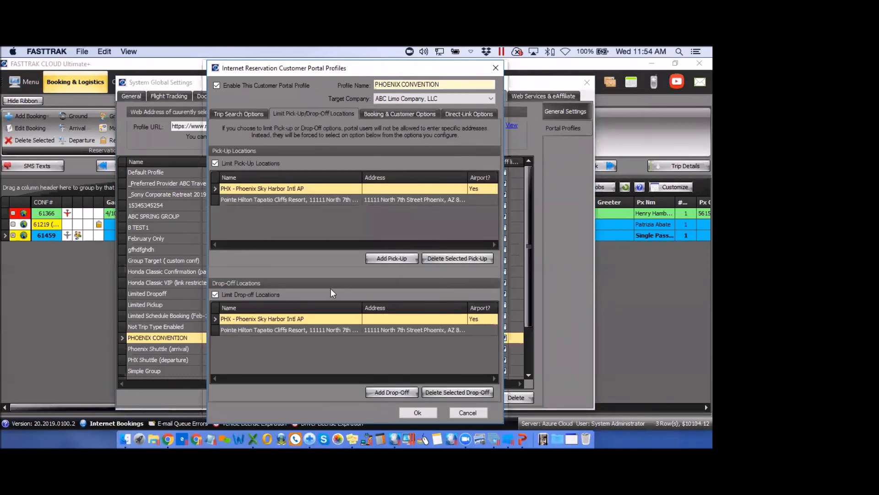
pyautogui.click(422, 114)
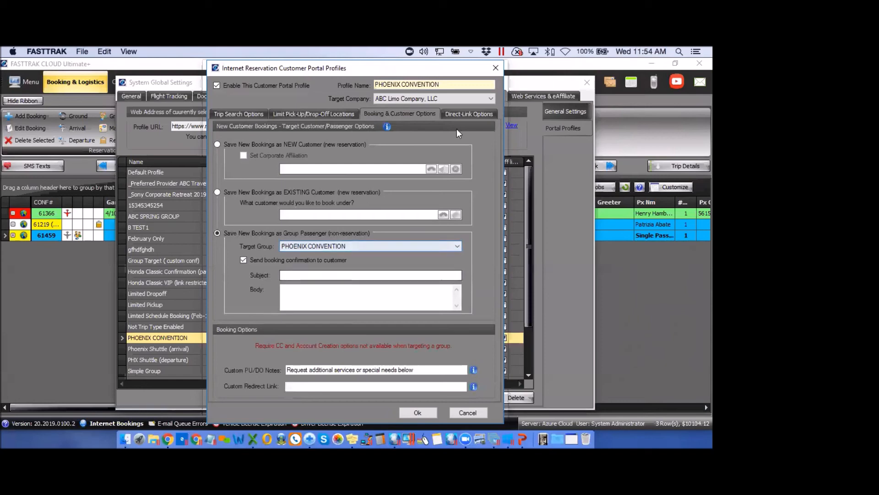
pyautogui.click(464, 113)
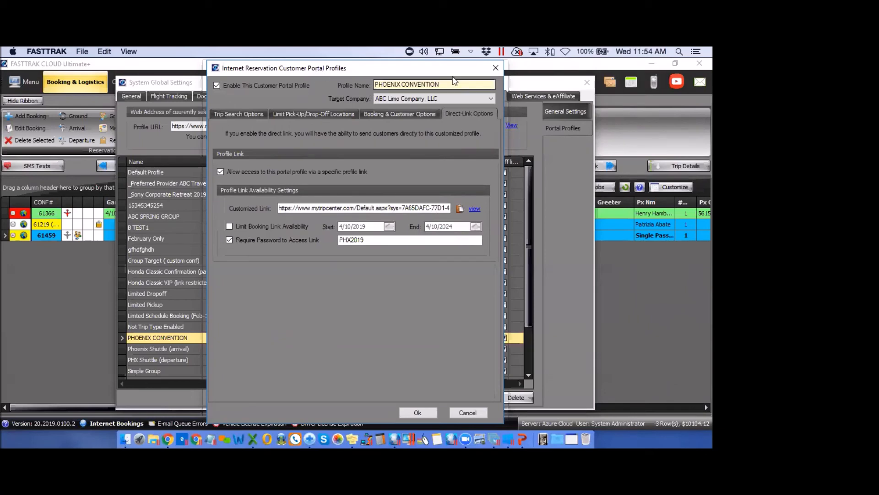
pyautogui.click(496, 68)
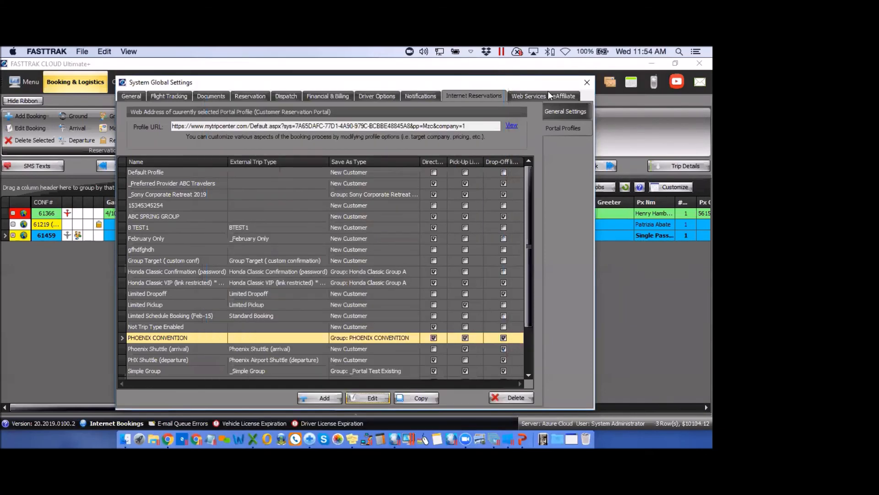
pyautogui.click(586, 83)
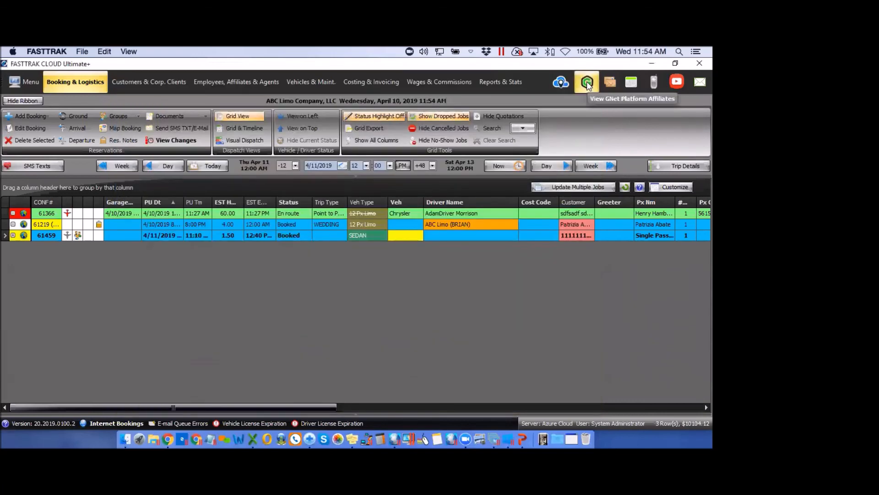